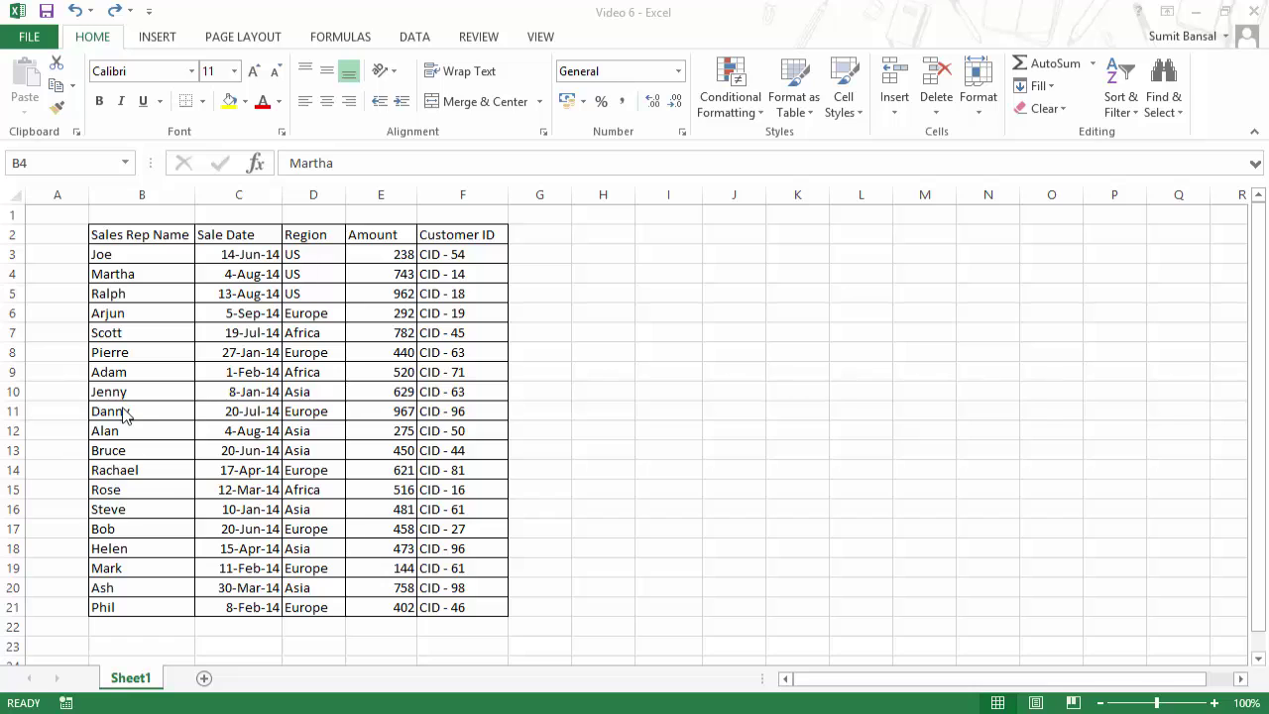
Step: Convert the sales data in B2:F21 into an Excel table with 'My table has headers' checked
left_click_drag(132, 238, 456, 601)
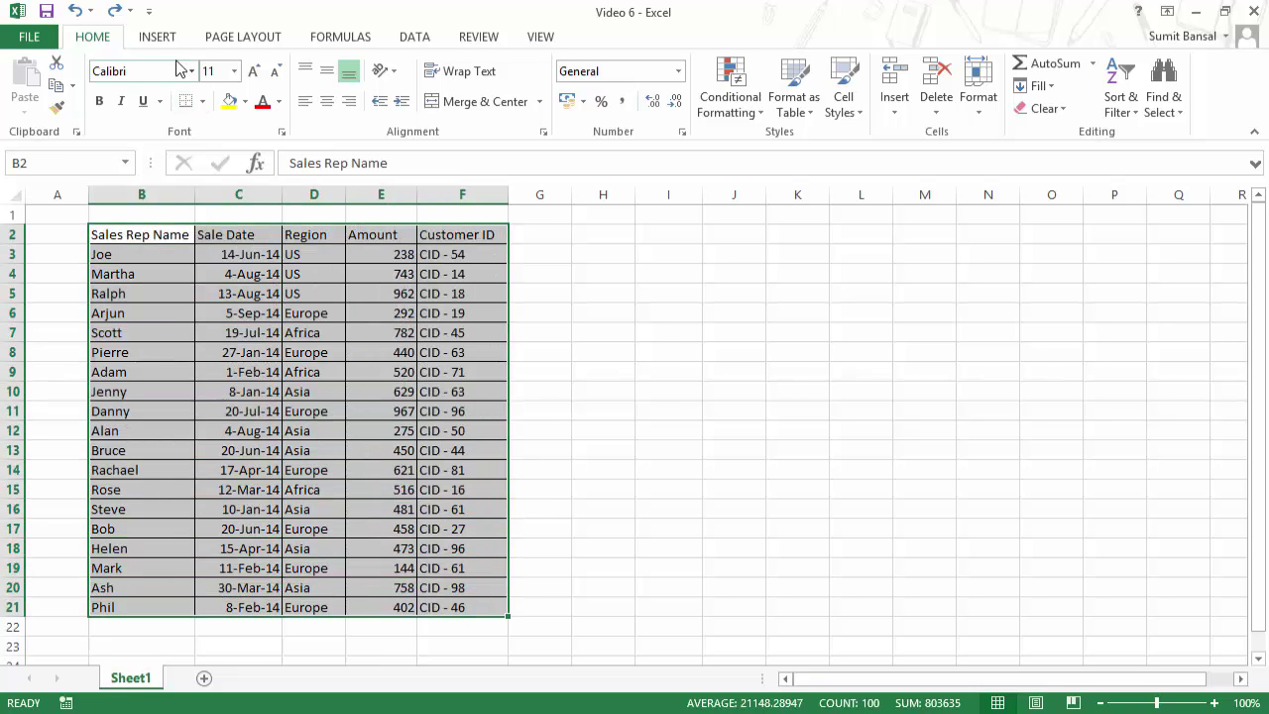
left_click(156, 37)
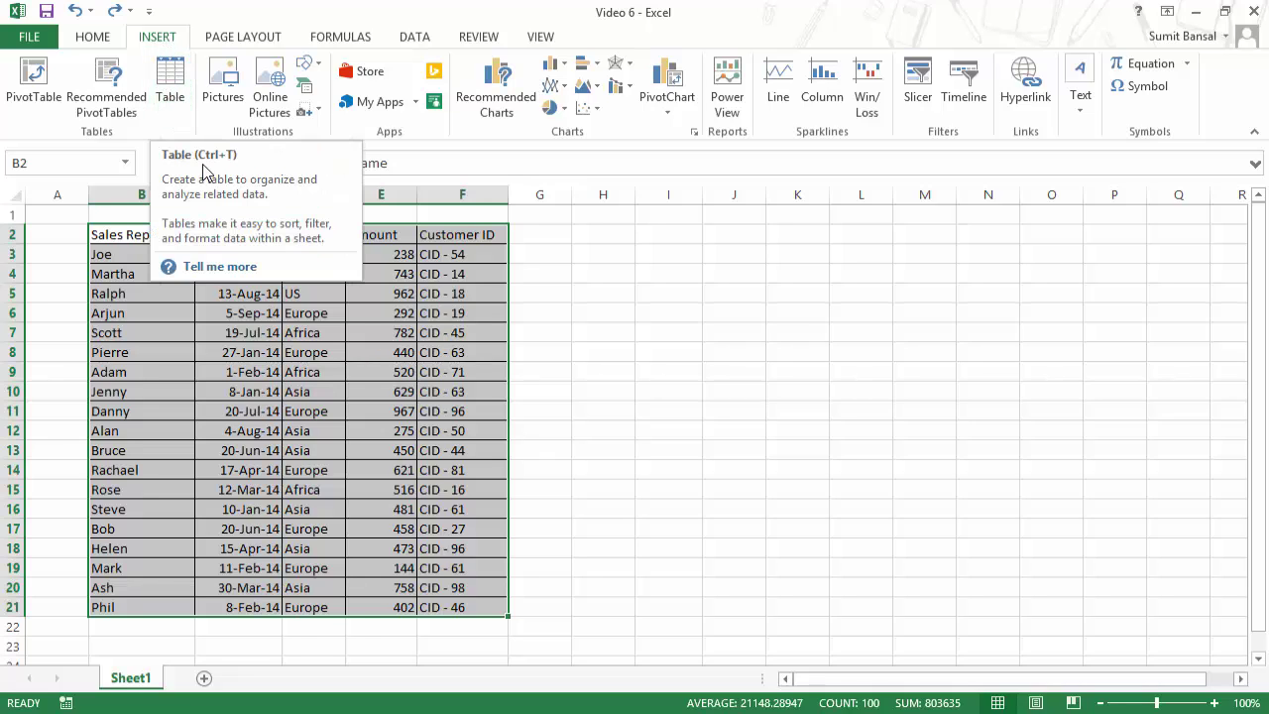
left_click(170, 89)
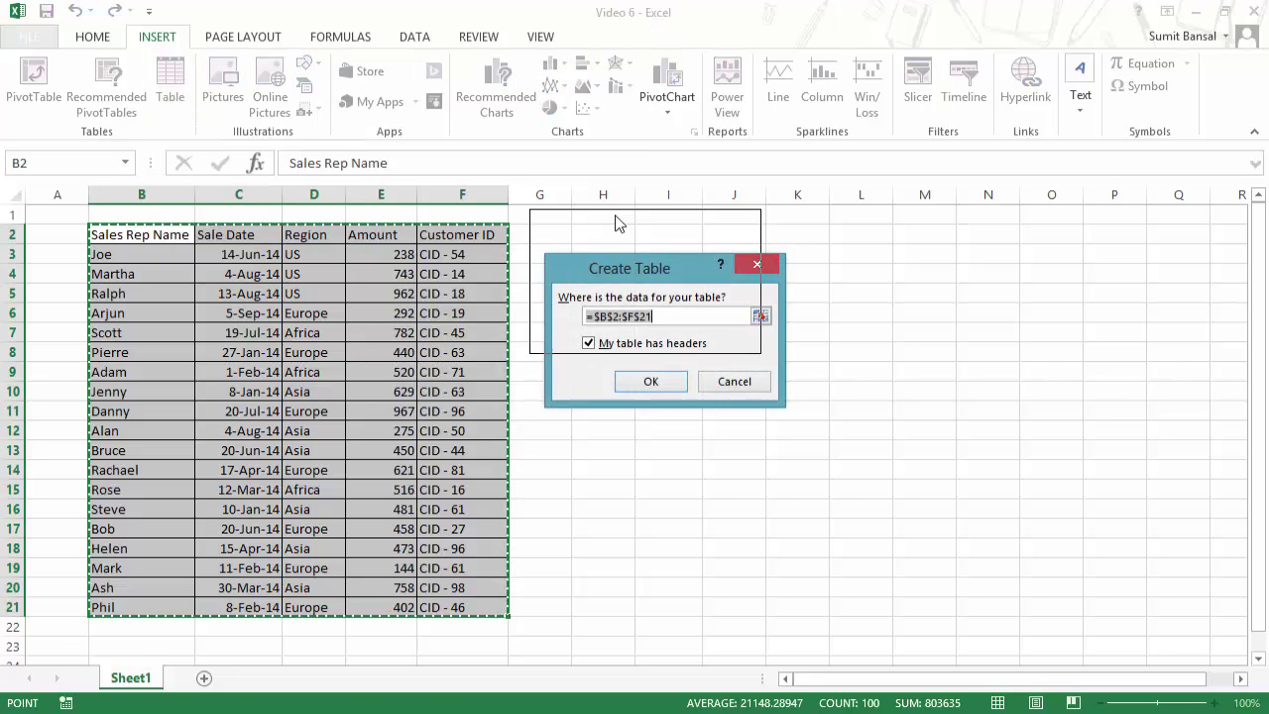
left_click_drag(659, 275, 639, 225)
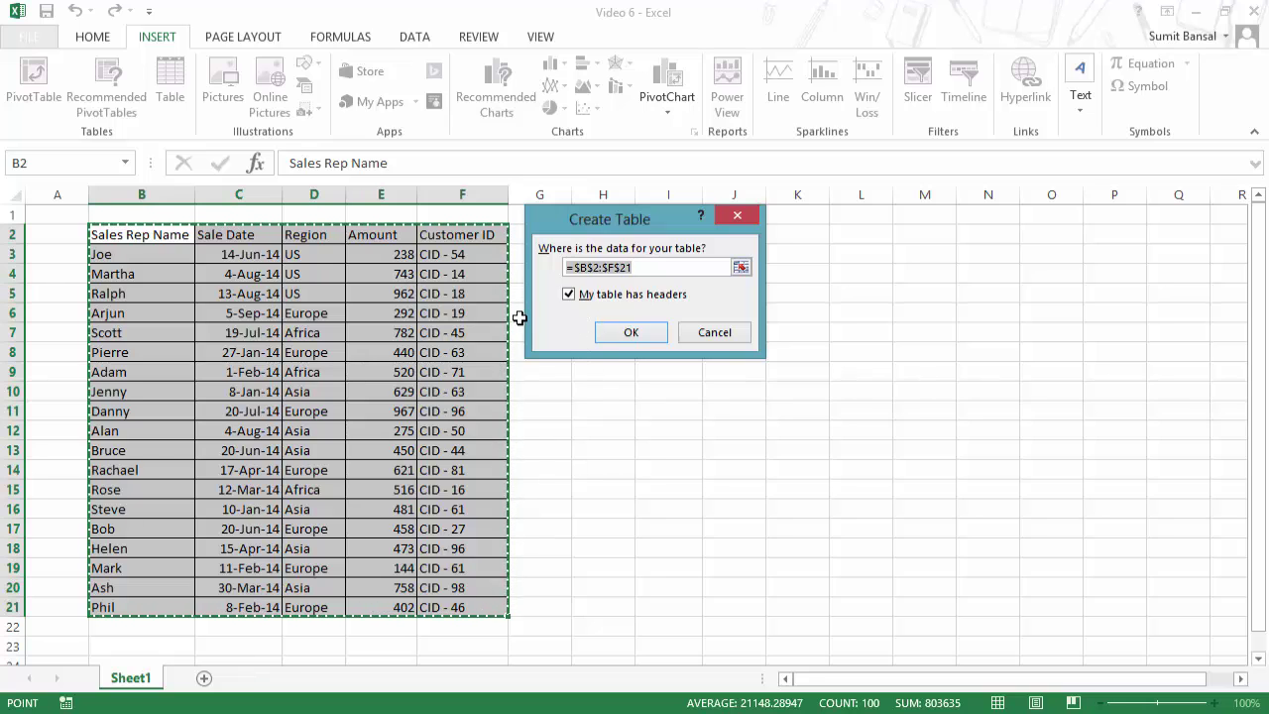
left_click(631, 334)
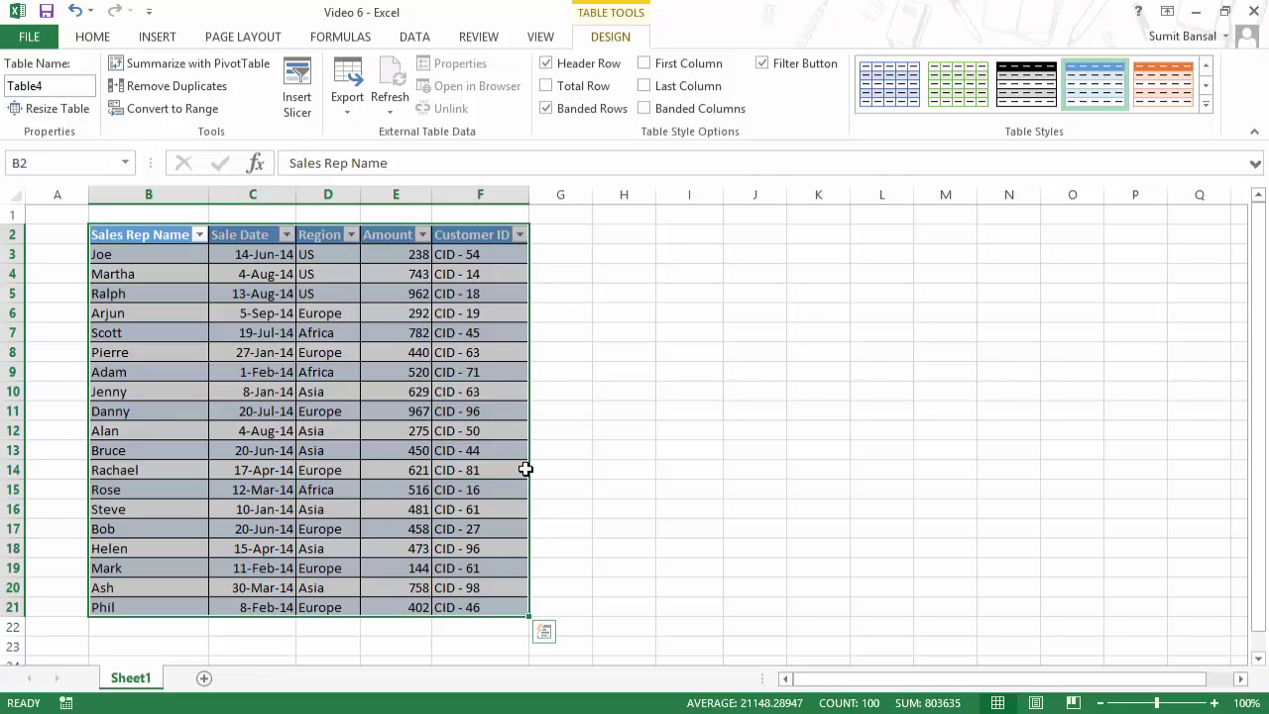
left_click(729, 373)
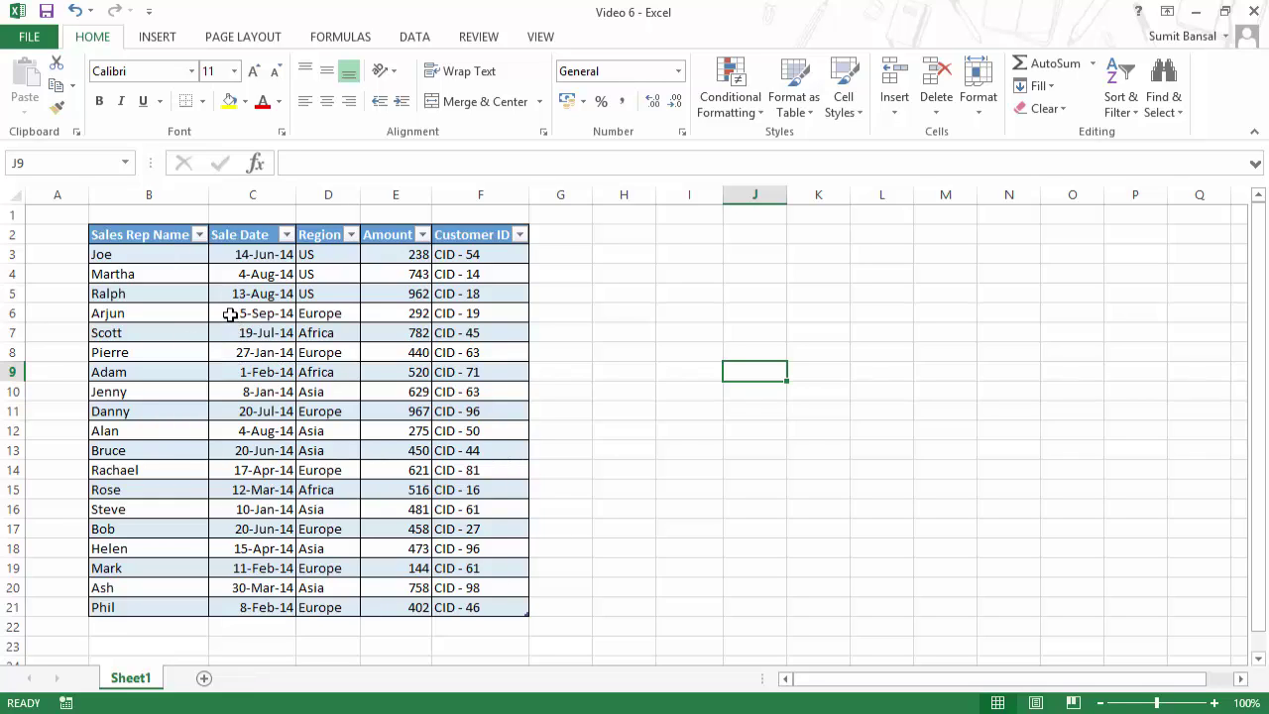
Step: Undo the table, then recreate it from B2:F21 with headers using Ctrl+T
key("ctrl+z")
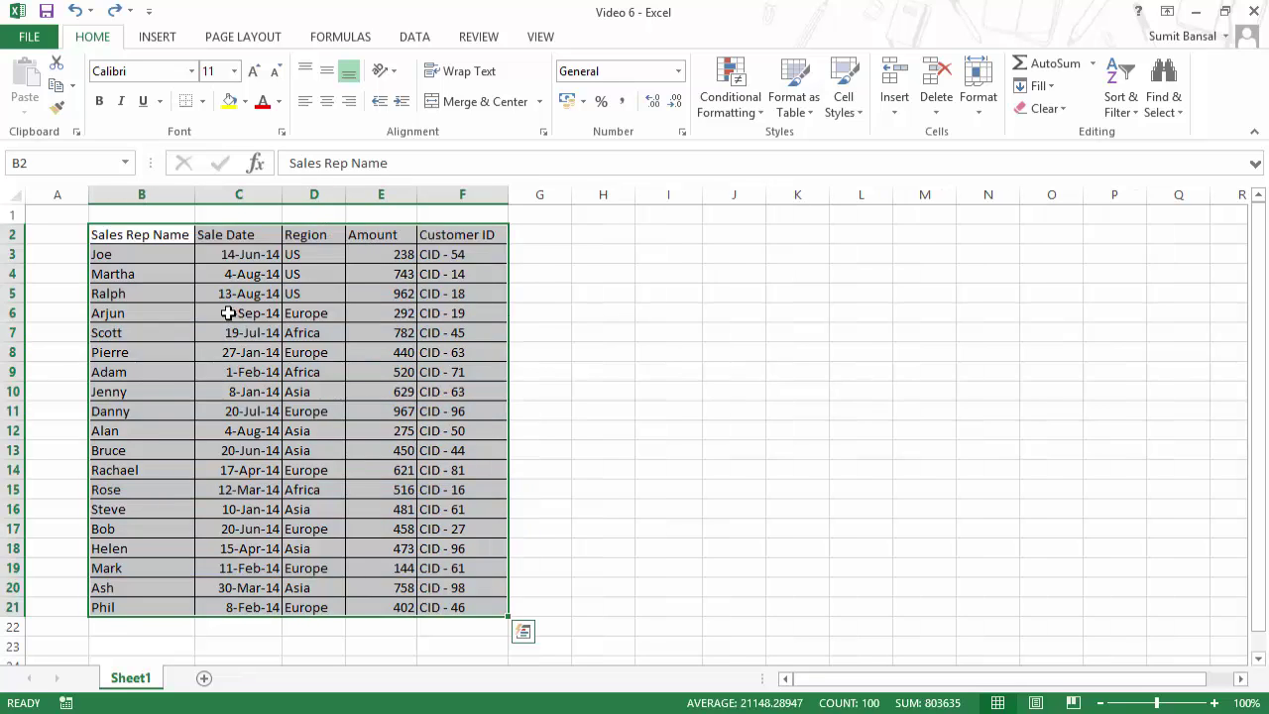
left_click(228, 312)
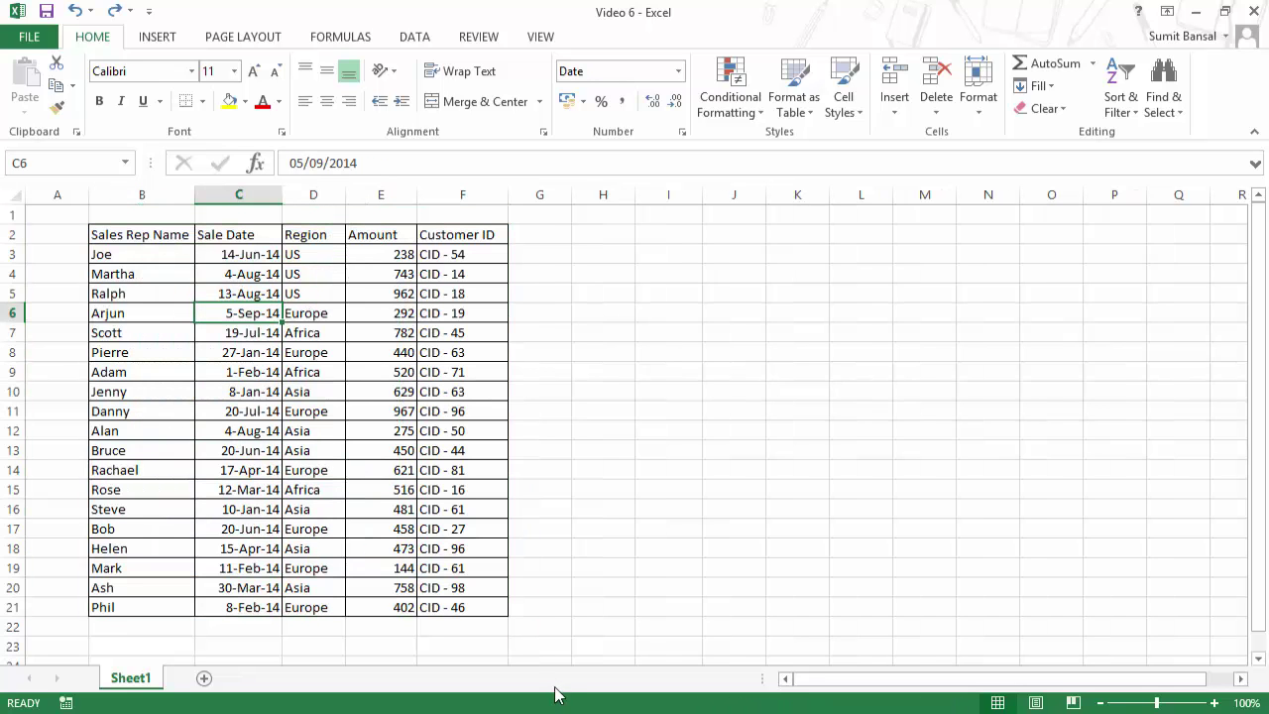
left_click(231, 355)
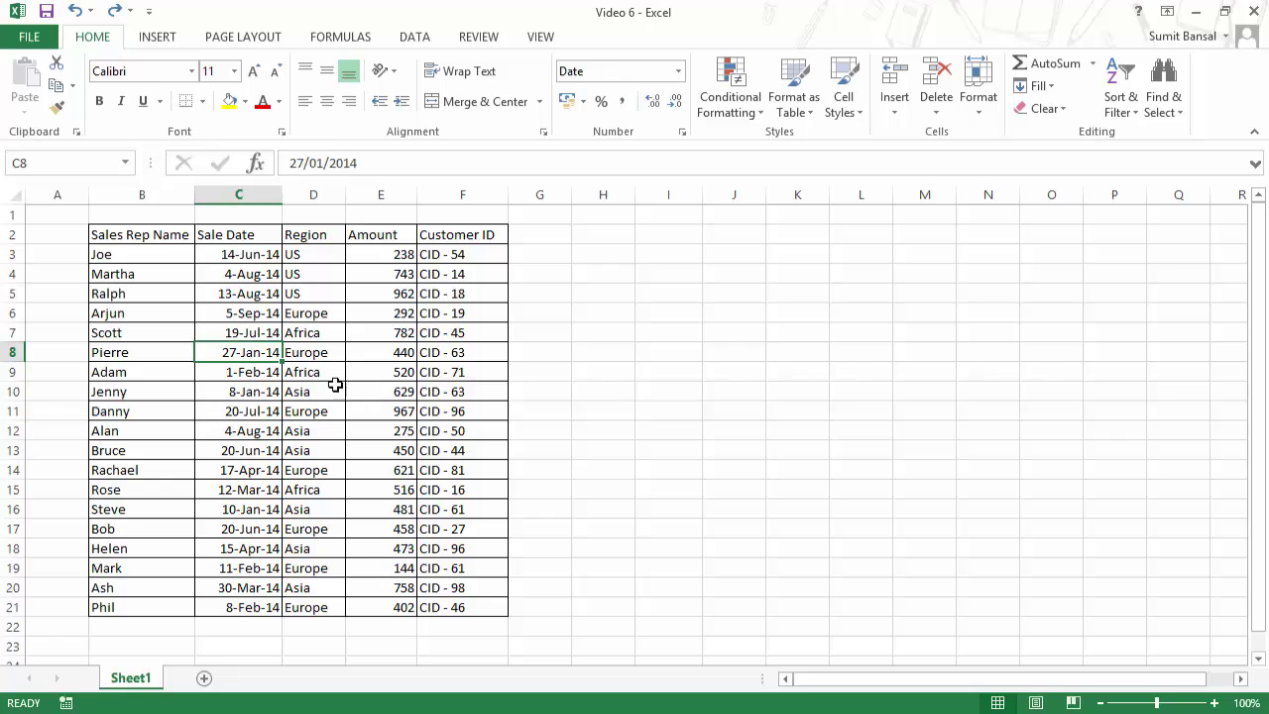
key("ctrl+t")
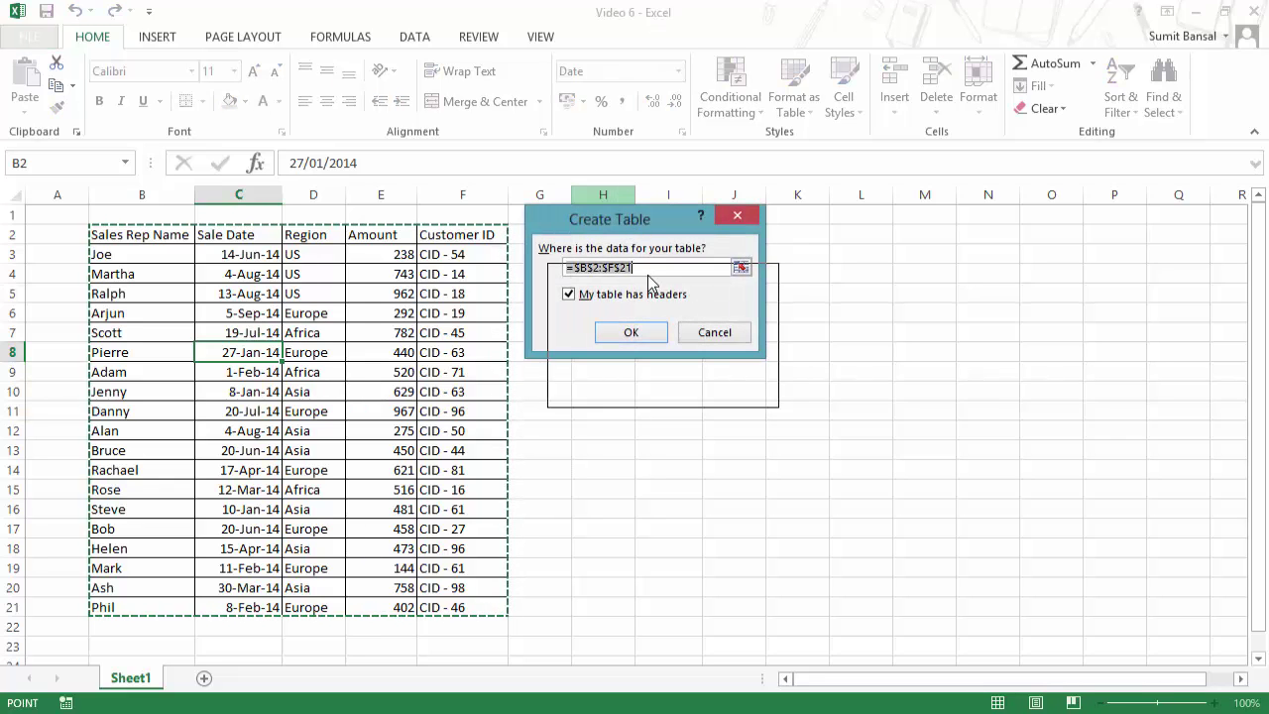
left_click_drag(630, 224, 648, 277)
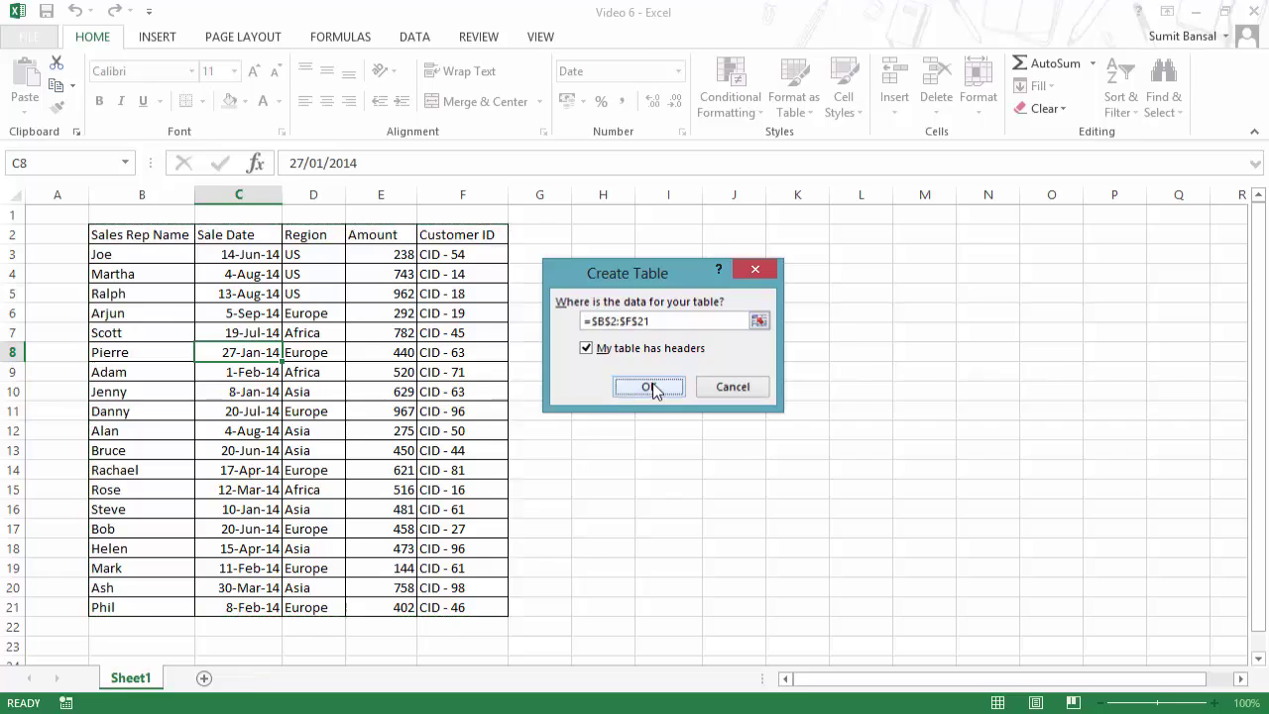
left_click(649, 387)
left_click(748, 332)
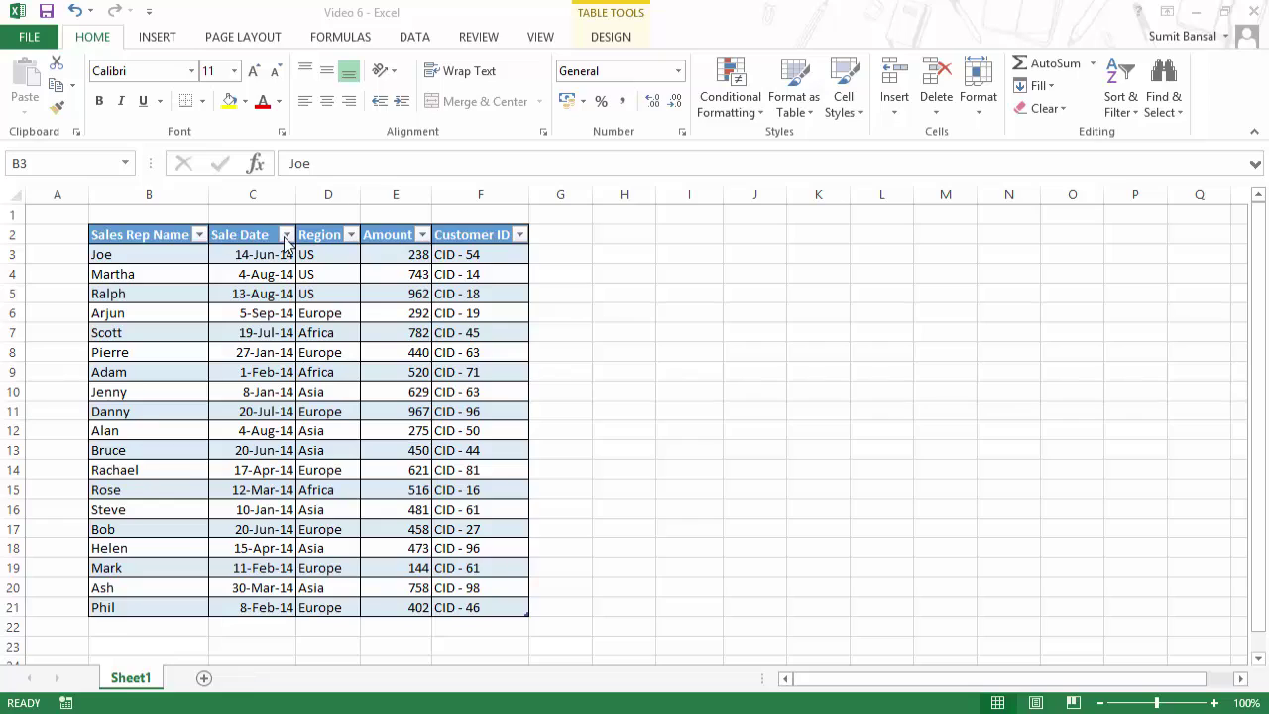
left_click(513, 602)
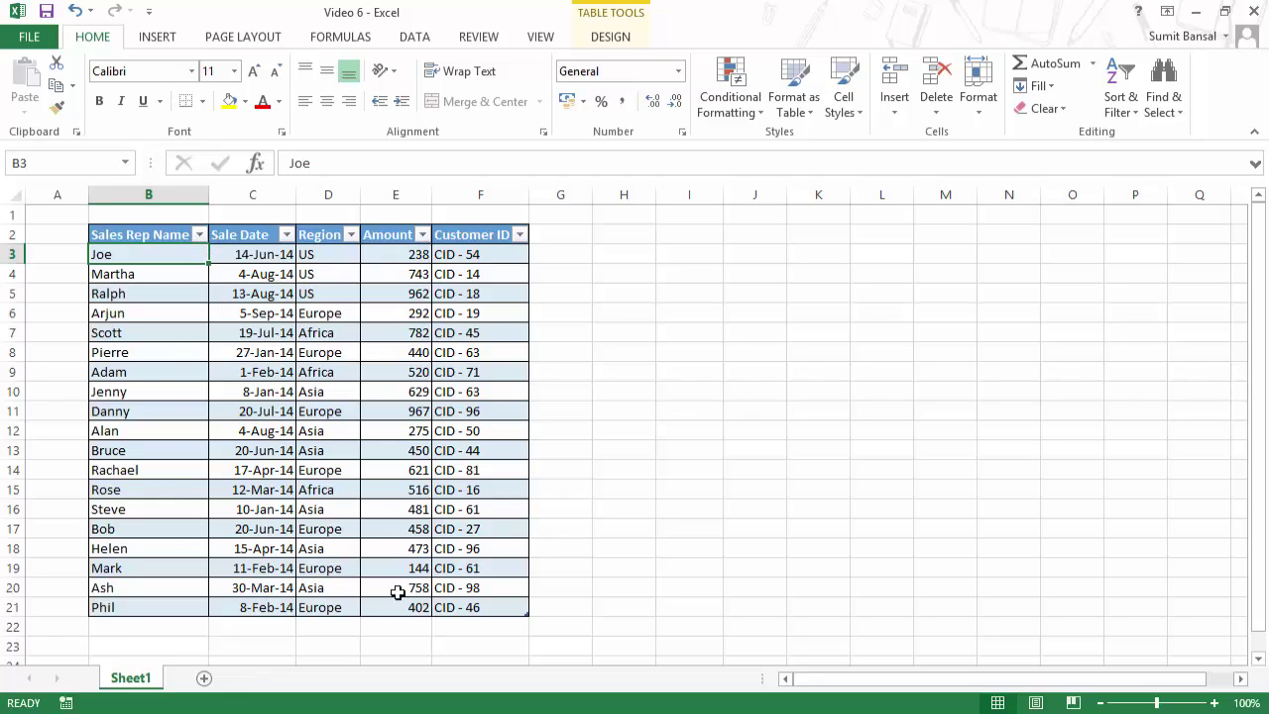
left_click(199, 236)
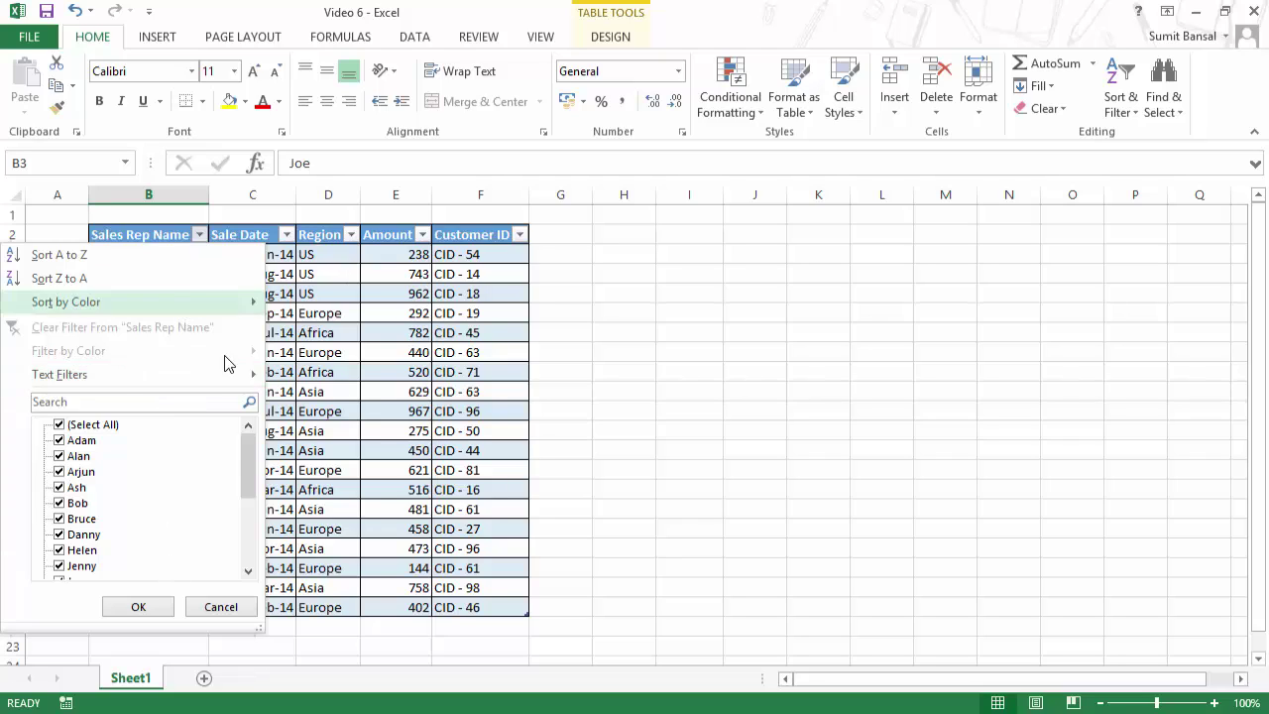
left_click(199, 236)
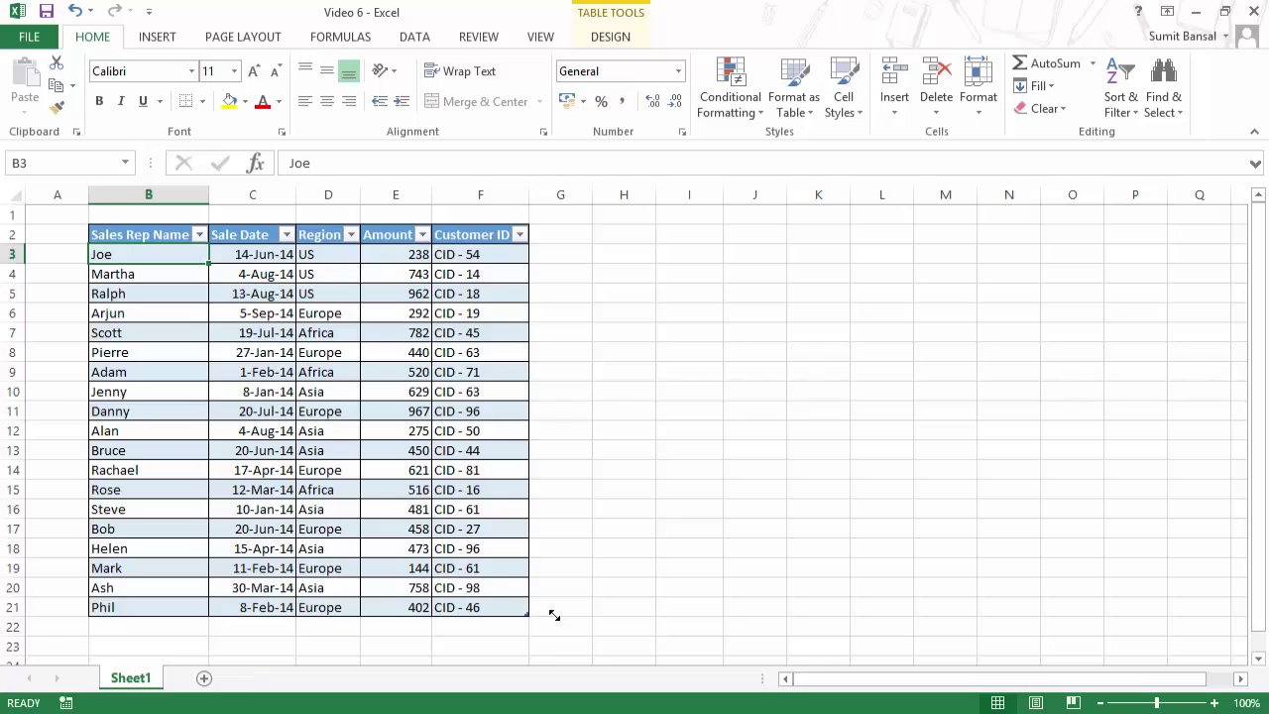
left_click_drag(553, 616, 647, 612)
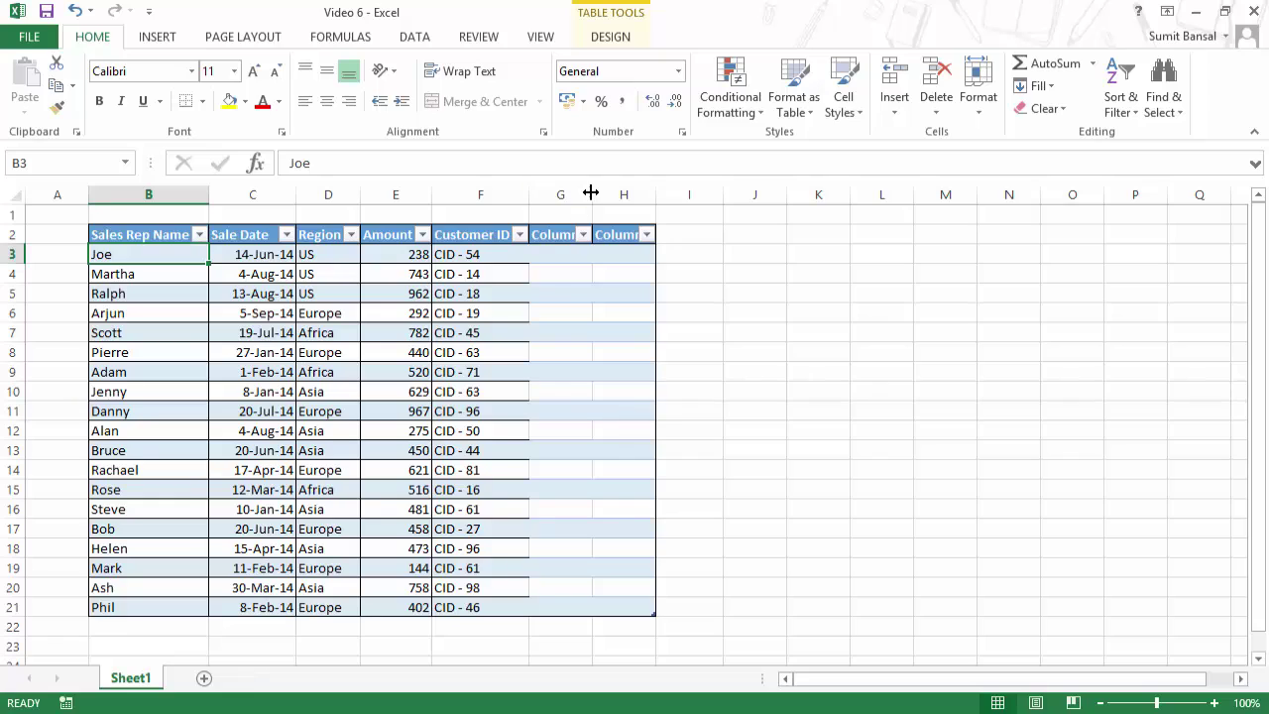
left_click_drag(592, 193, 649, 192)
left_click(572, 233)
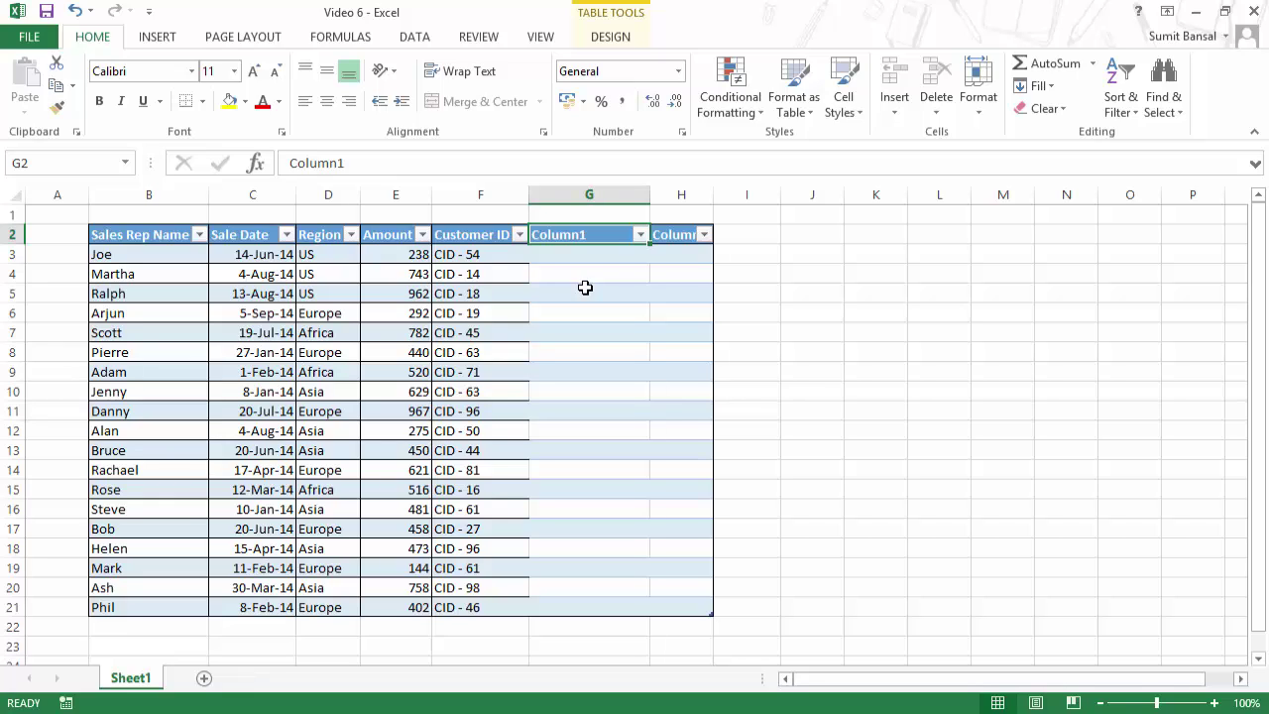
left_click_drag(713, 192, 777, 193)
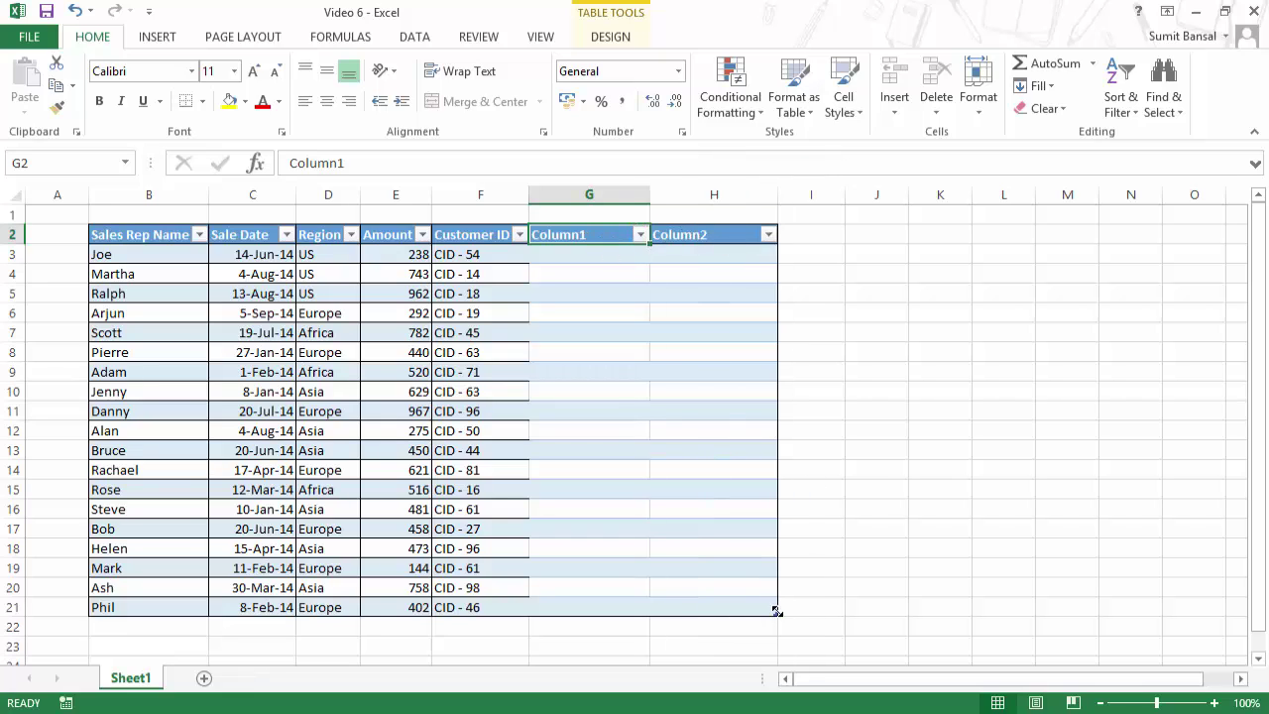
left_click_drag(776, 611, 902, 606)
left_click_drag(844, 193, 936, 195)
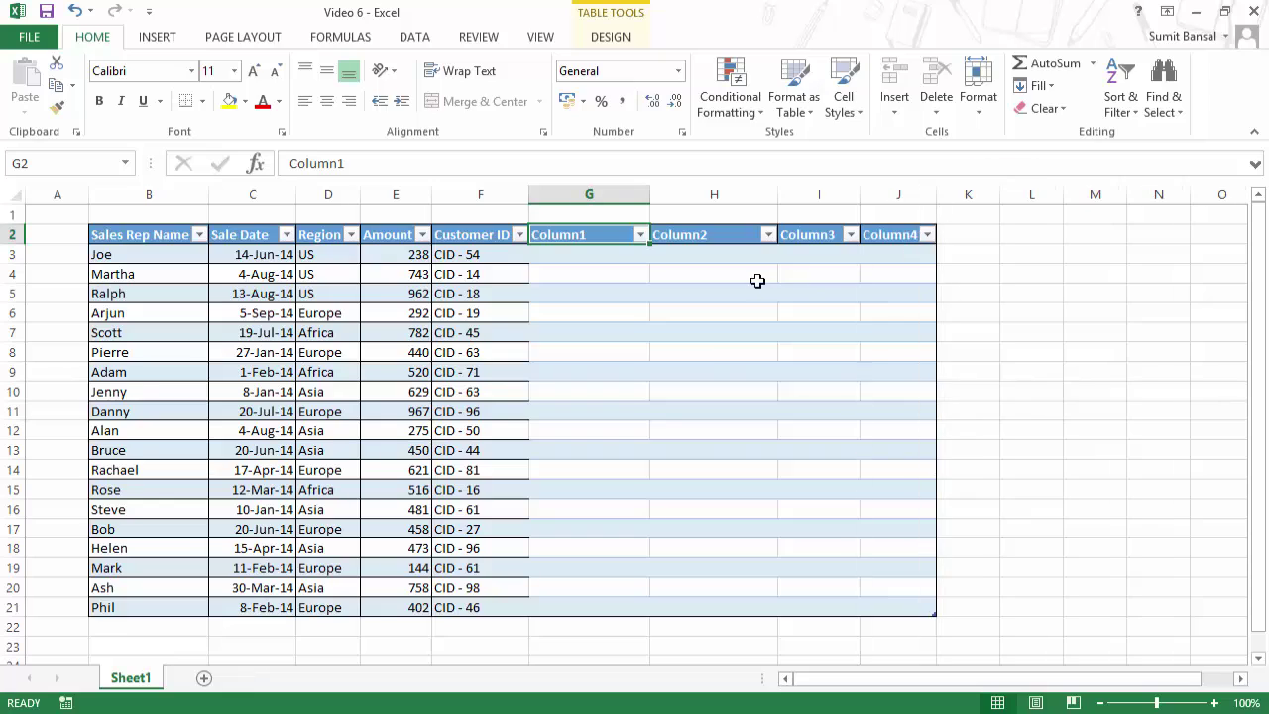
left_click(640, 236)
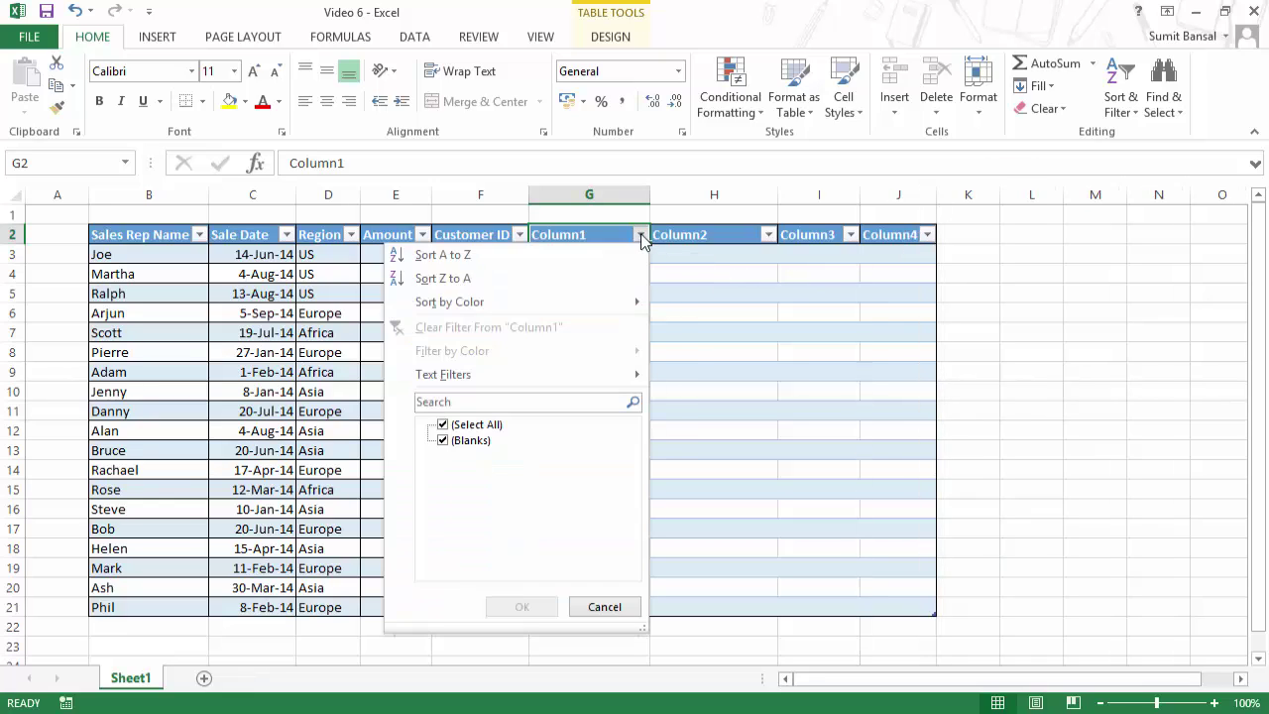
left_click(640, 238)
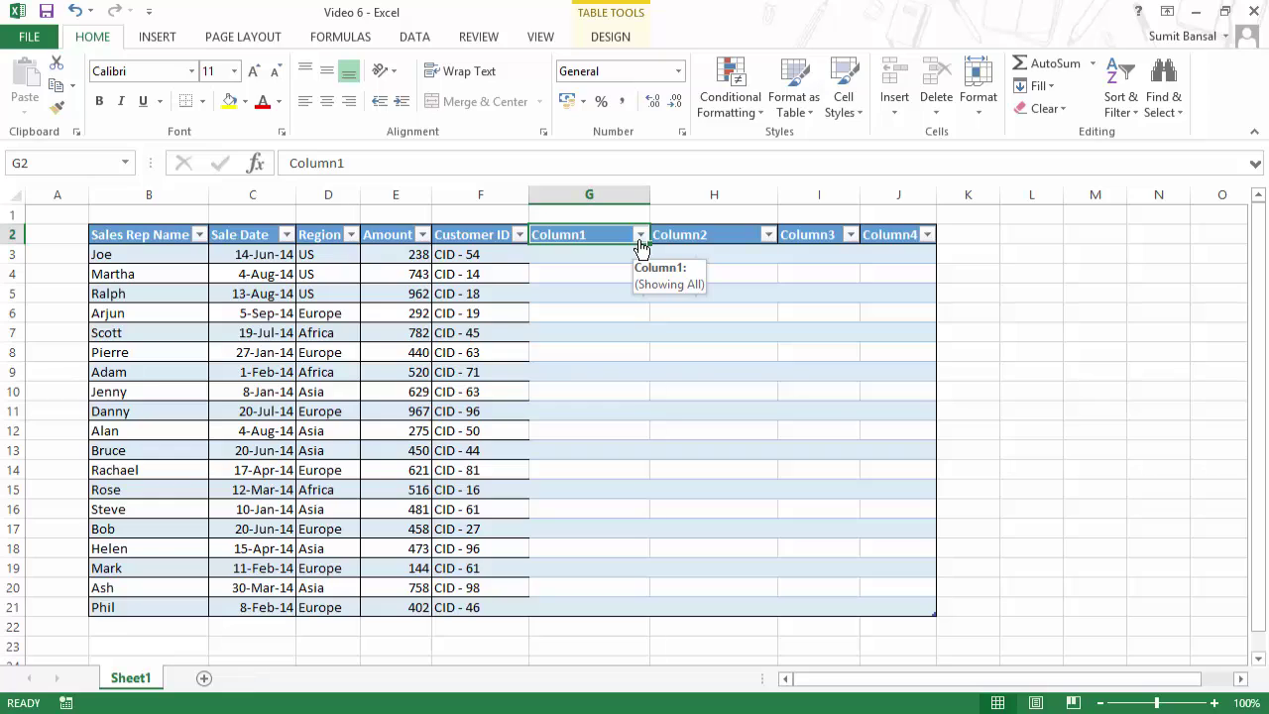
key("ctrl+z")
key("ctrl+z")
key("ctrl+z")
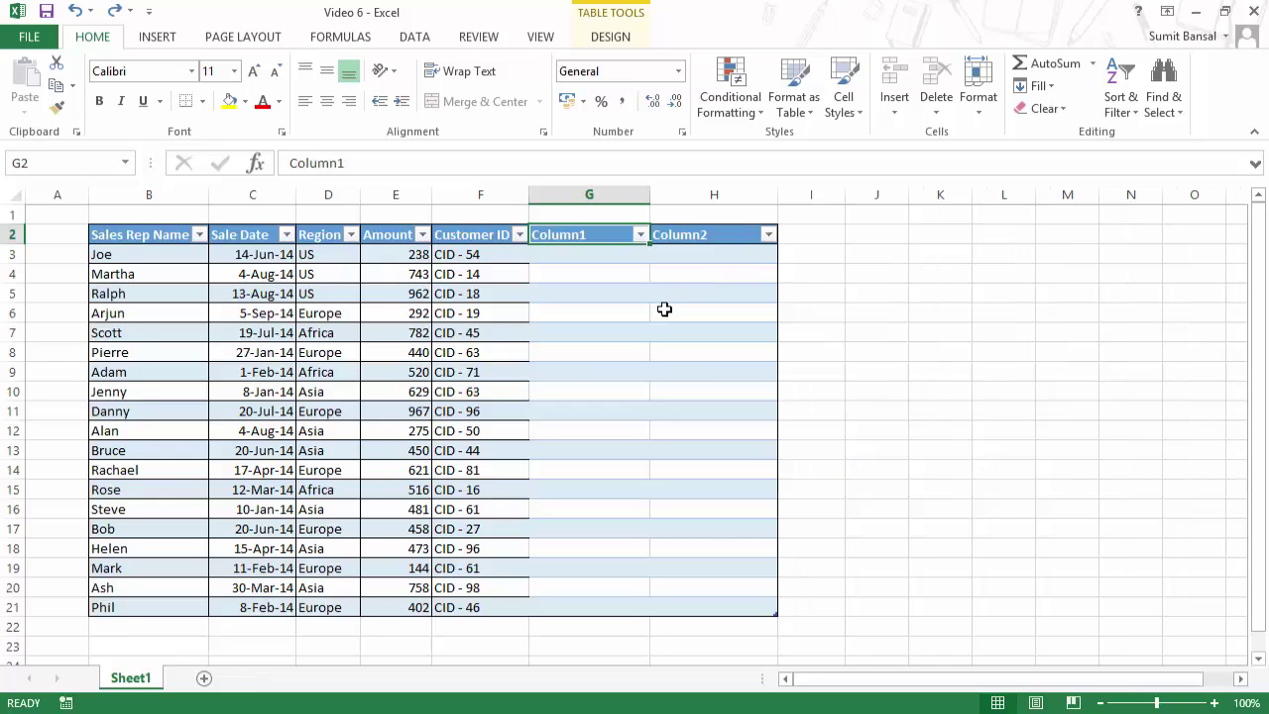
key("ctrl+z")
key("ctrl+z")
key("ctrl+z")
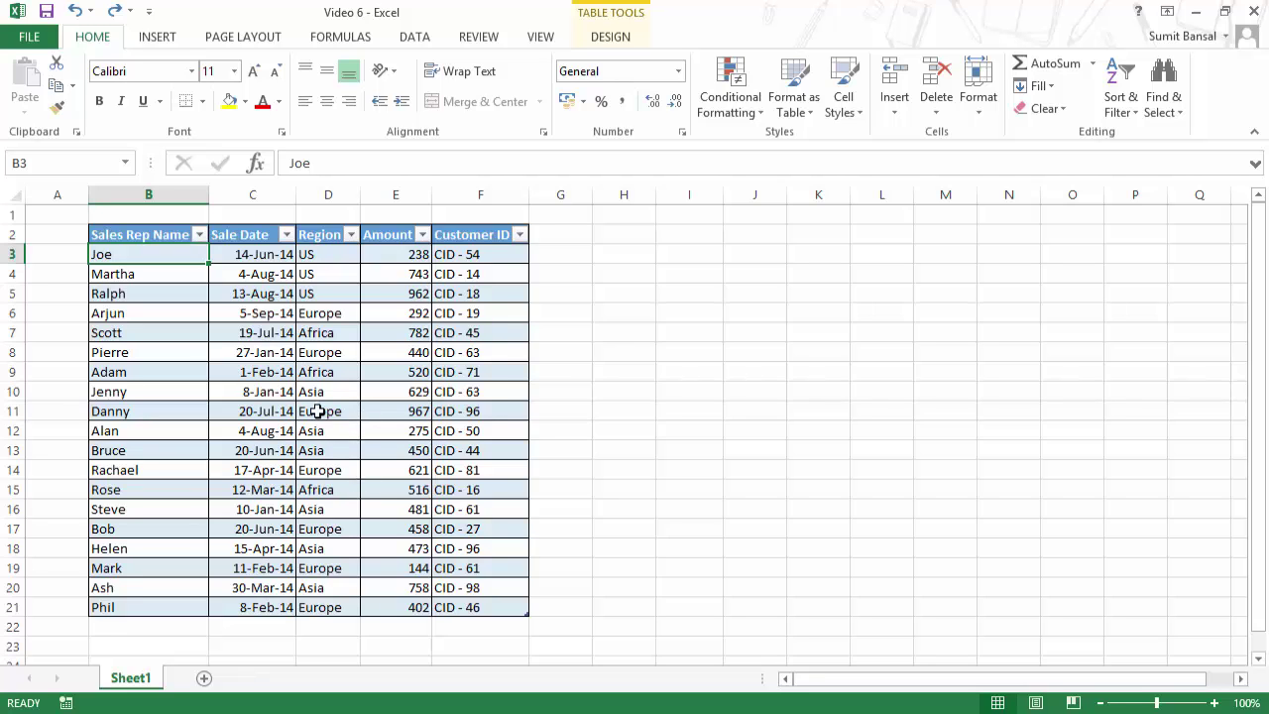
Step: Type a sales rep name in B22 so the table auto-expands to row 22
scroll(312, 498, "down", 1)
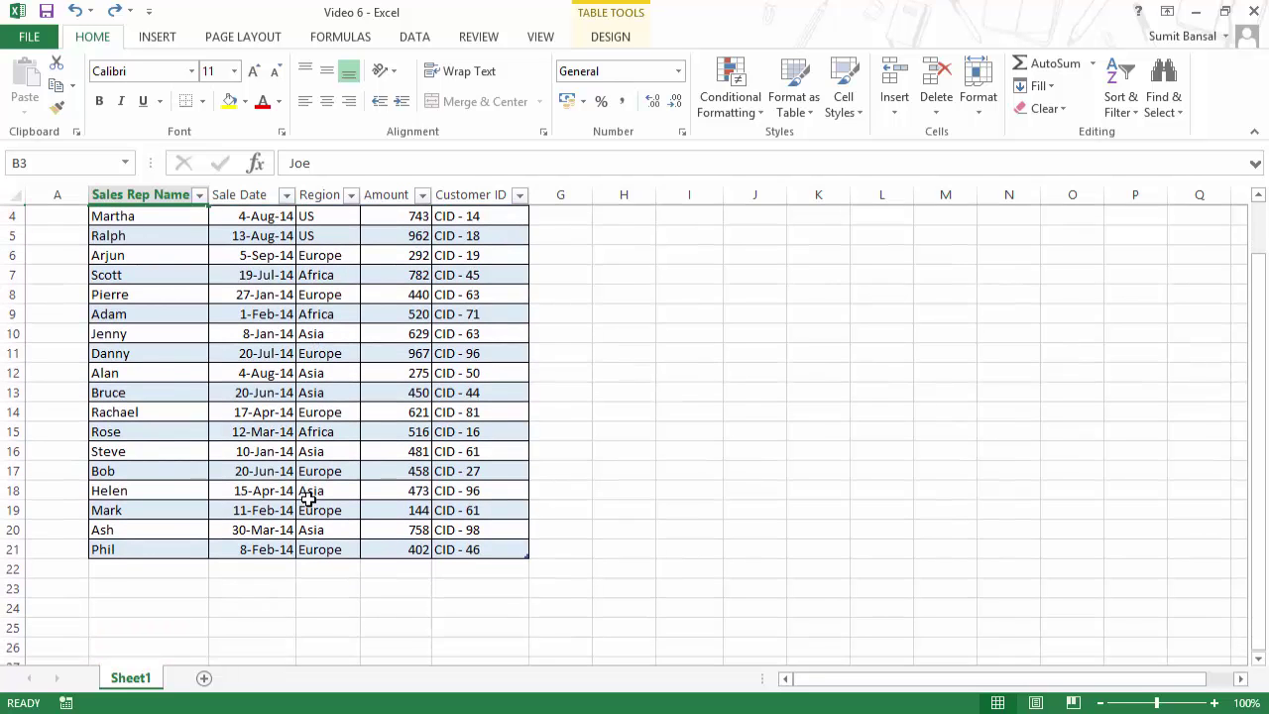
scroll(307, 501, "up", 1)
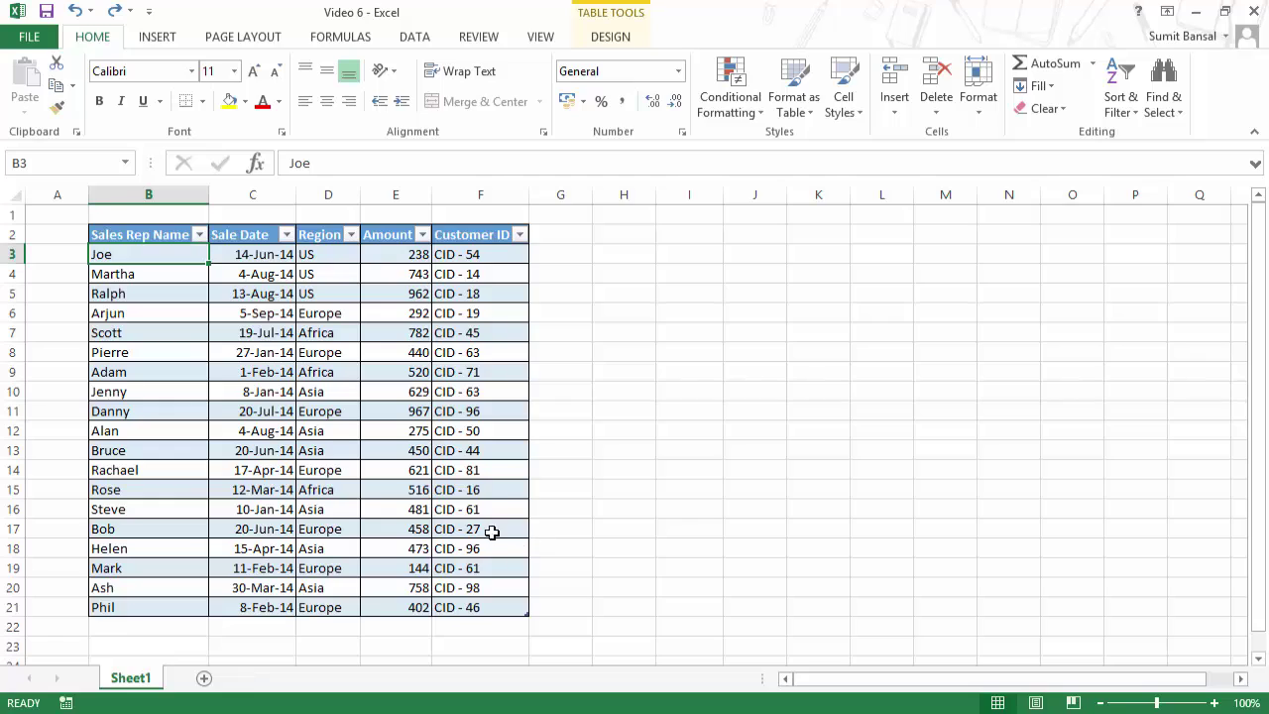
left_click(495, 605)
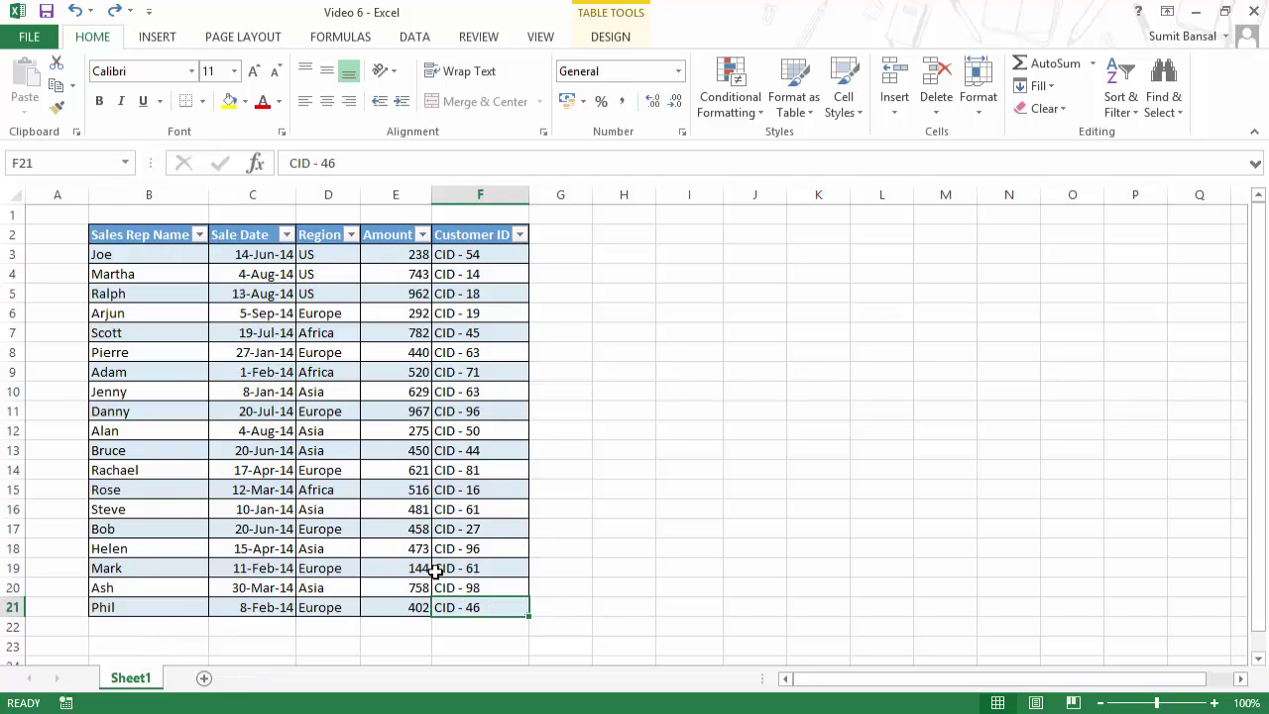
left_click(143, 629)
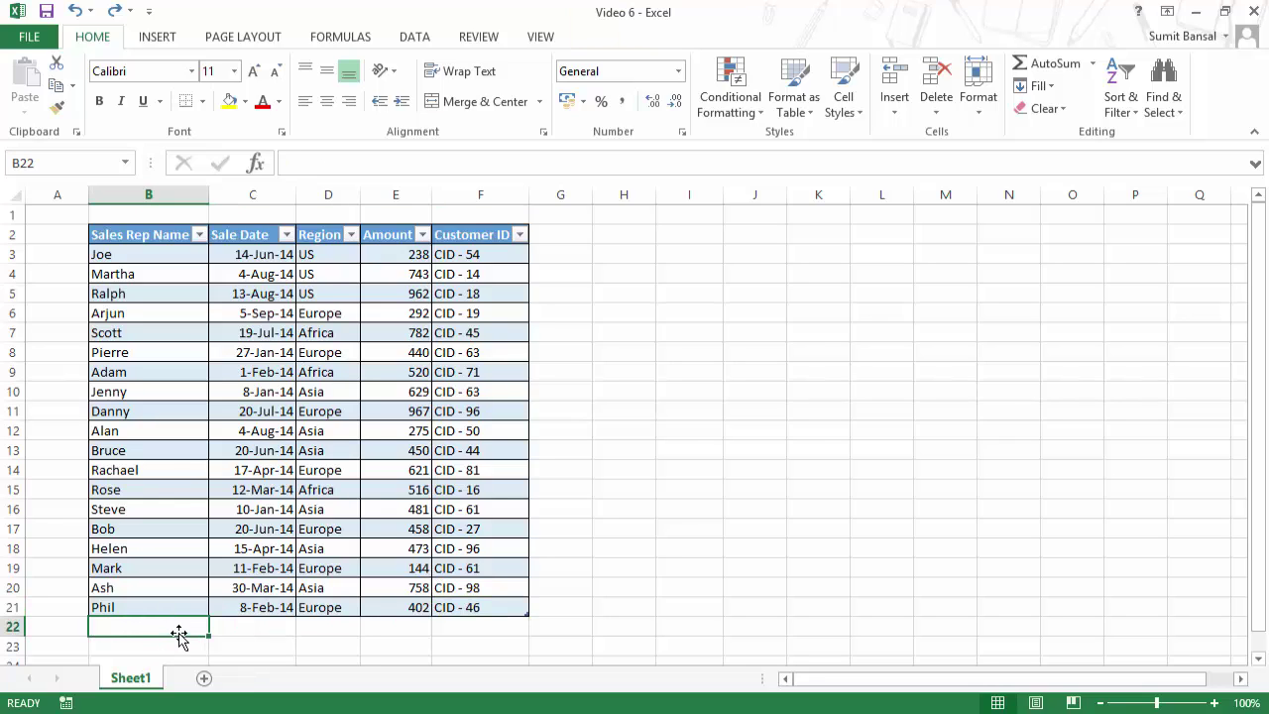
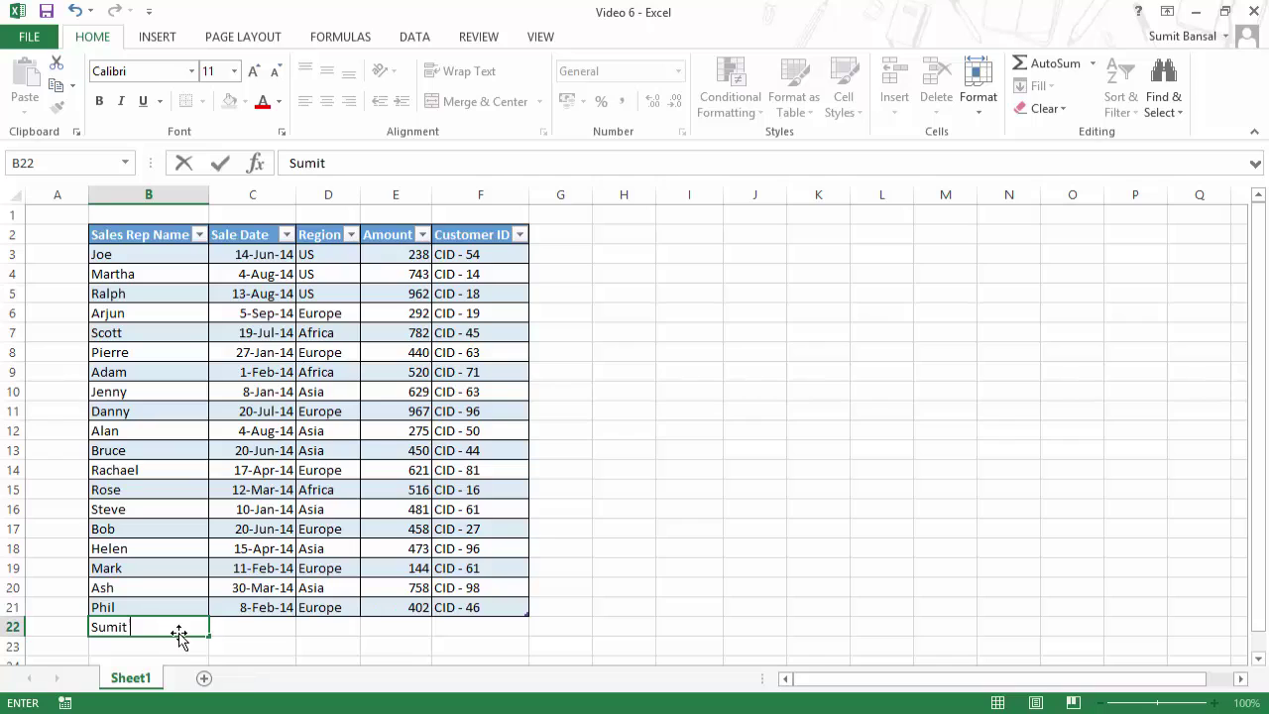
key("Return")
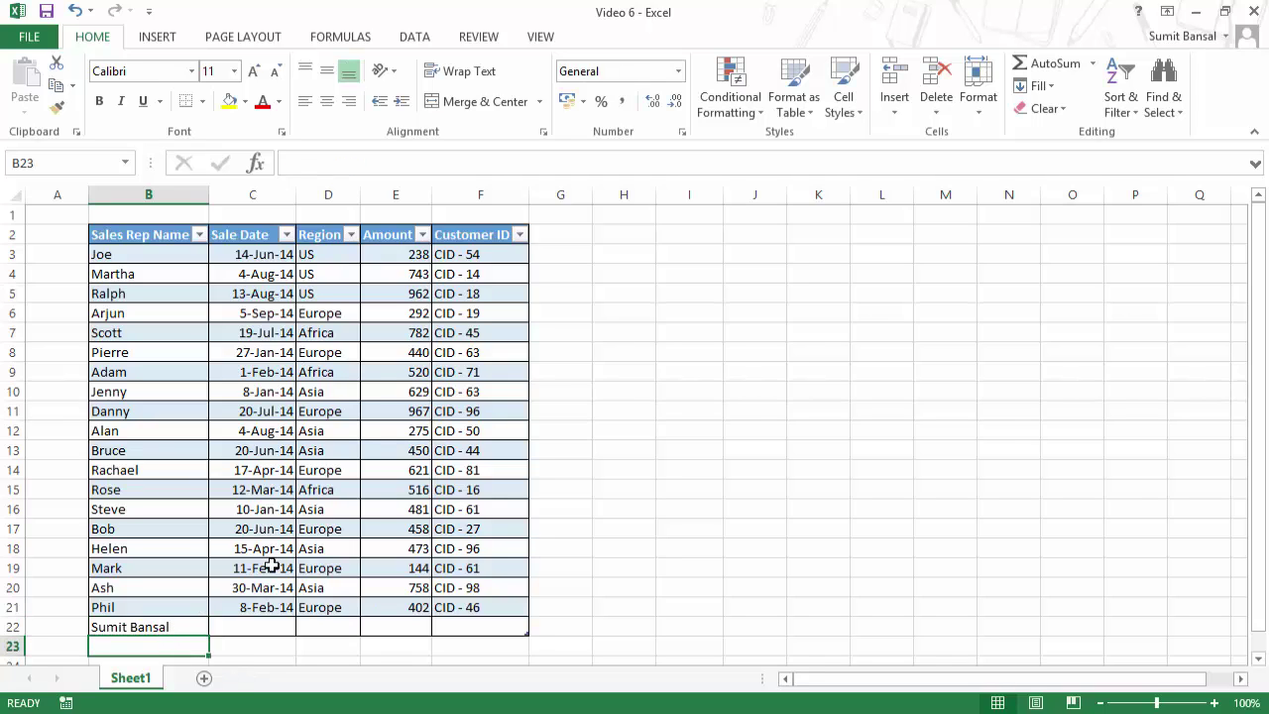
Step: Undo the table's automatic expansion and clear the entry from B22
scroll(491, 583, "down", 1)
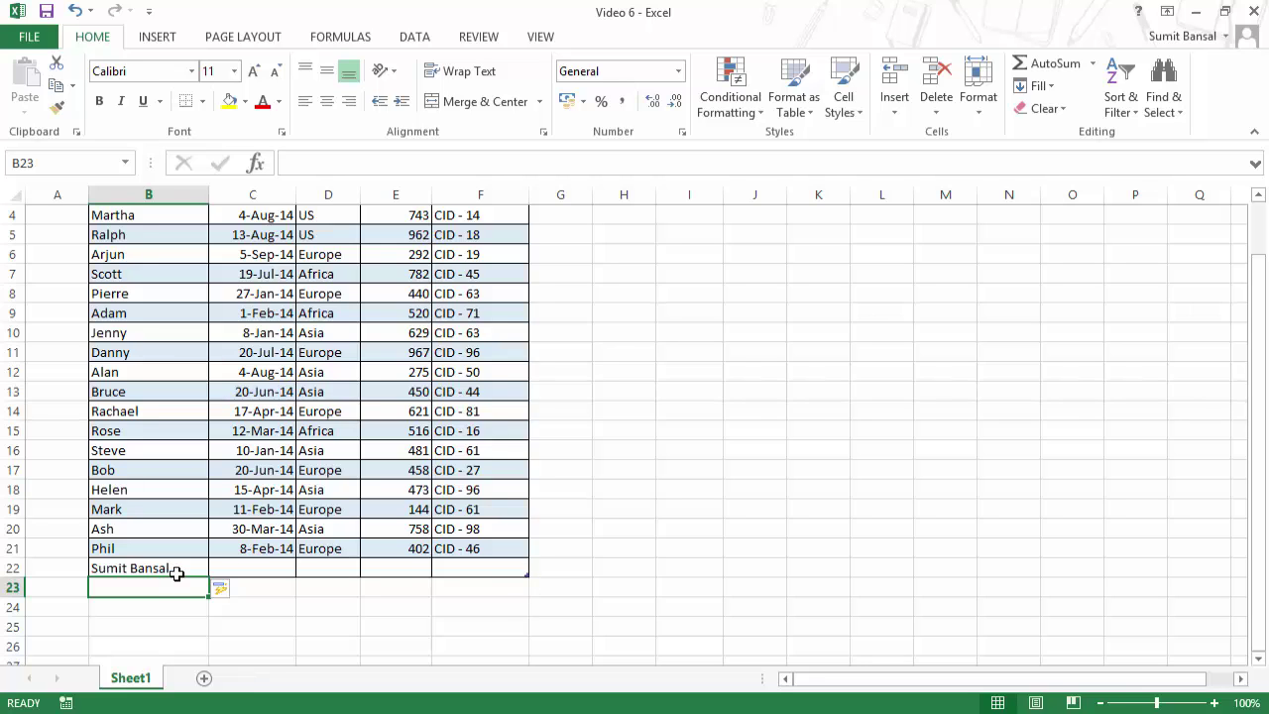
left_click_drag(178, 568, 459, 575)
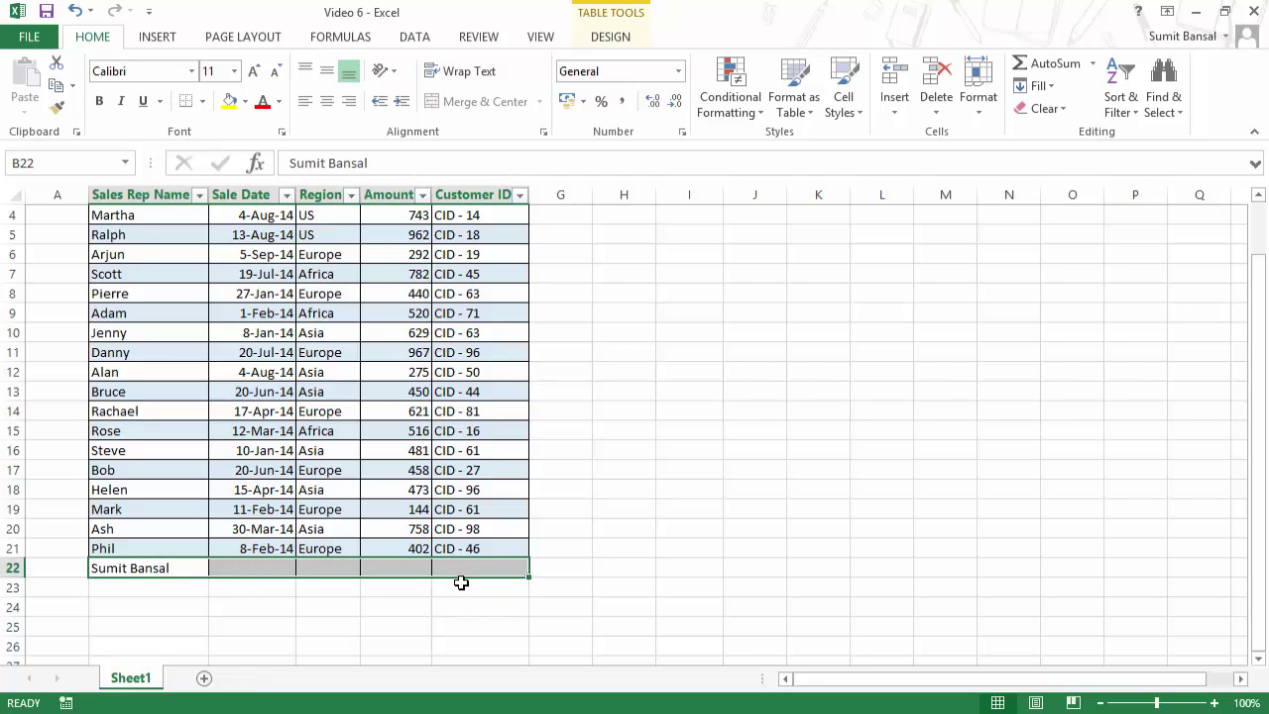
scroll(373, 605, "up", 1)
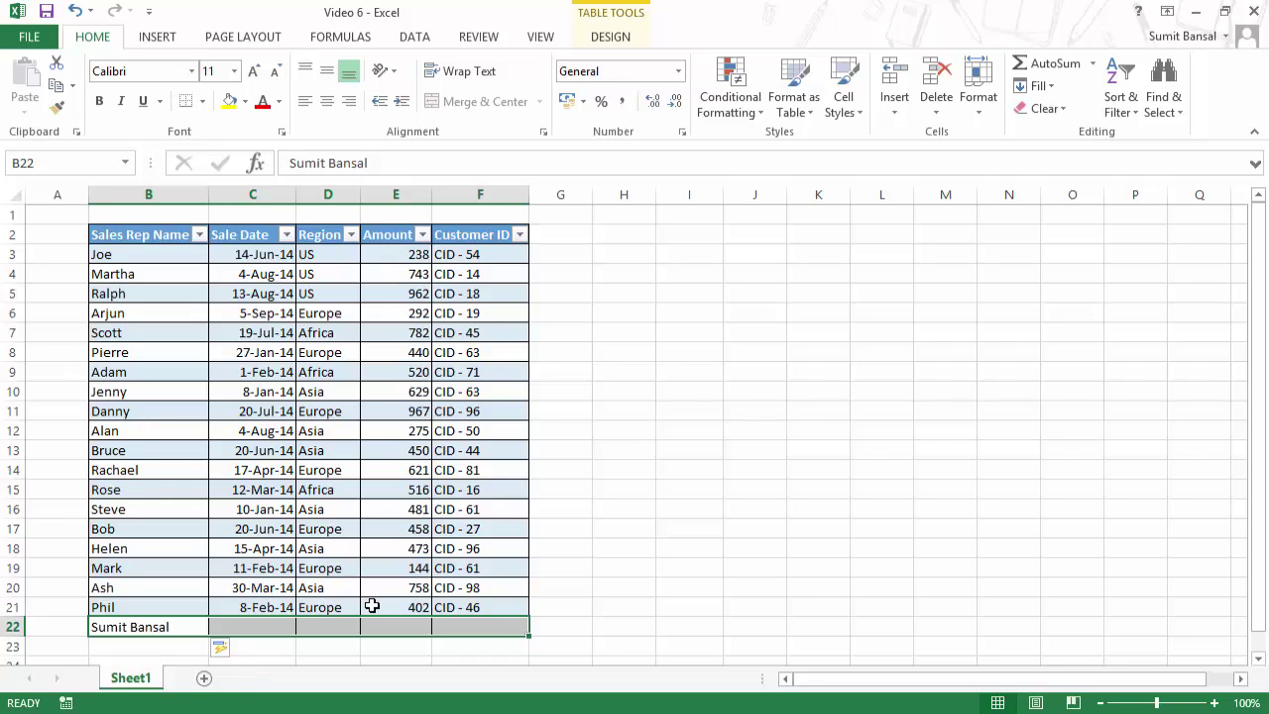
key("ctrl+z")
key("Delete")
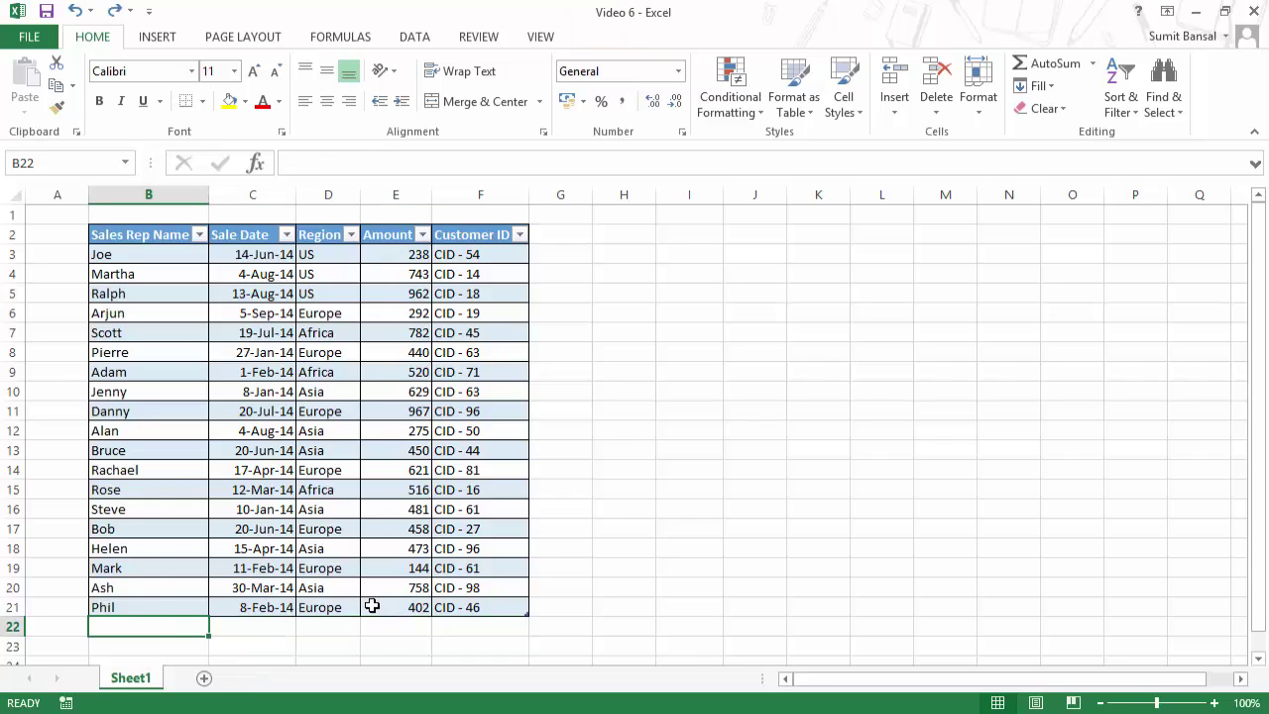
Step: Add an empty row 22 at the table's bottom by tabbing out of F21
left_click(460, 604)
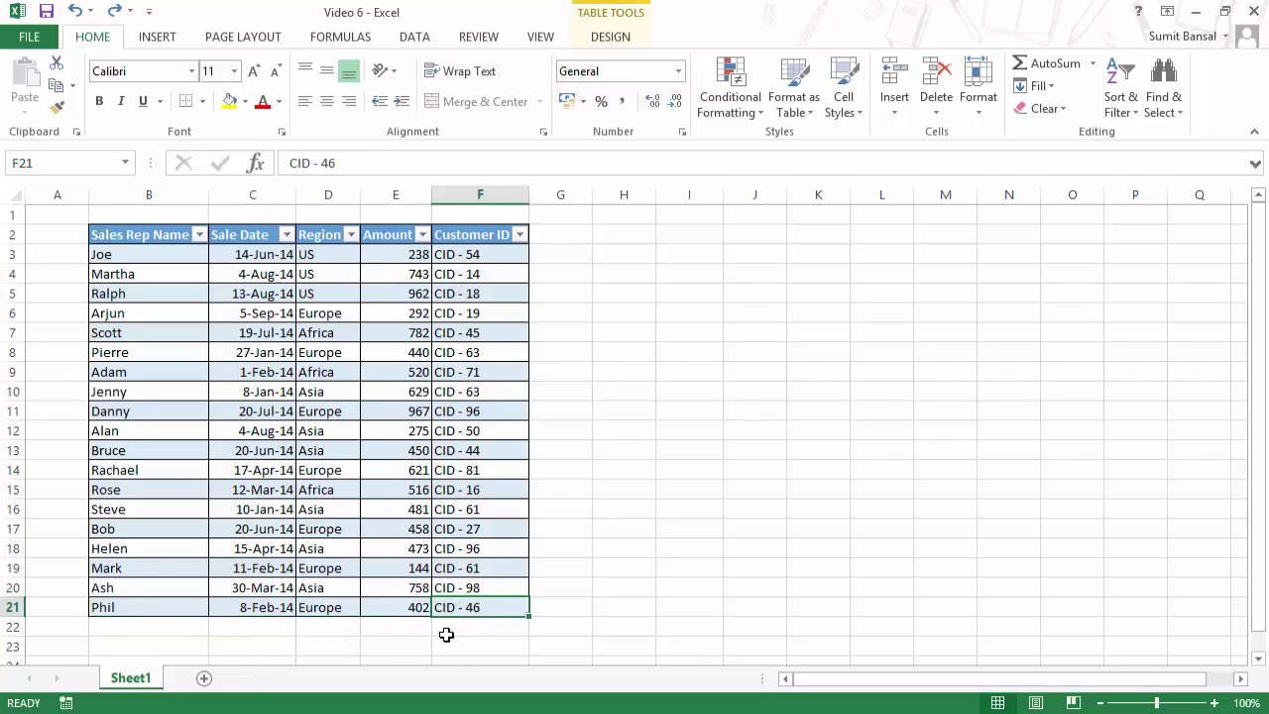
key("Tab")
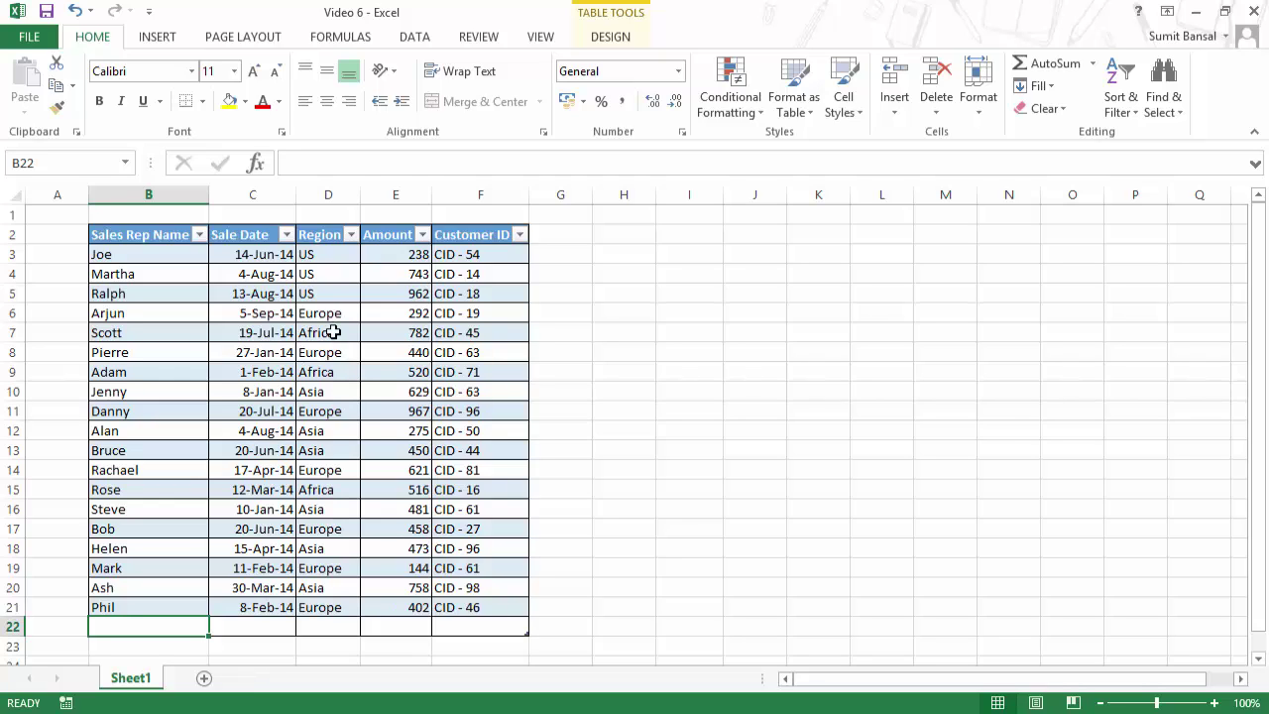
left_click(272, 366)
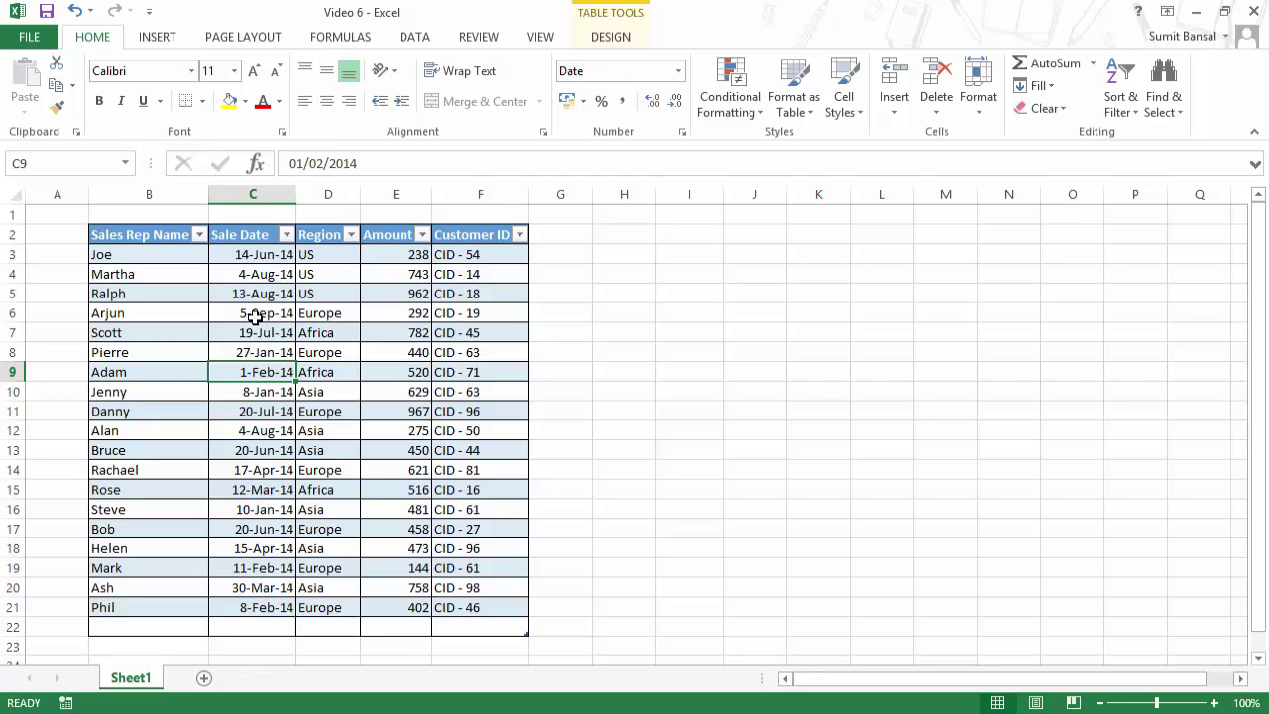
scroll(255, 316, "down", 2)
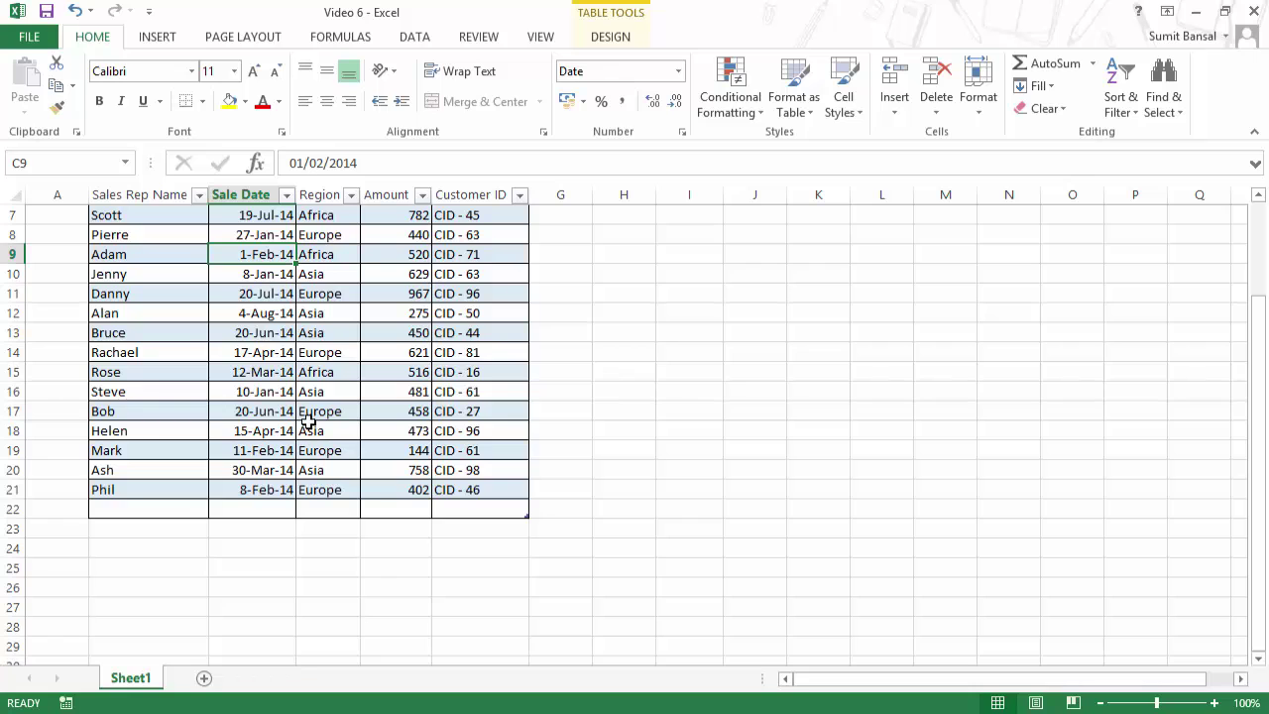
scroll(310, 421, "up", 1)
Step: Drag the table's resize handle to add an empty column G headed Column1
scroll(309, 421, "up", 1)
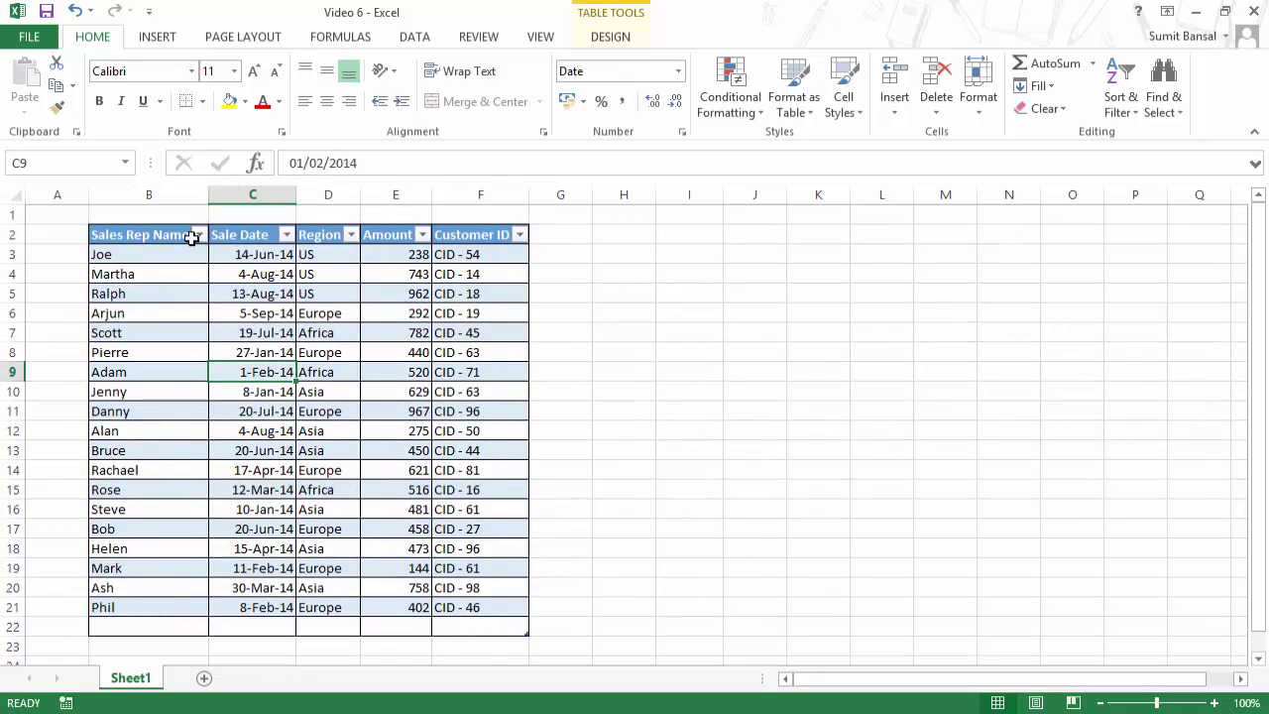
scroll(334, 406, "down", 1)
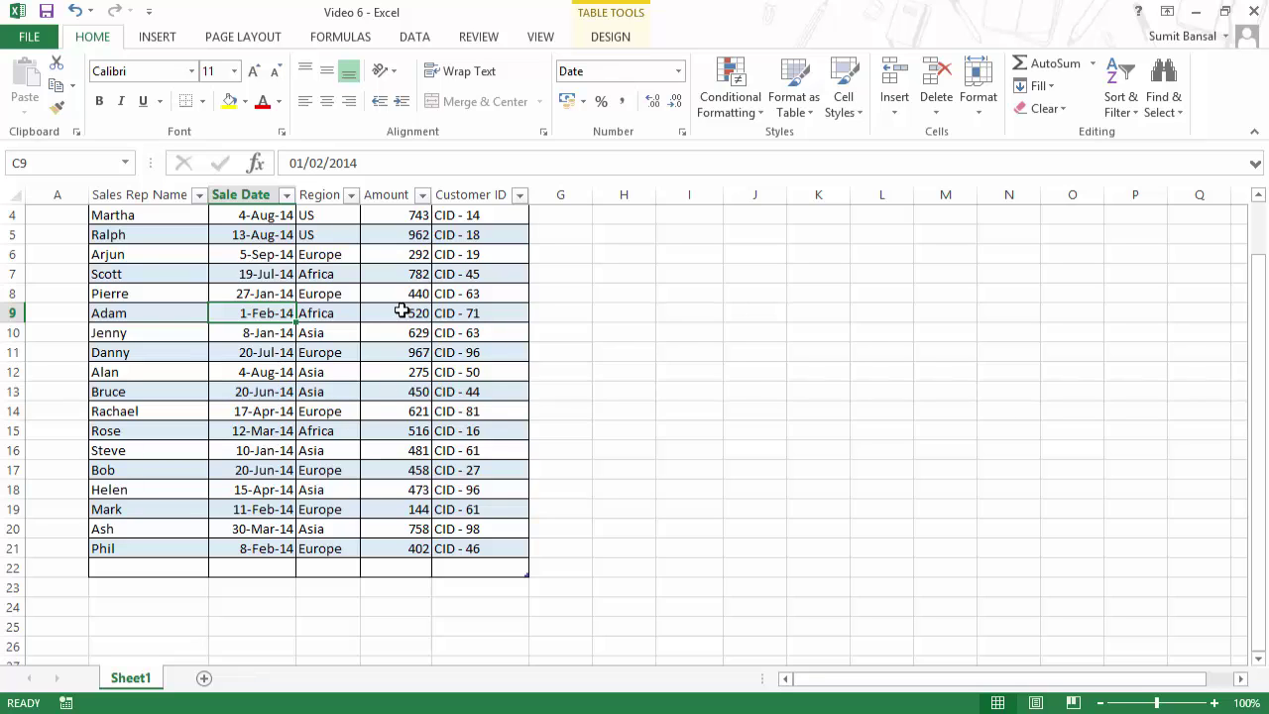
scroll(418, 493, "up", 1)
scroll(418, 494, "up", 1)
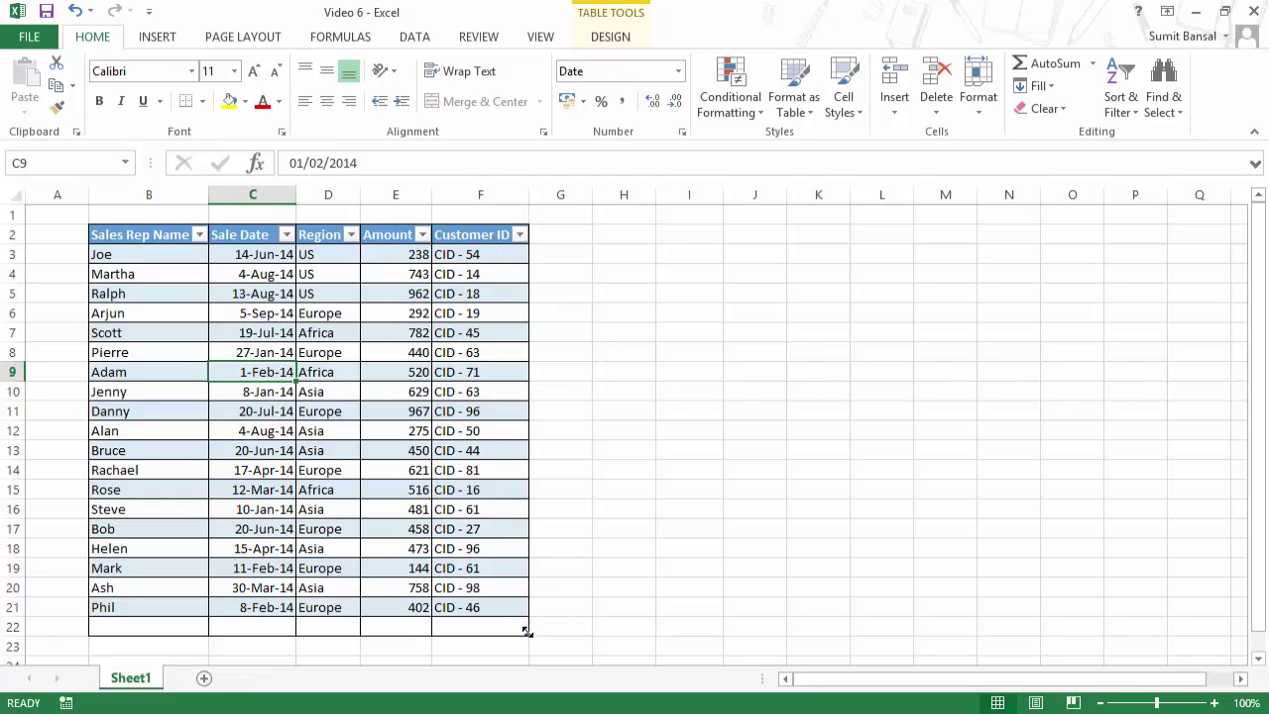
left_click_drag(526, 631, 589, 632)
Step: Widen column G and rename its header to 'Sales Target'
left_click(551, 233)
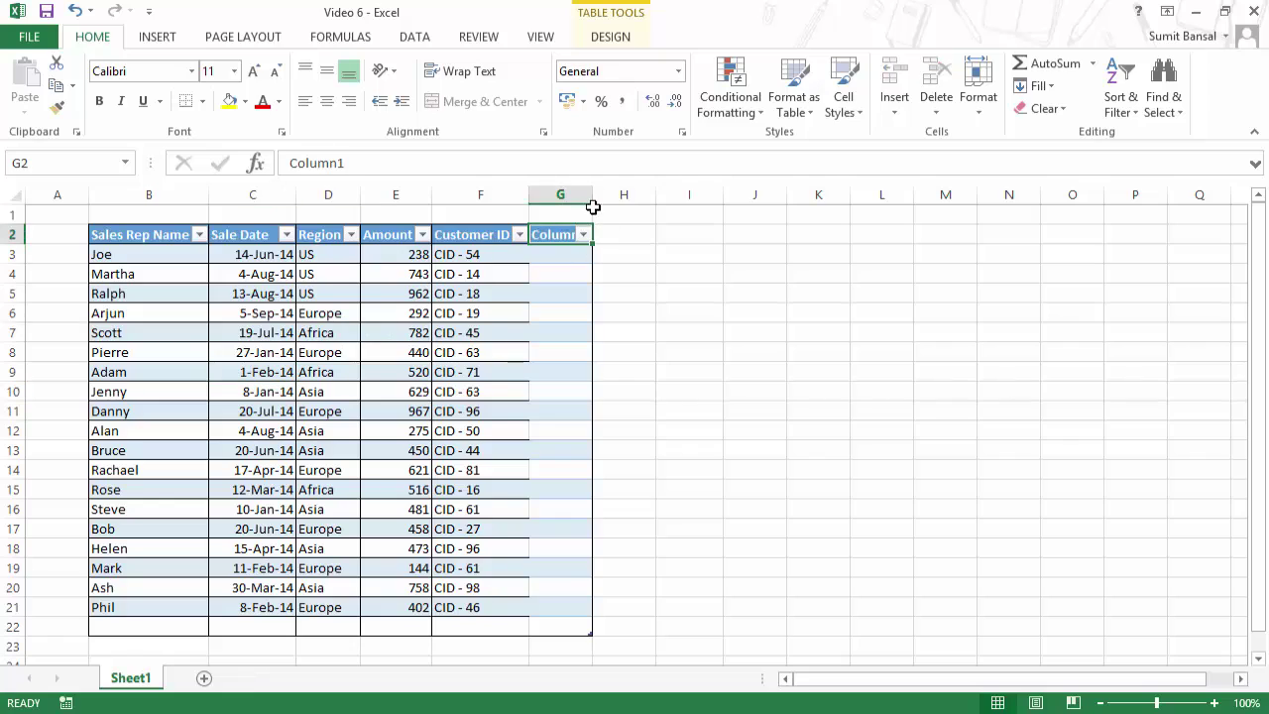
left_click_drag(593, 206, 665, 206)
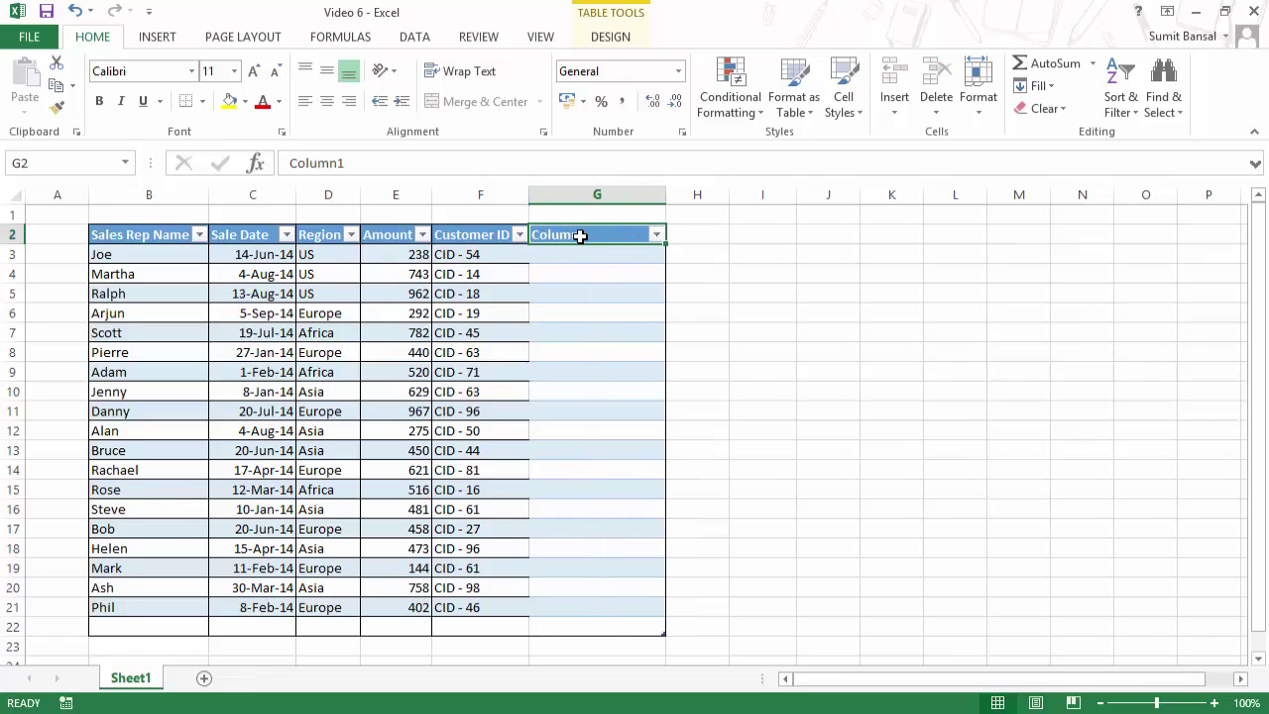
type("Sale")
key("BackSpace")
key("BackSpace")
key("BackSpace")
key("BackSpace")
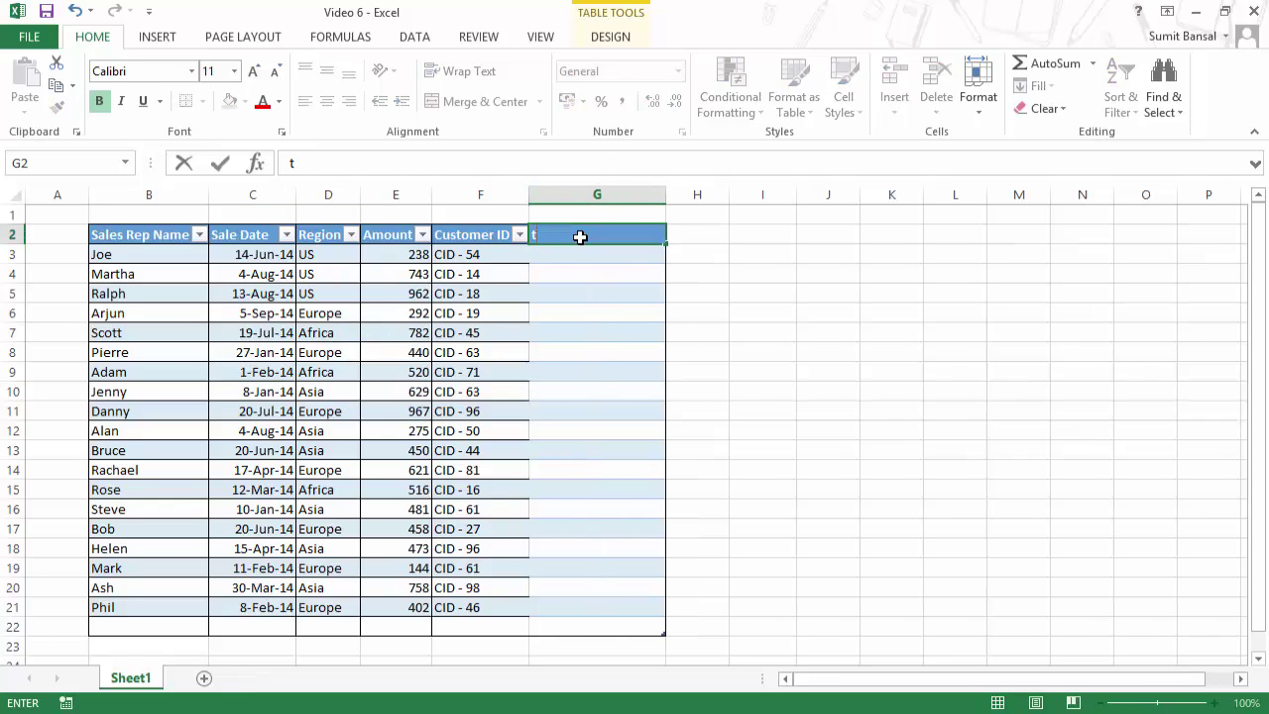
type("Sales Target")
key("Return")
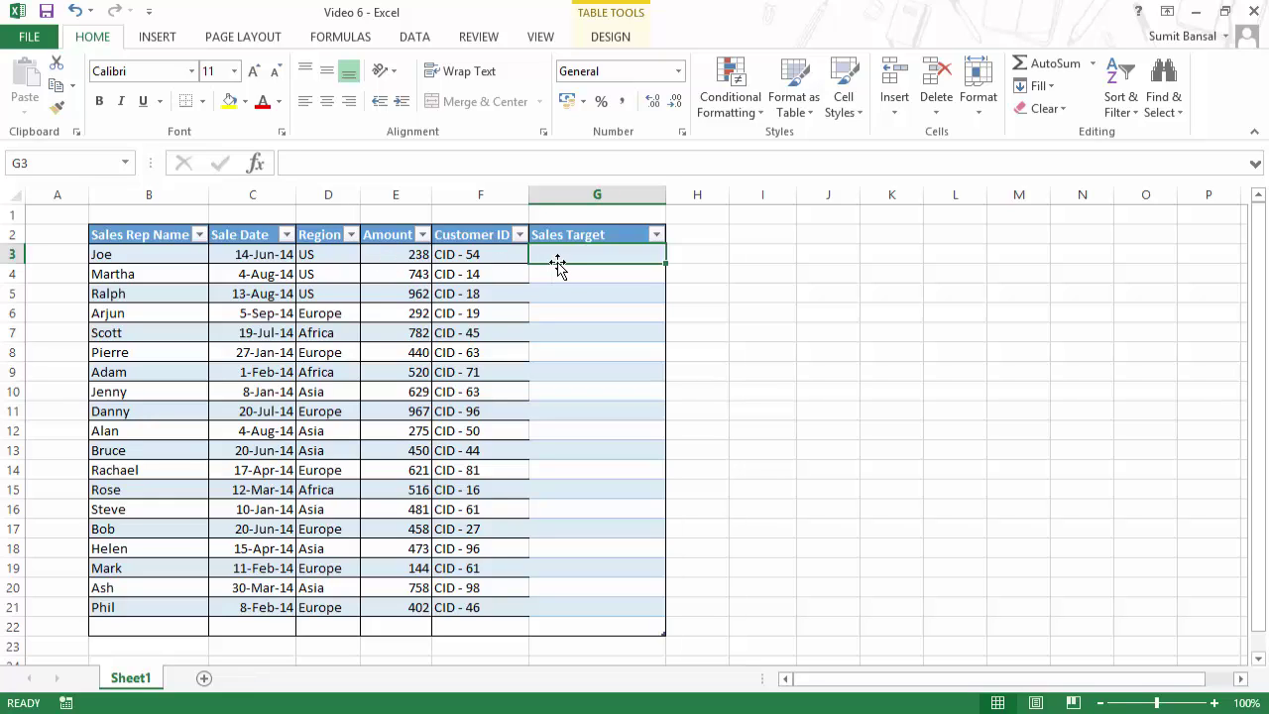
type("=")
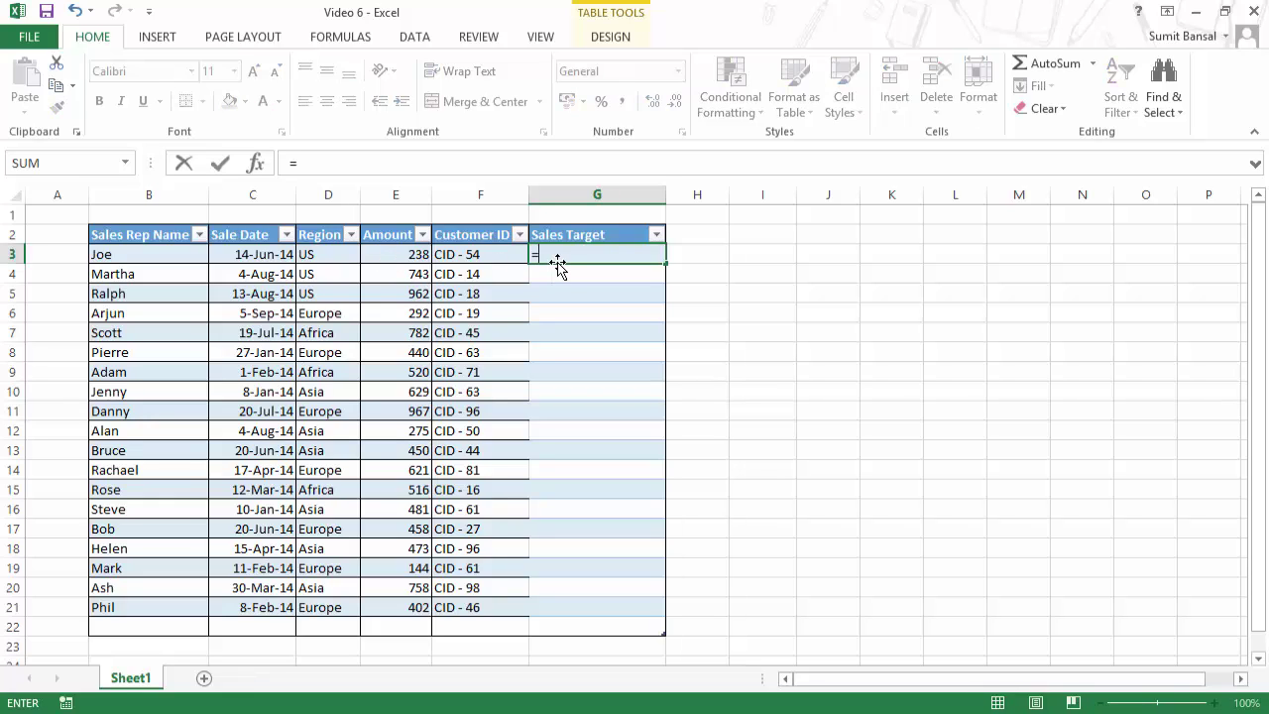
left_click(407, 254)
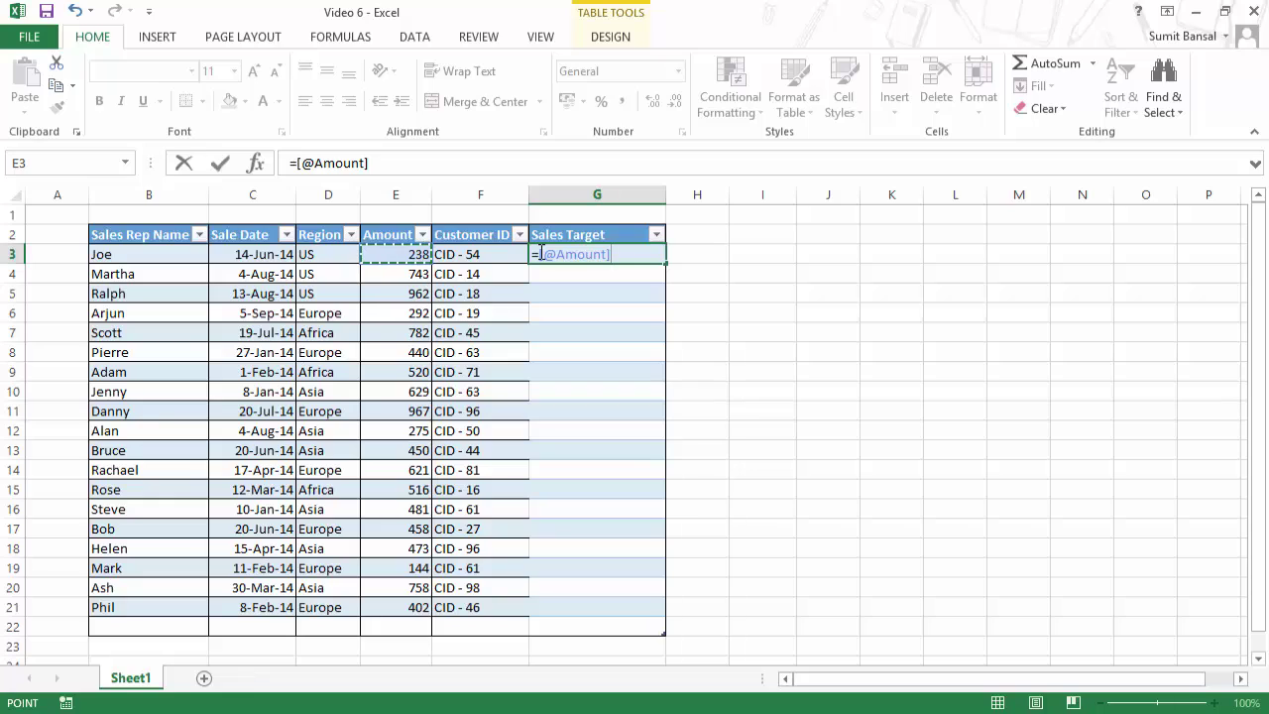
type("*")
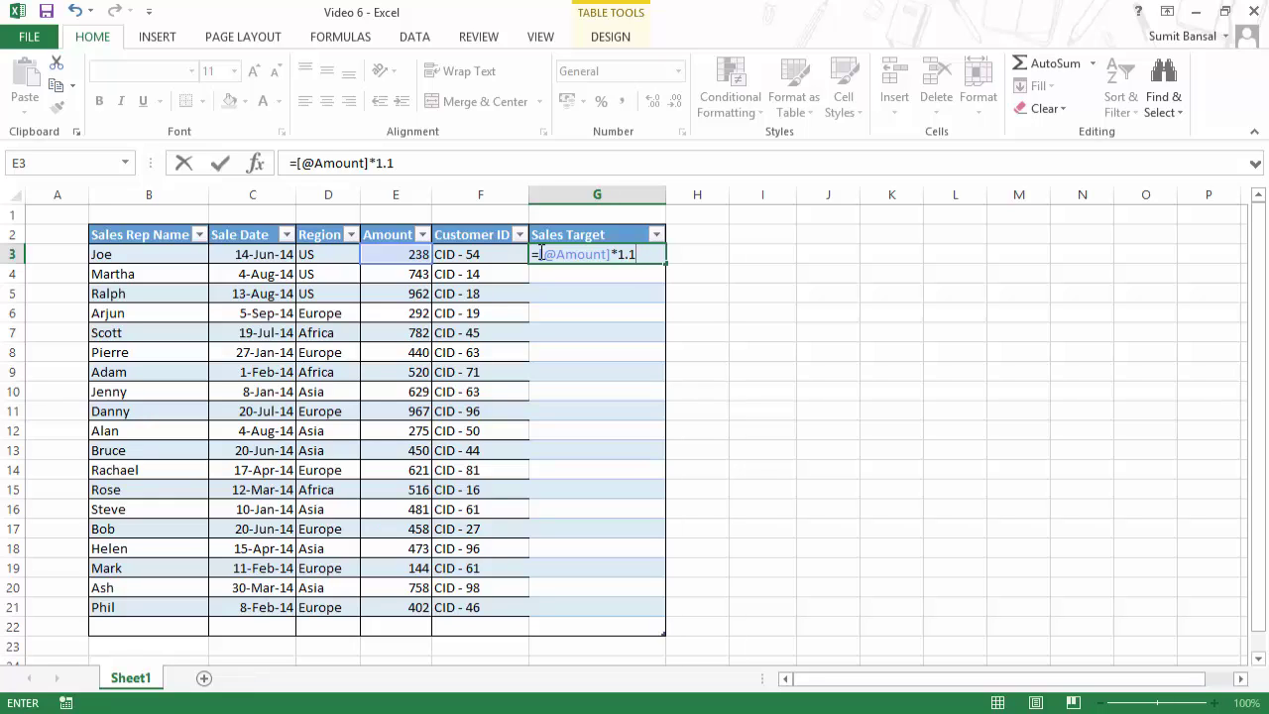
key("Return")
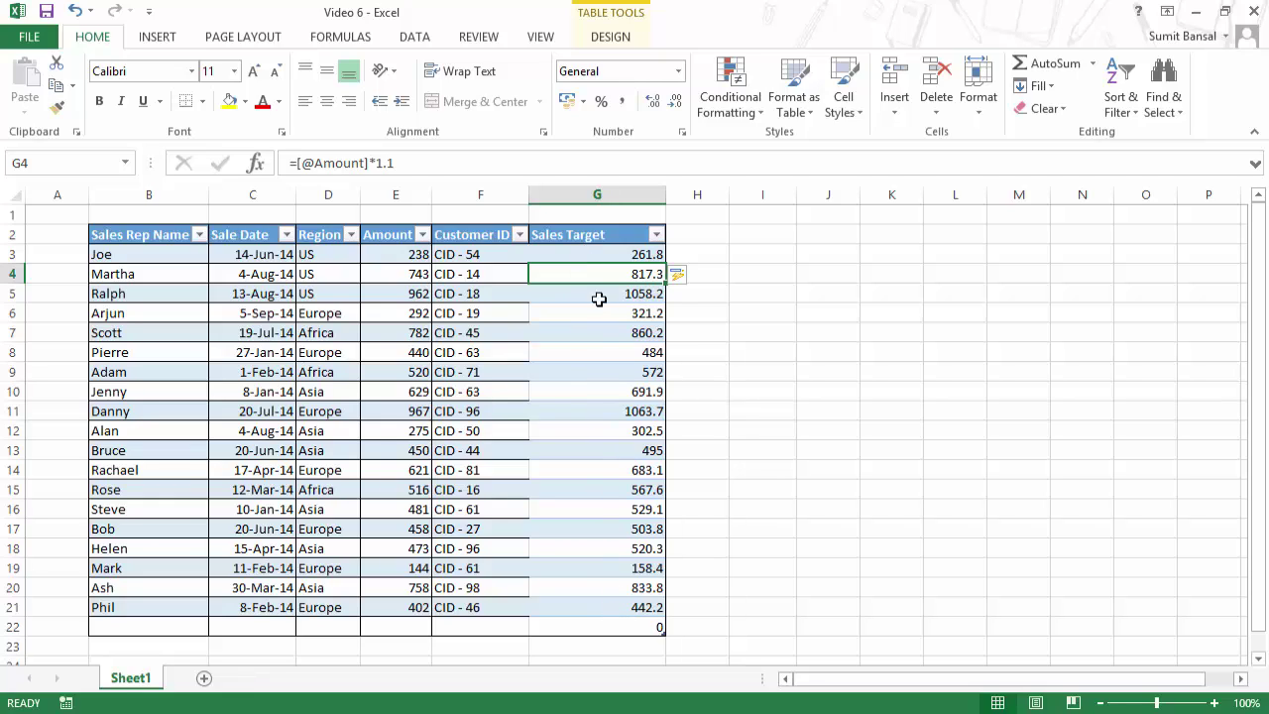
Step: Shrink the table back to column F and delete column G with its Sales Target values
left_click(604, 255)
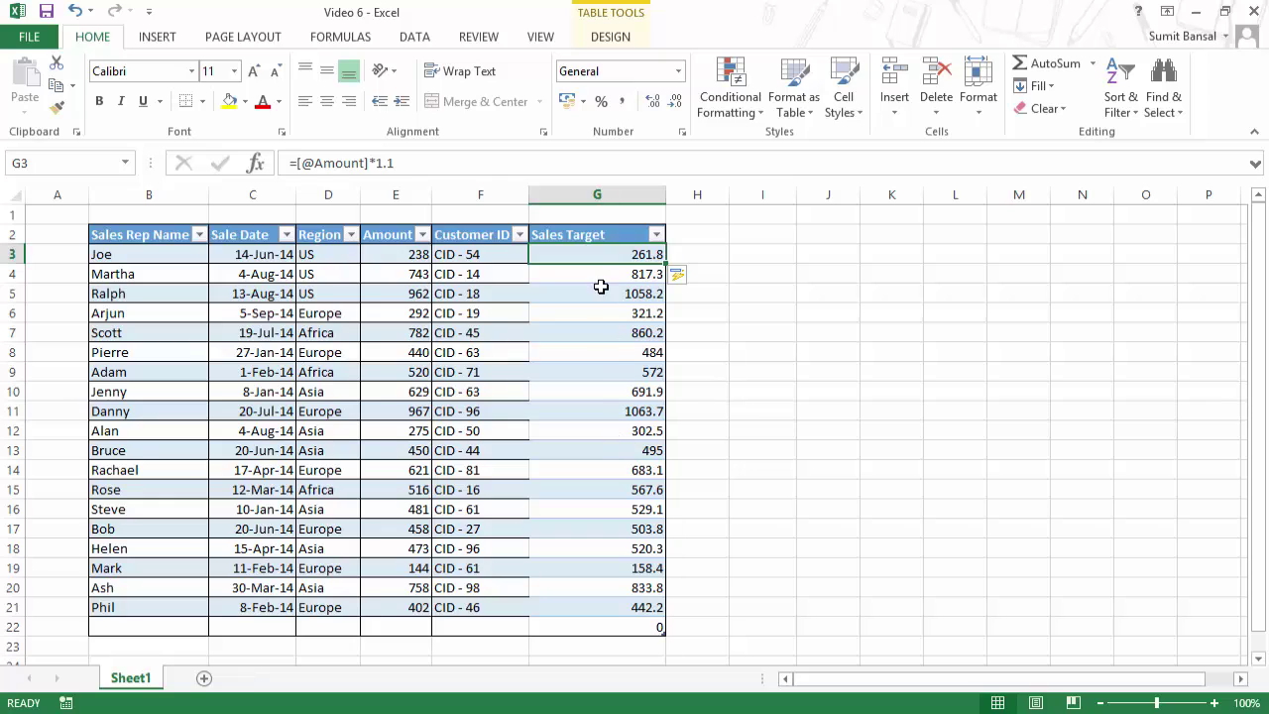
mouse_move(601, 274)
left_mouse_down()
mouse_move(623, 564)
mouse_move(604, 275)
left_mouse_up()
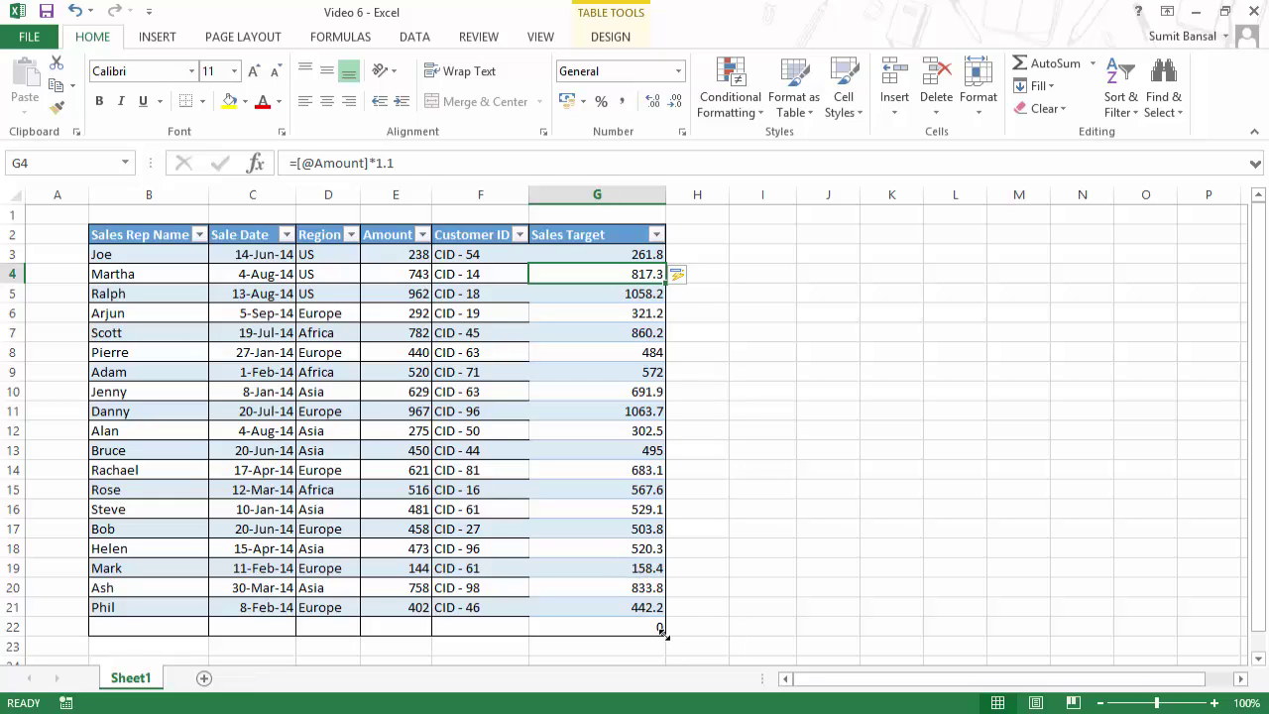
left_click_drag(662, 633, 528, 634)
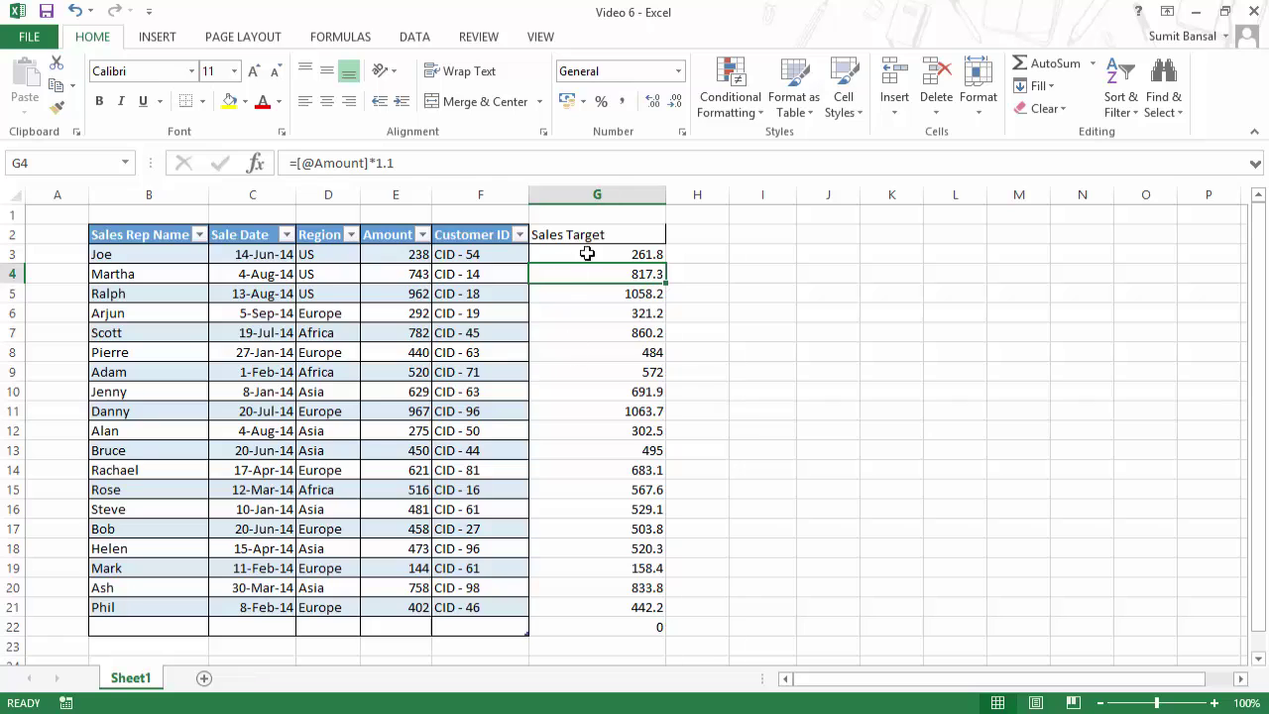
right_click(587, 197)
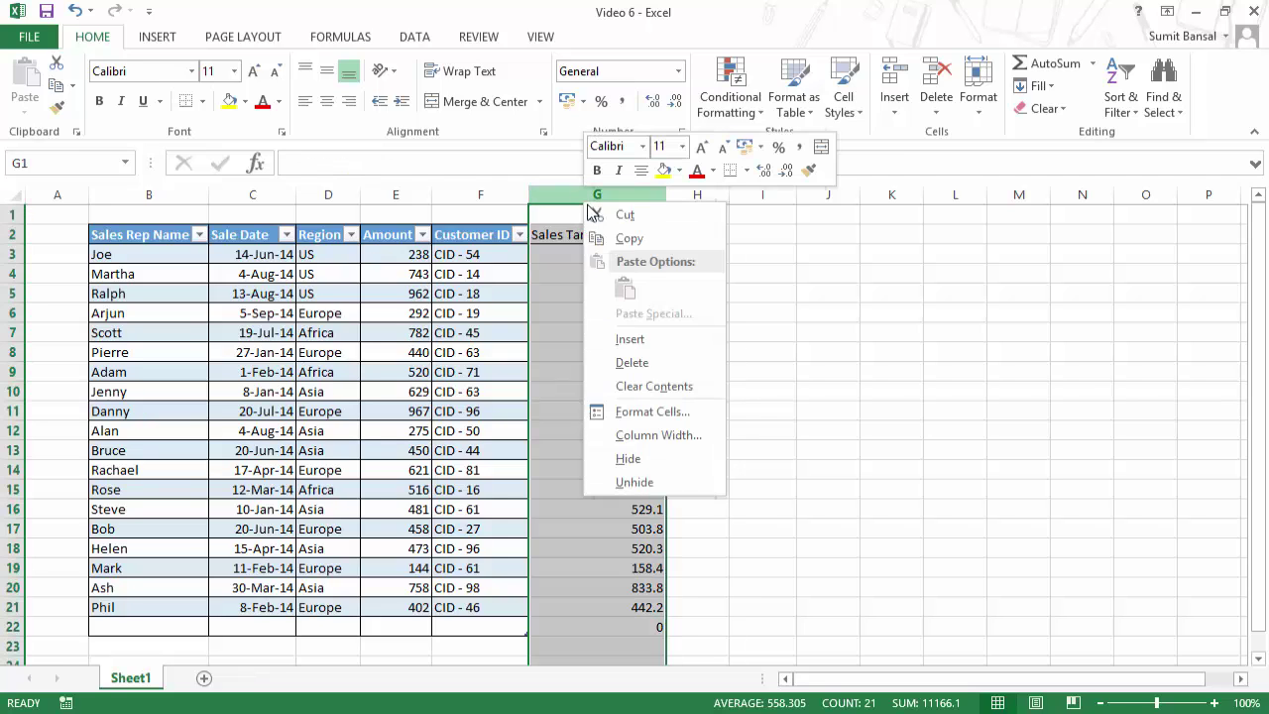
left_click(651, 363)
left_click(480, 253)
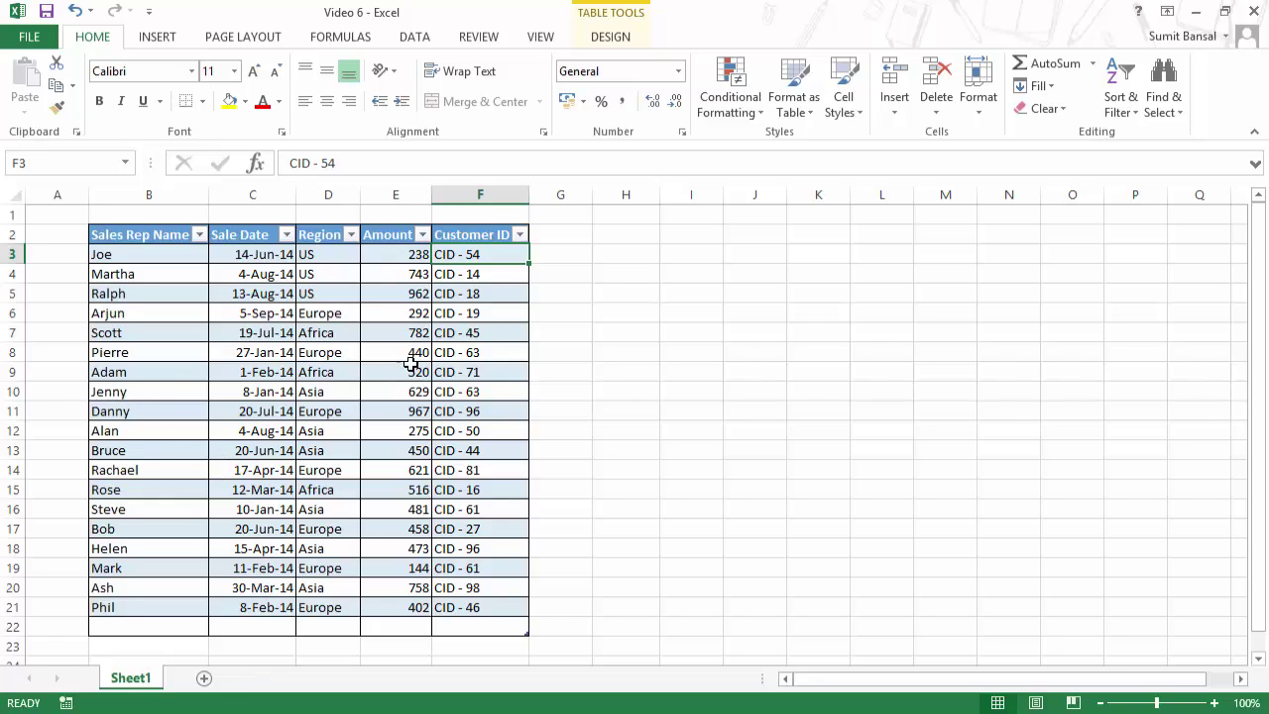
Step: Insert an empty table row at row 10, above the existing row-10 entry
left_click(146, 391)
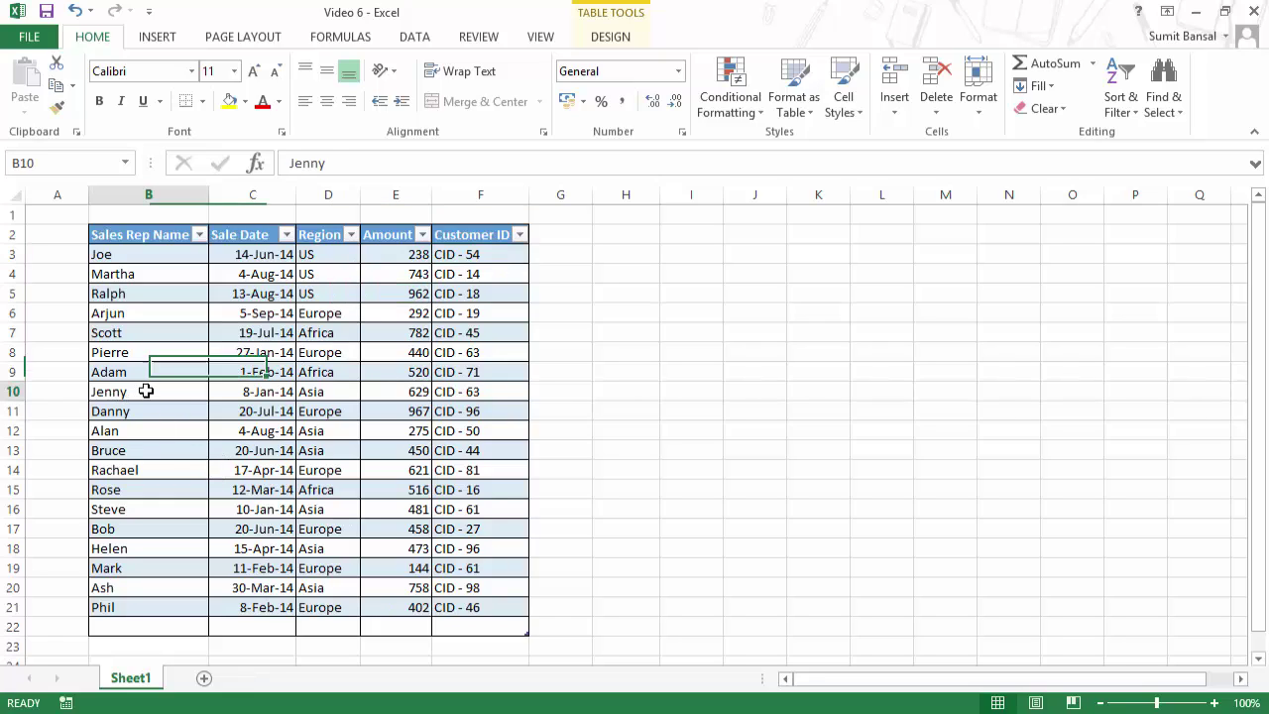
right_click(163, 392)
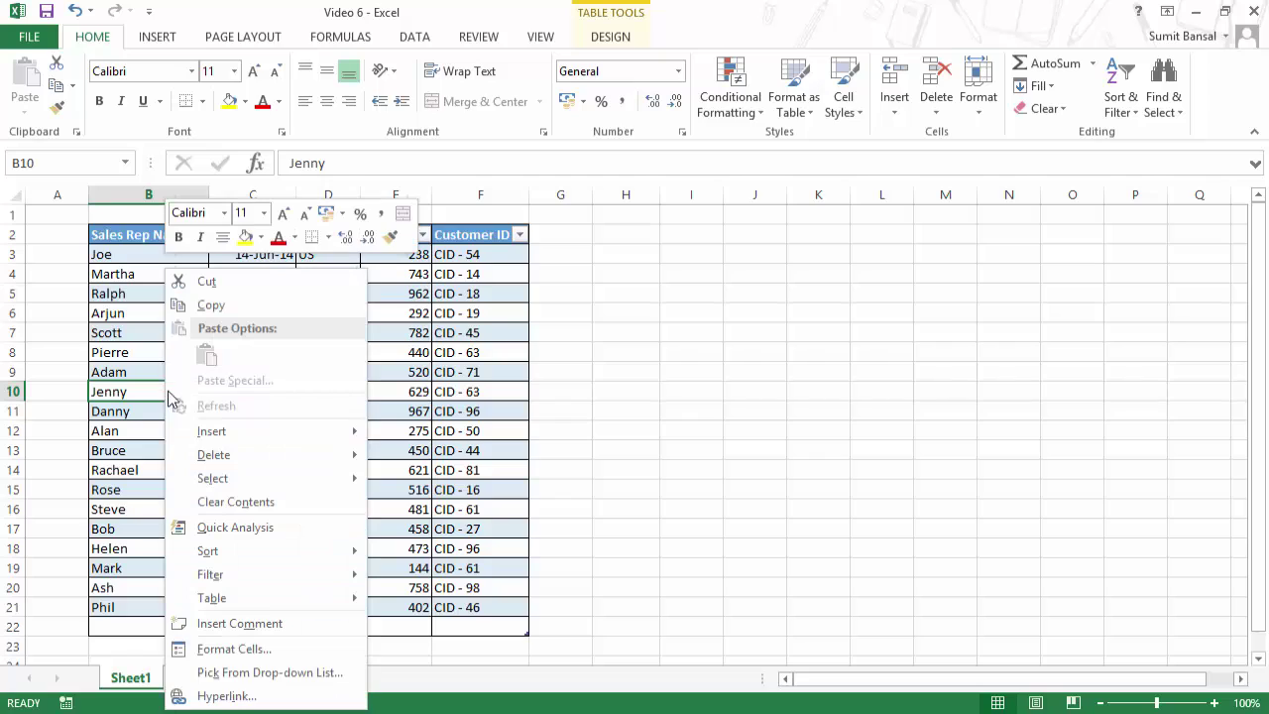
mouse_move(284, 432)
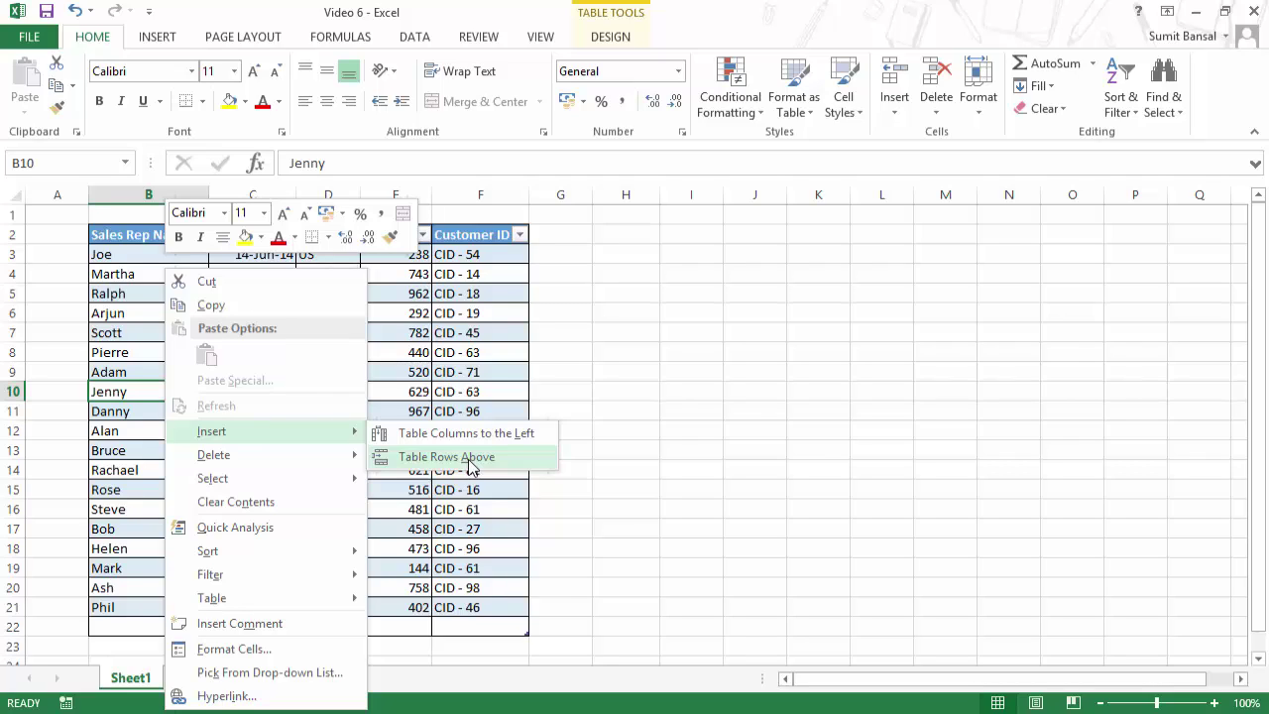
left_click(446, 457)
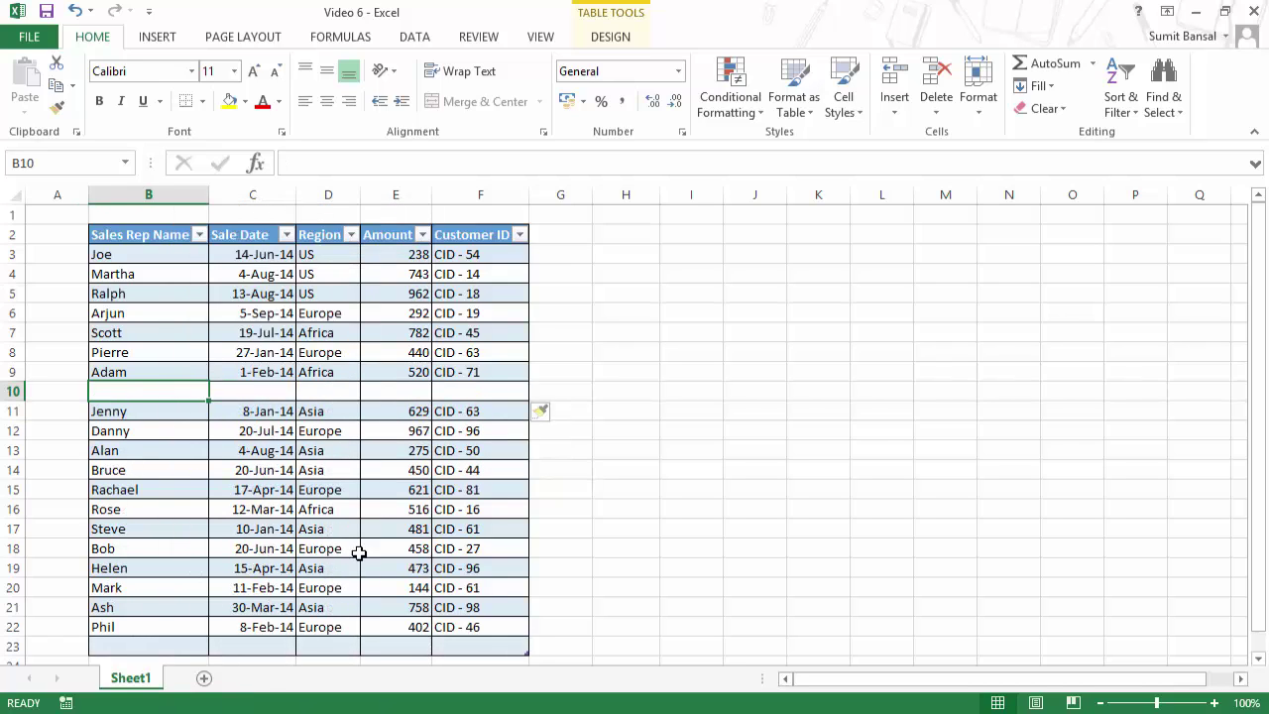
left_click_drag(144, 391, 451, 392)
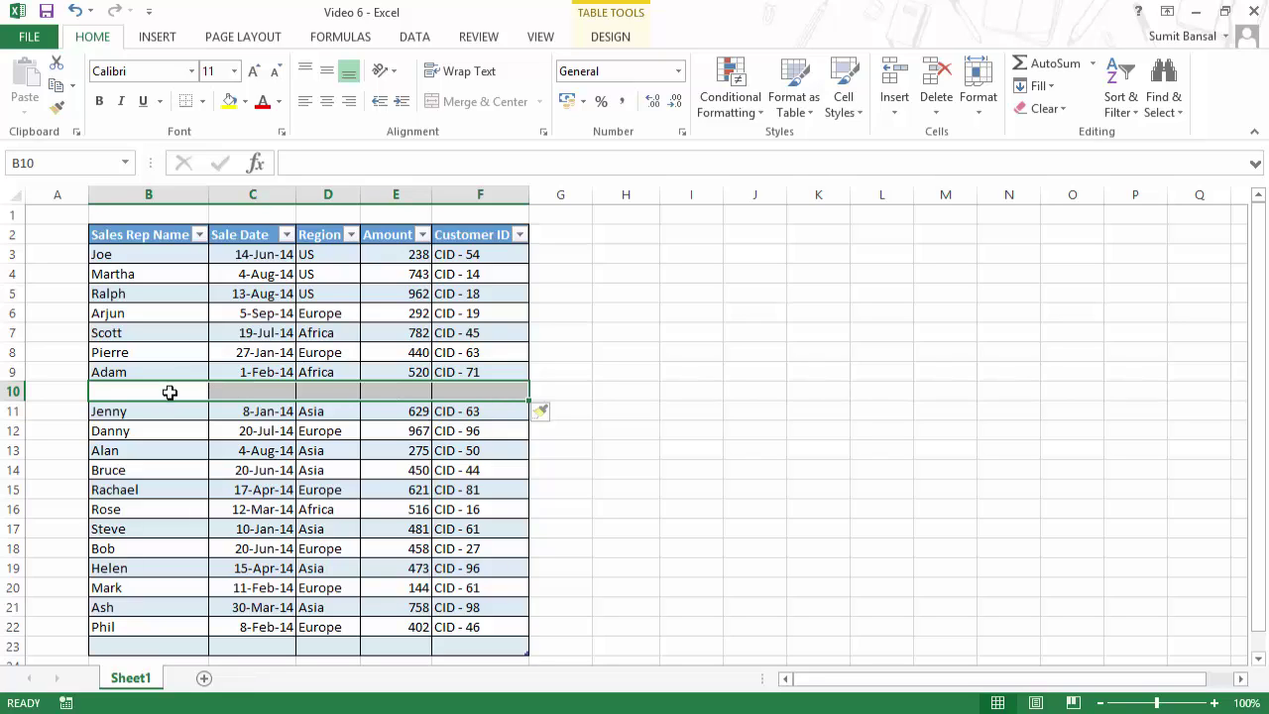
Step: Fill row 10 with a rep name, date and Africa copied from above, amount 500, and a customer ID
type("Sumit")
key("Tab")
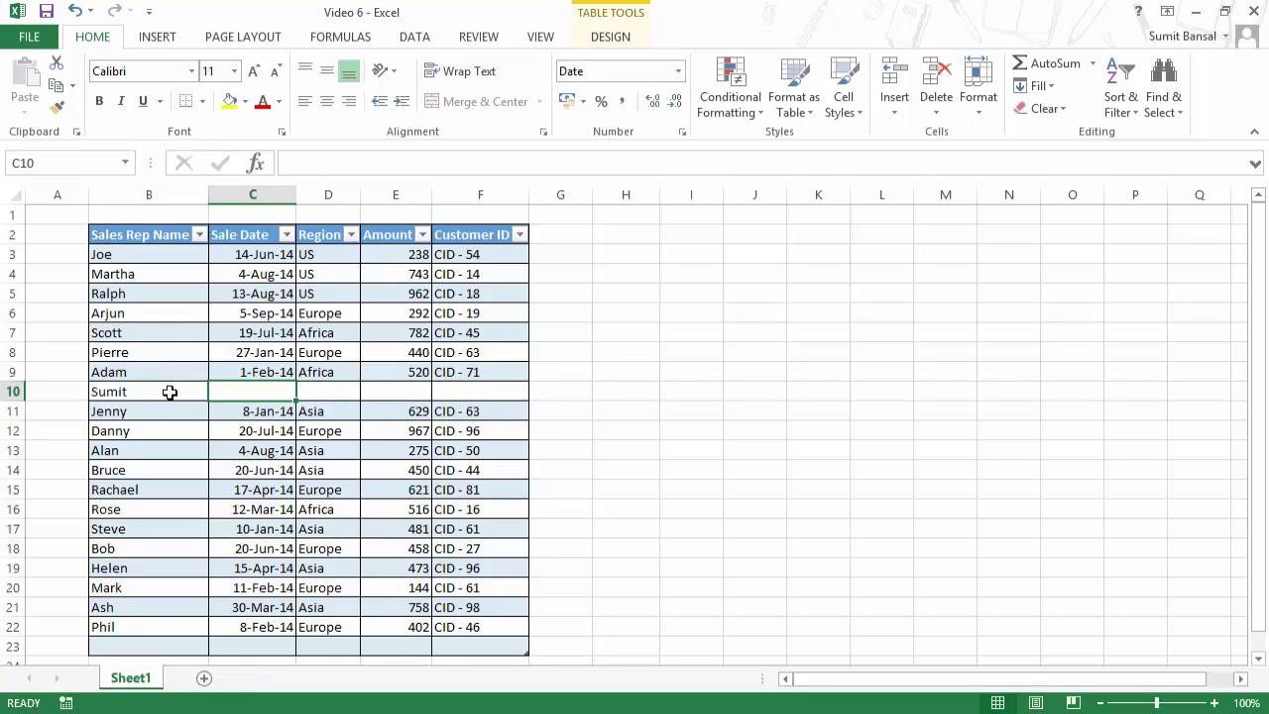
key("ctrl+d")
key("Tab")
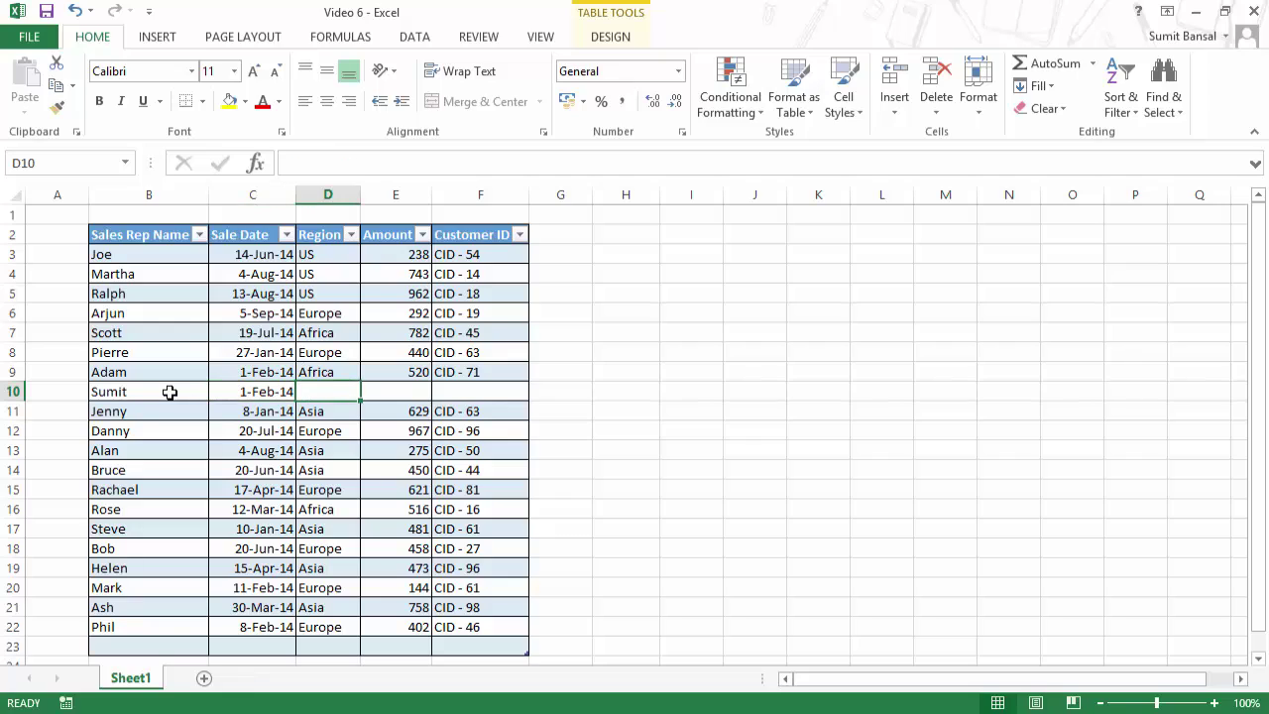
key("ctrl+d")
key("Tab")
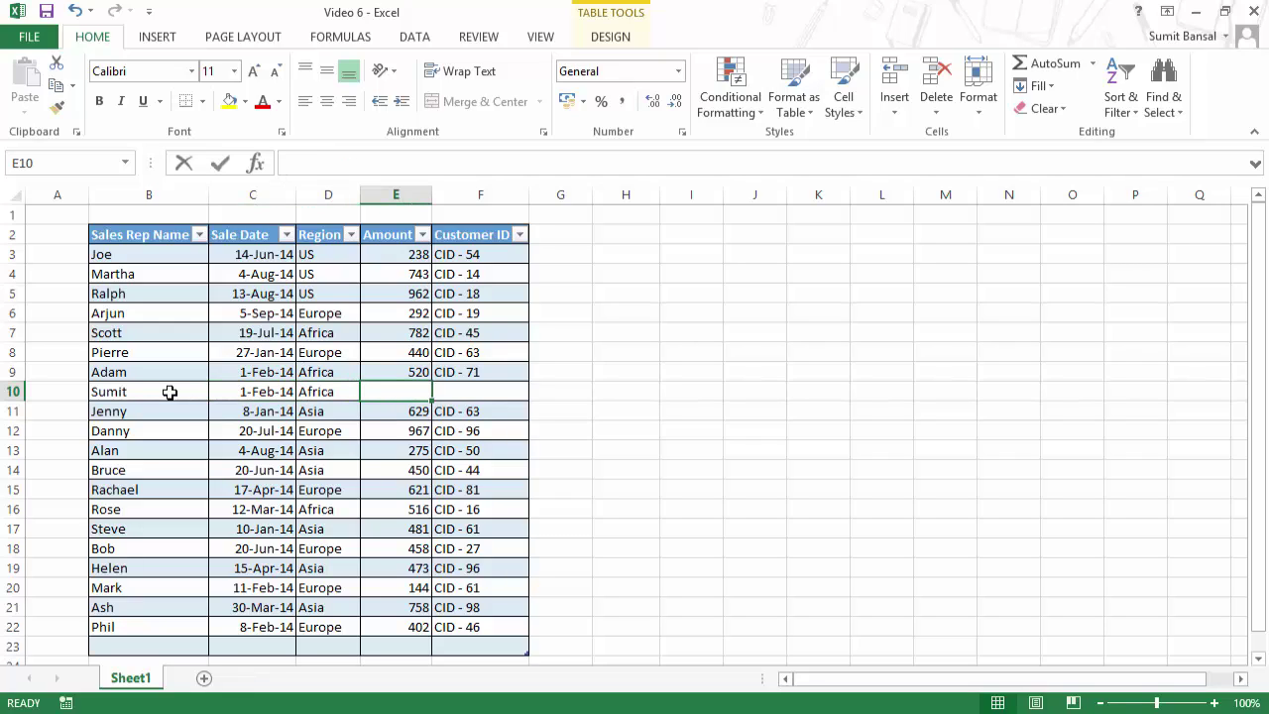
type("500")
key("Tab")
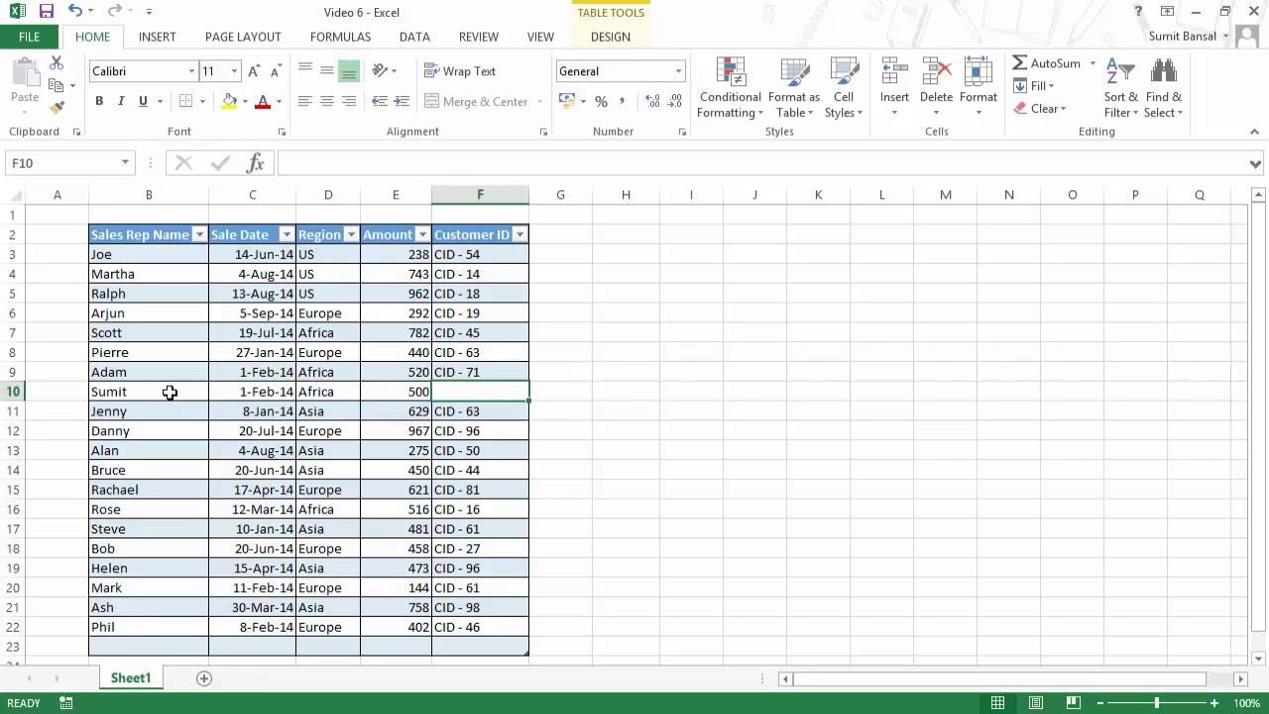
type("CID")
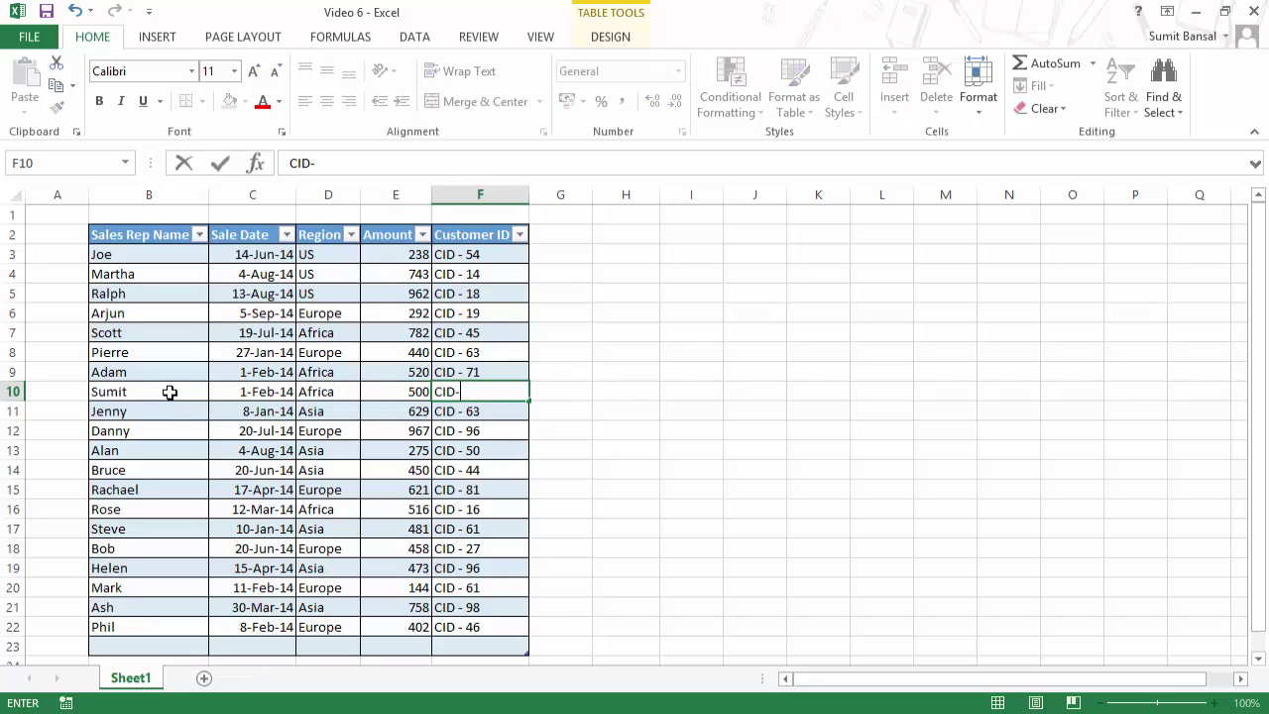
type("-82")
key("ctrl+Return")
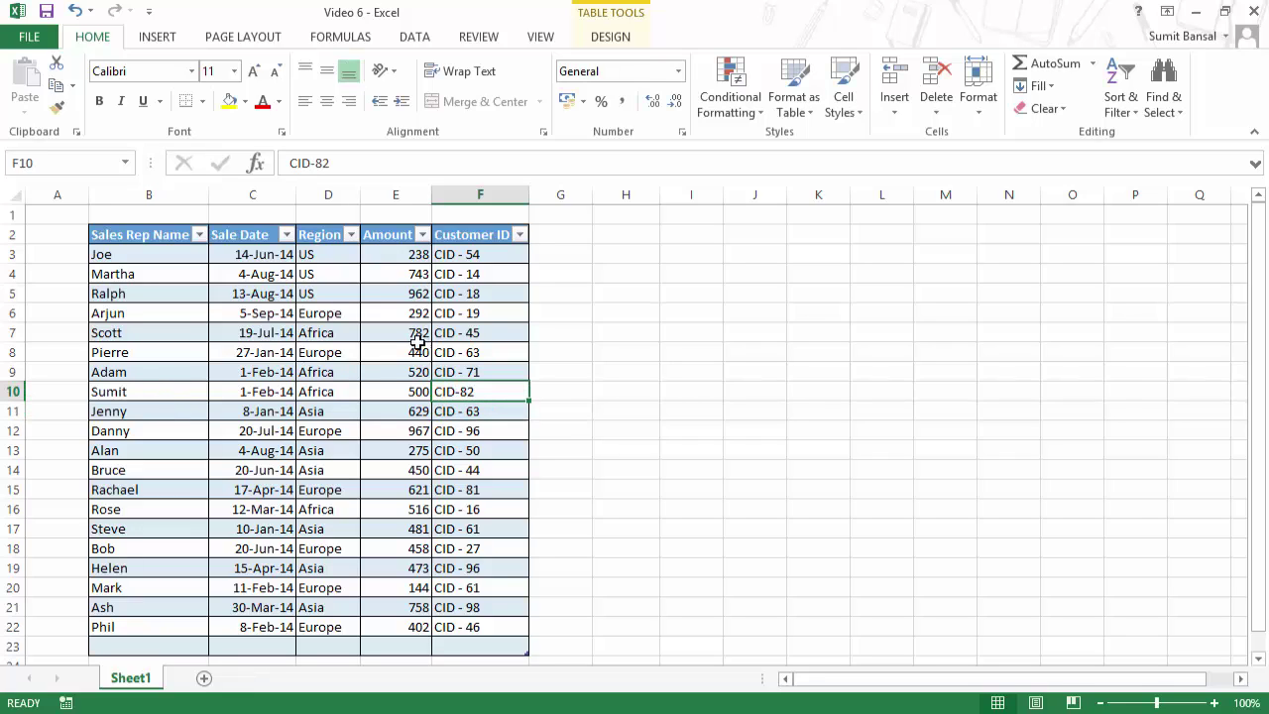
left_click(618, 271)
Step: Enter =SUM(Table5[Amount]) in H4 to total the Amount column as 10651
type("=sum")
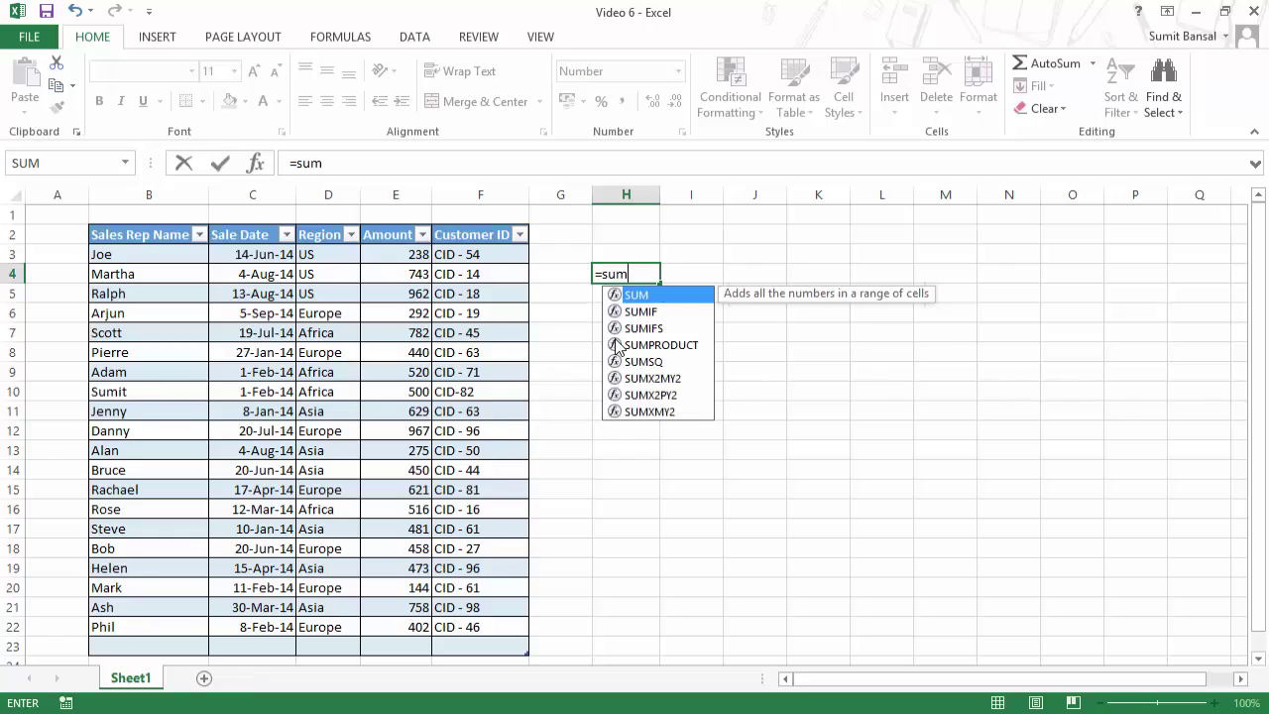
key("Tab")
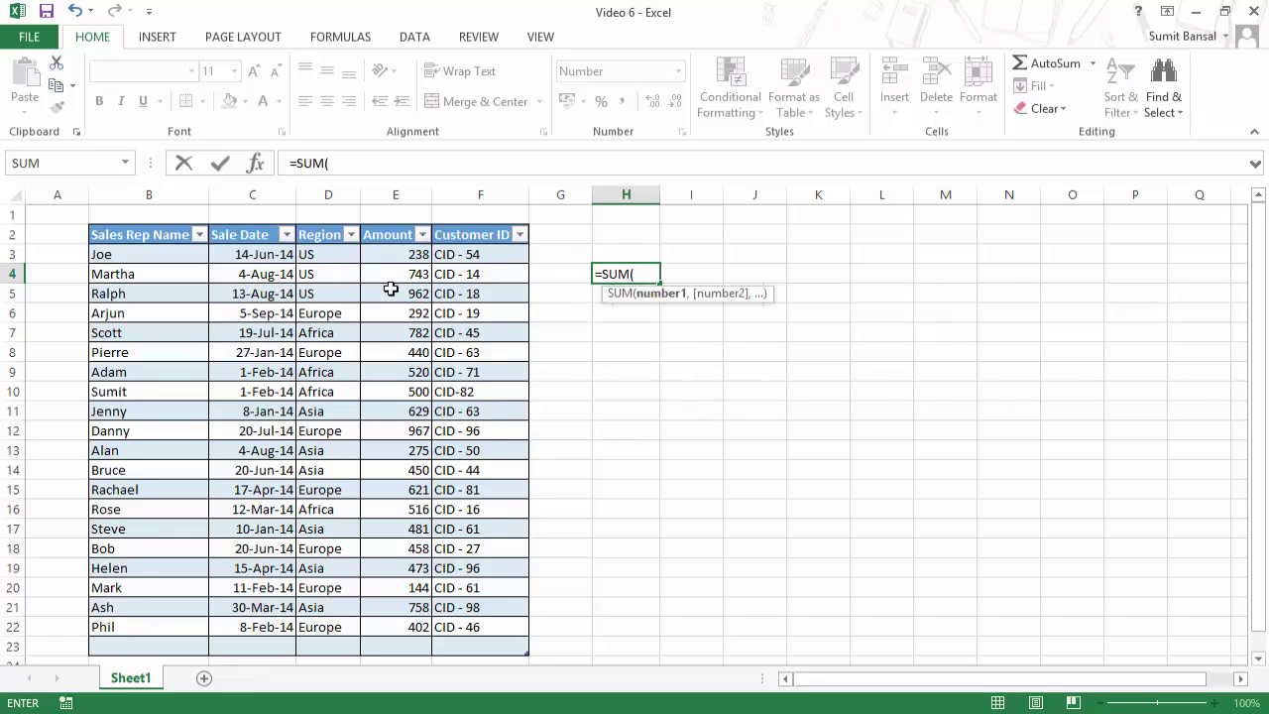
left_click_drag(394, 254, 418, 630)
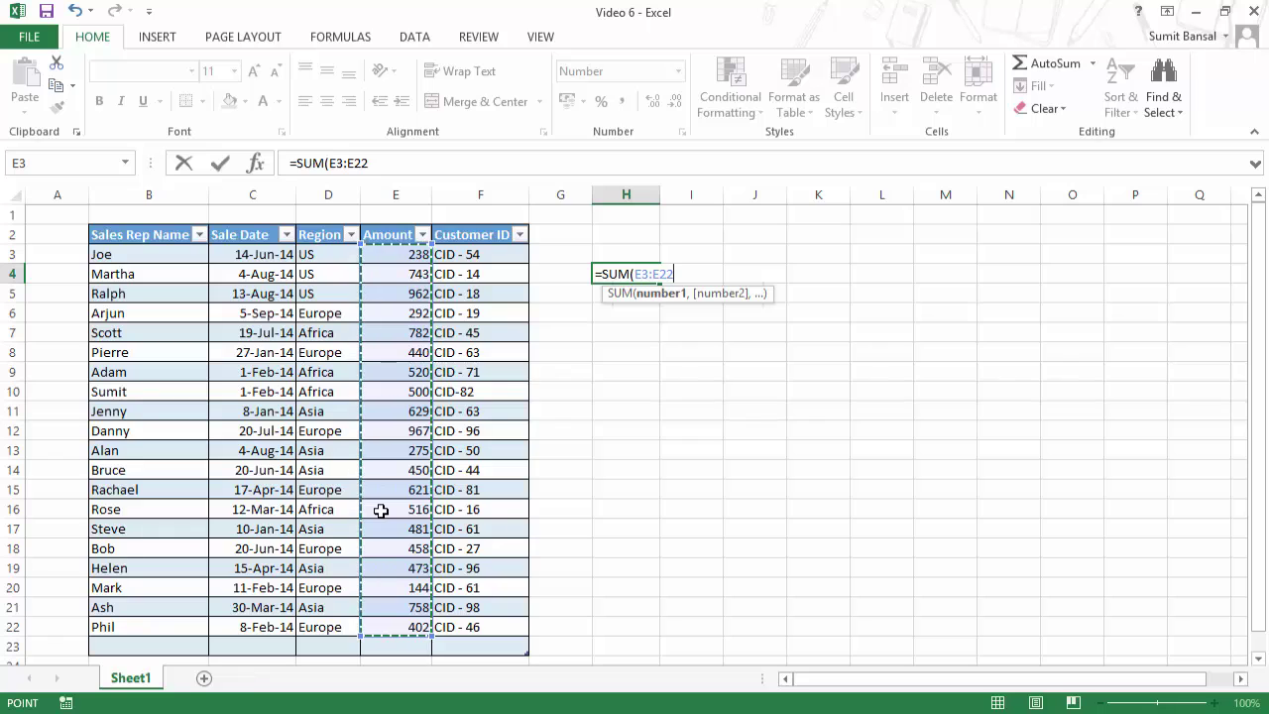
key("shift+Down")
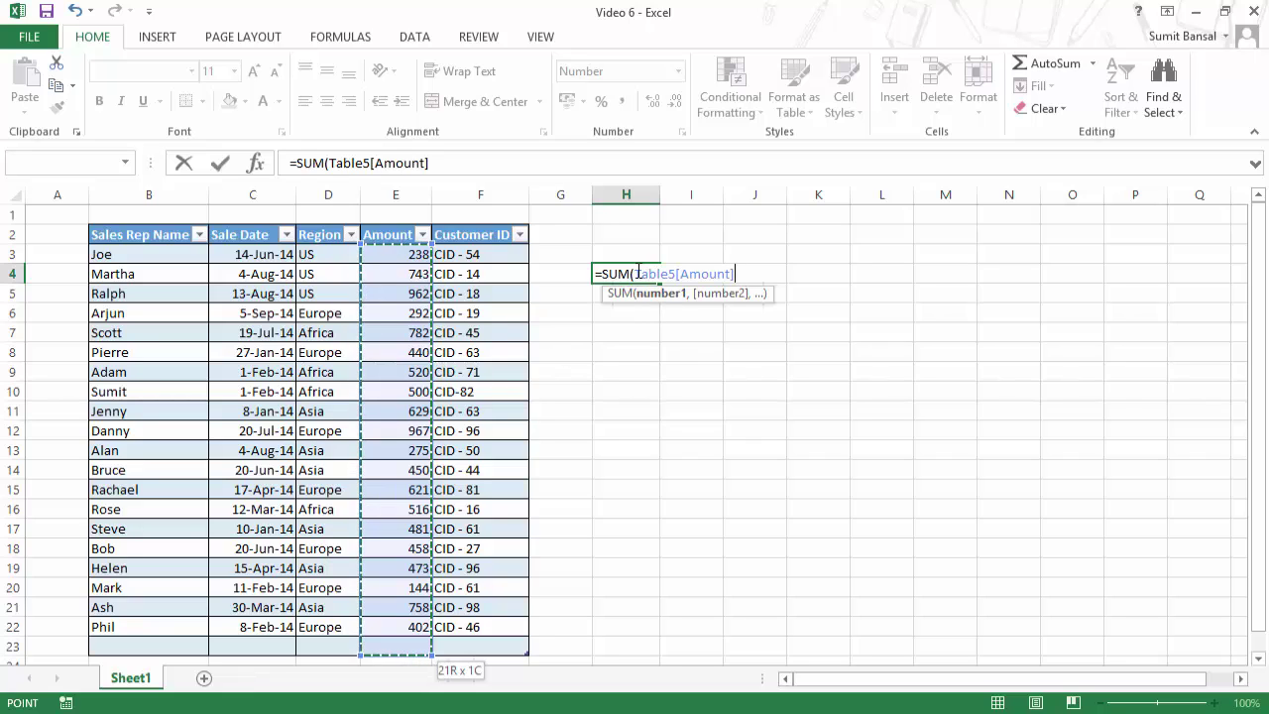
left_click_drag(636, 273, 735, 269)
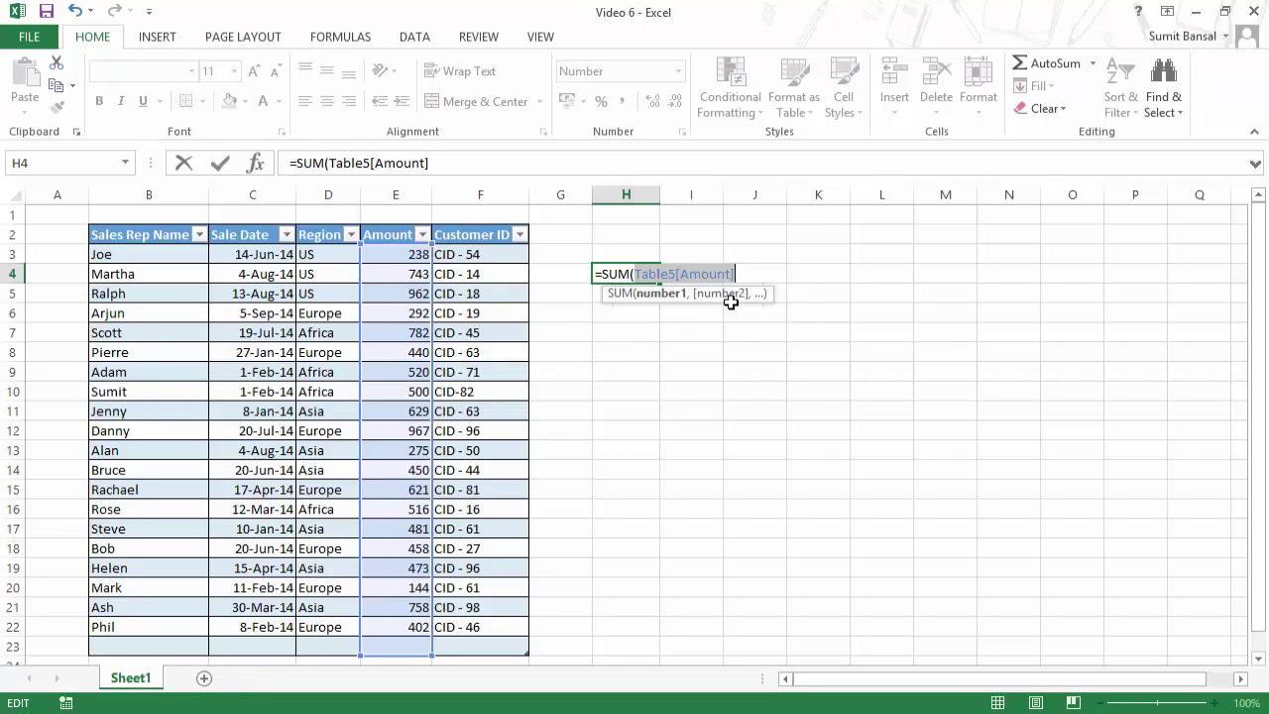
key("BackSpace")
type(")")
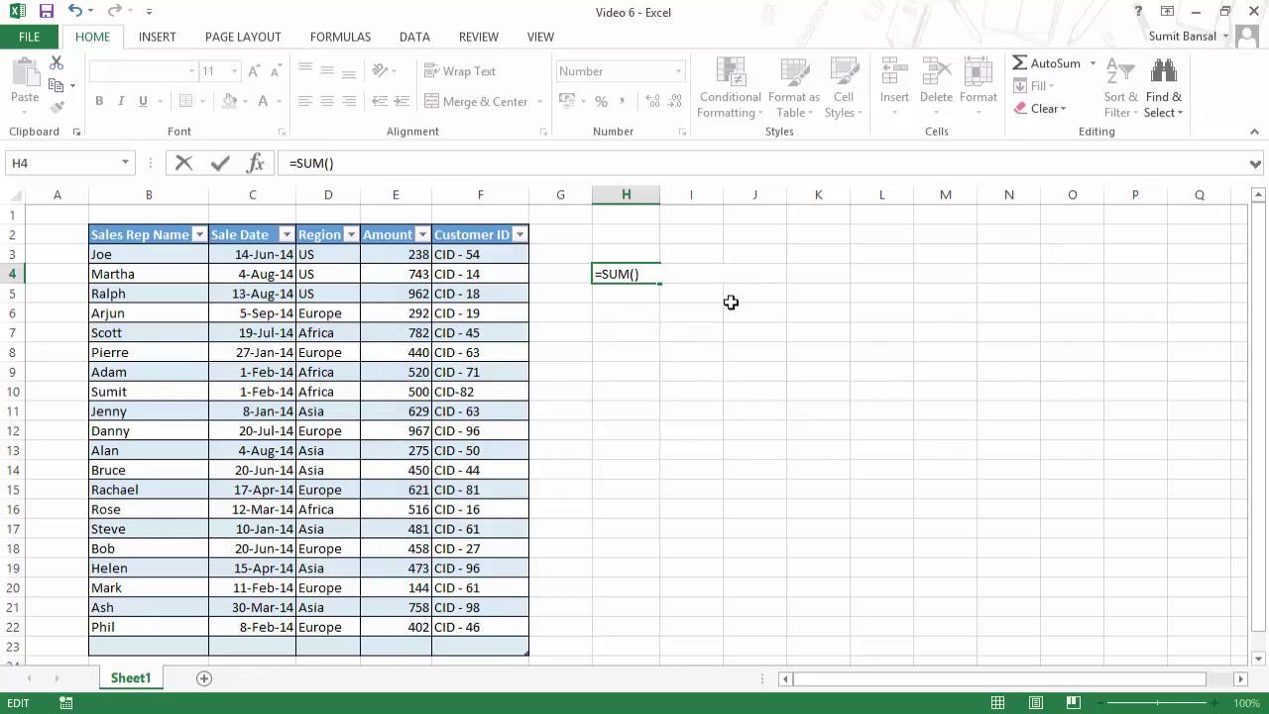
key("ctrl+z")
key("Right")
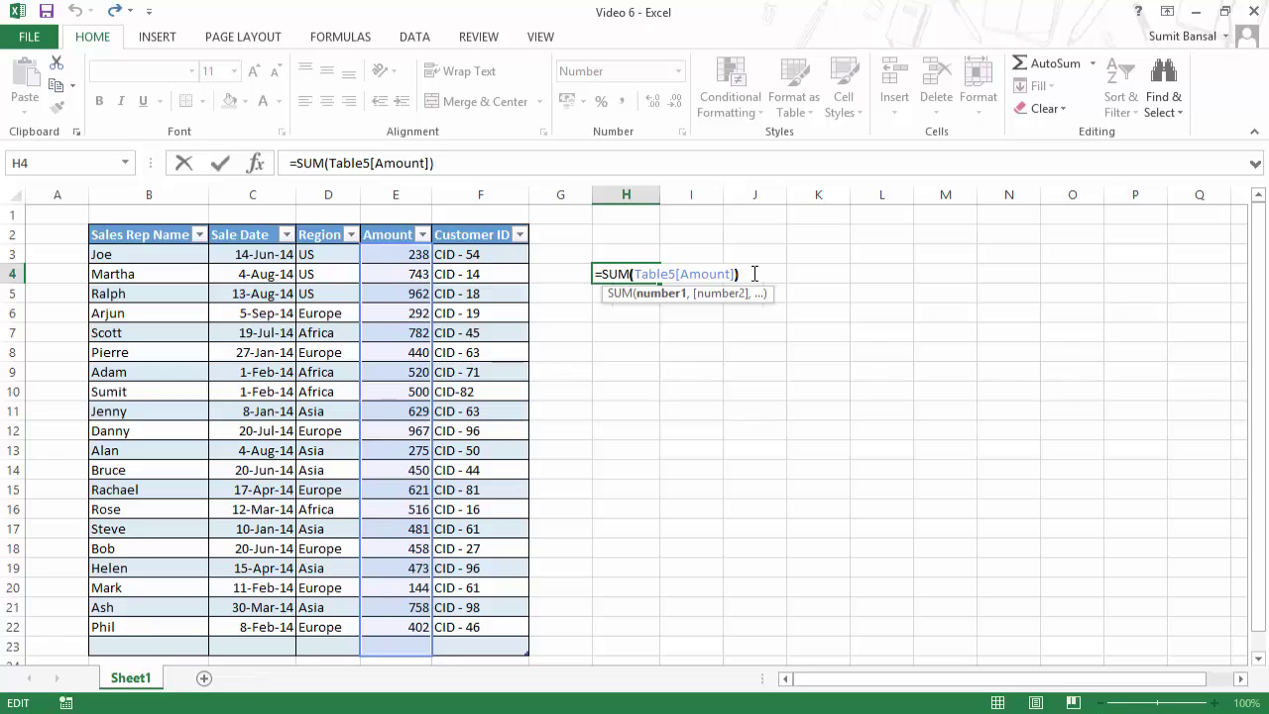
type(")")
key("Return")
key("Up")
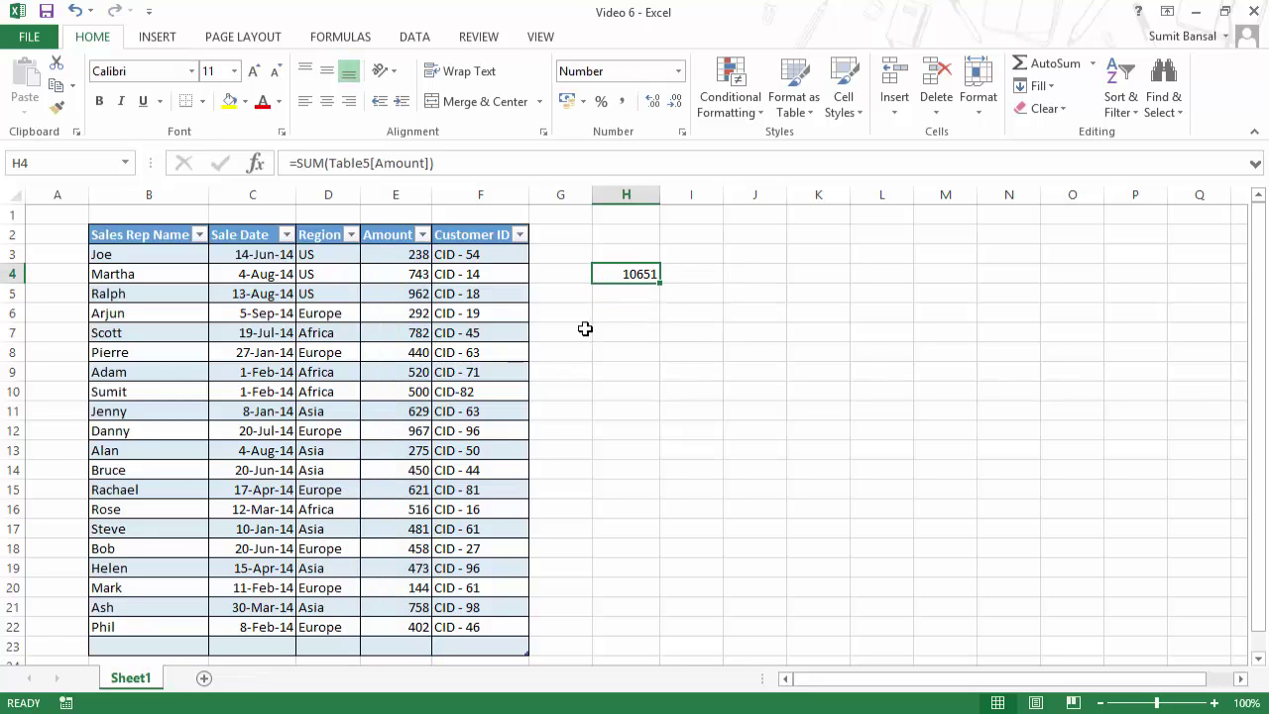
Step: Enter 800 in E23 so it becomes a new table row
scroll(592, 323, "down", 1)
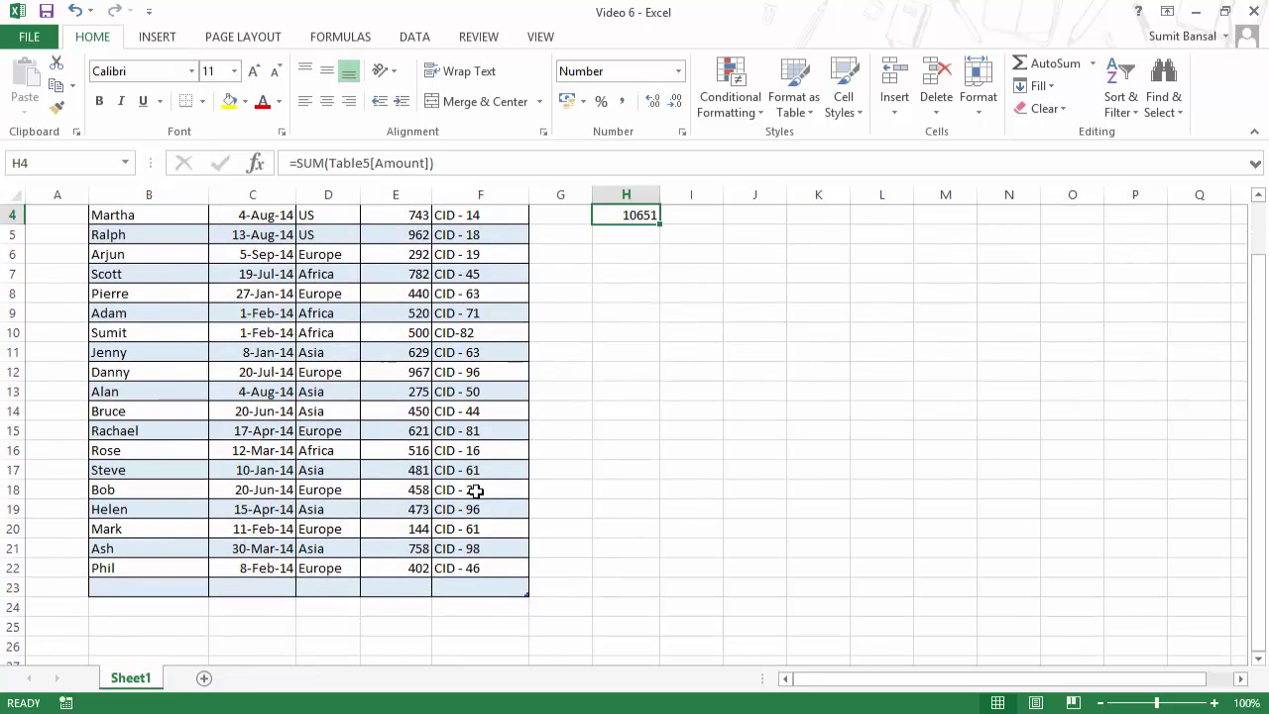
left_click(408, 586)
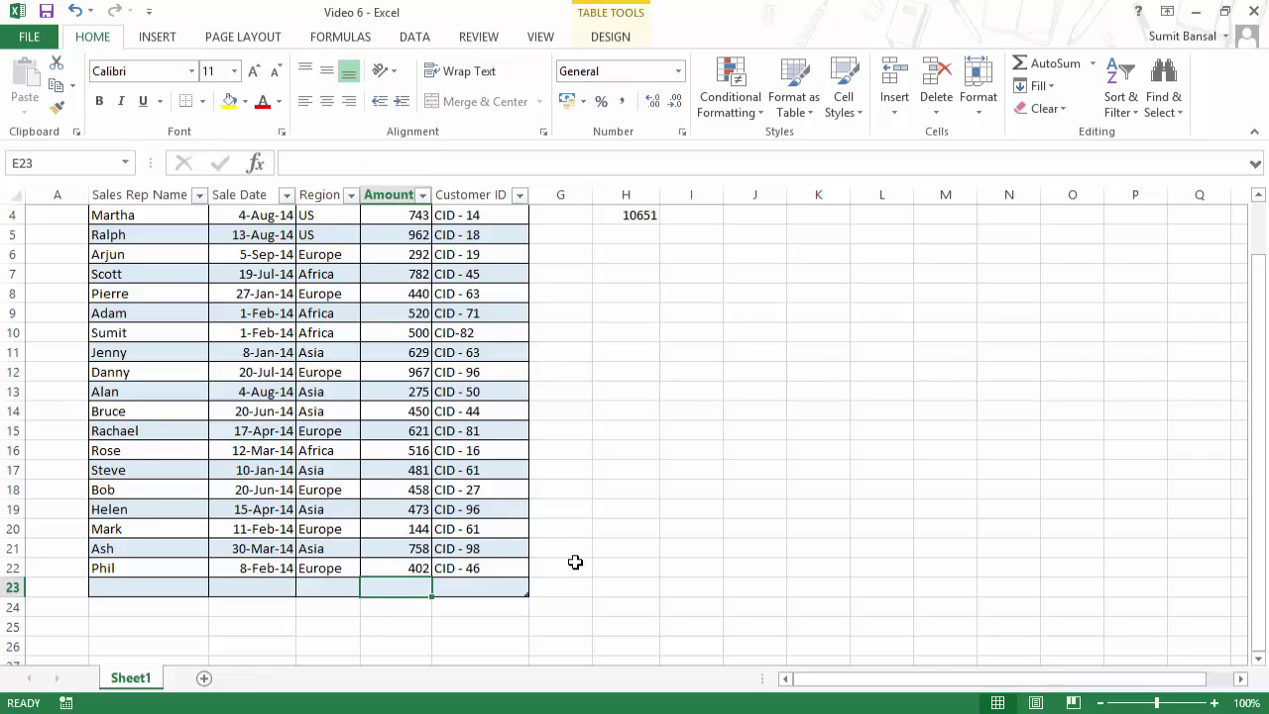
type("800")
key("Return")
key("Up")
scroll(615, 514, "up", 1)
Step: Add row 24 with amount 450 and confirm the H4 total rises to 11901
left_click(515, 647)
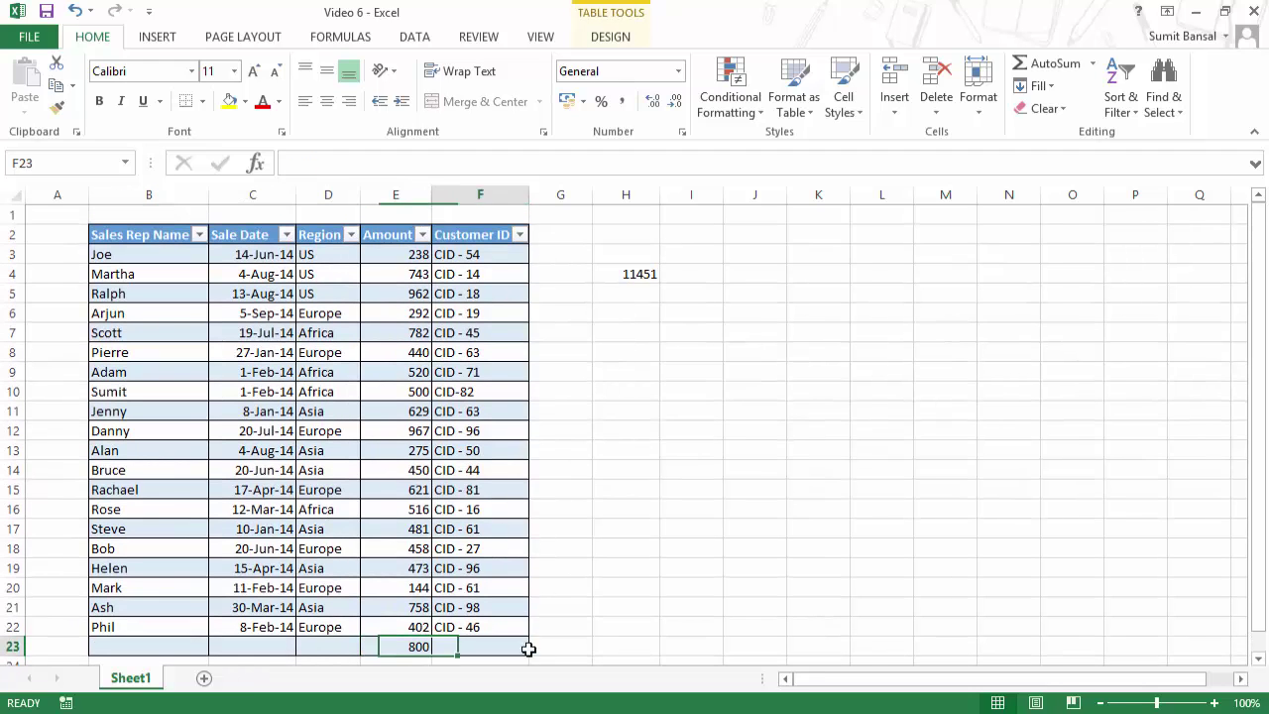
key("Tab")
key("Tab")
key("Tab")
key("Tab")
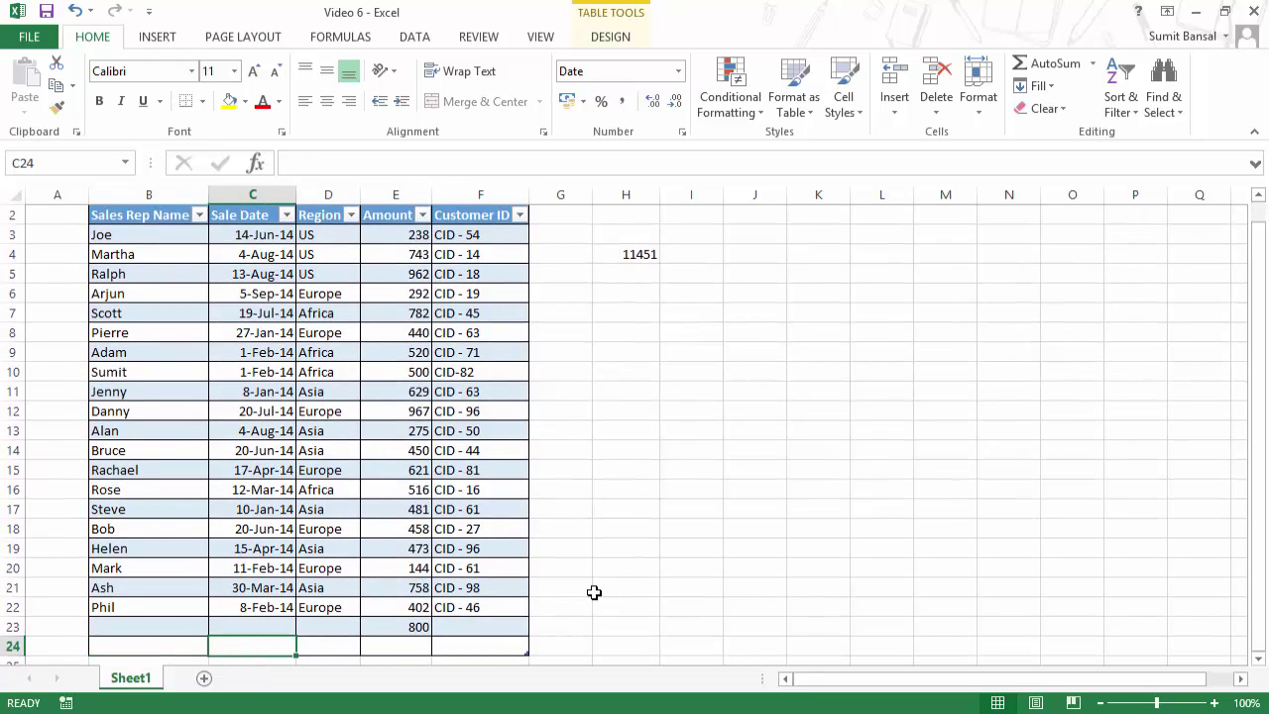
type("450")
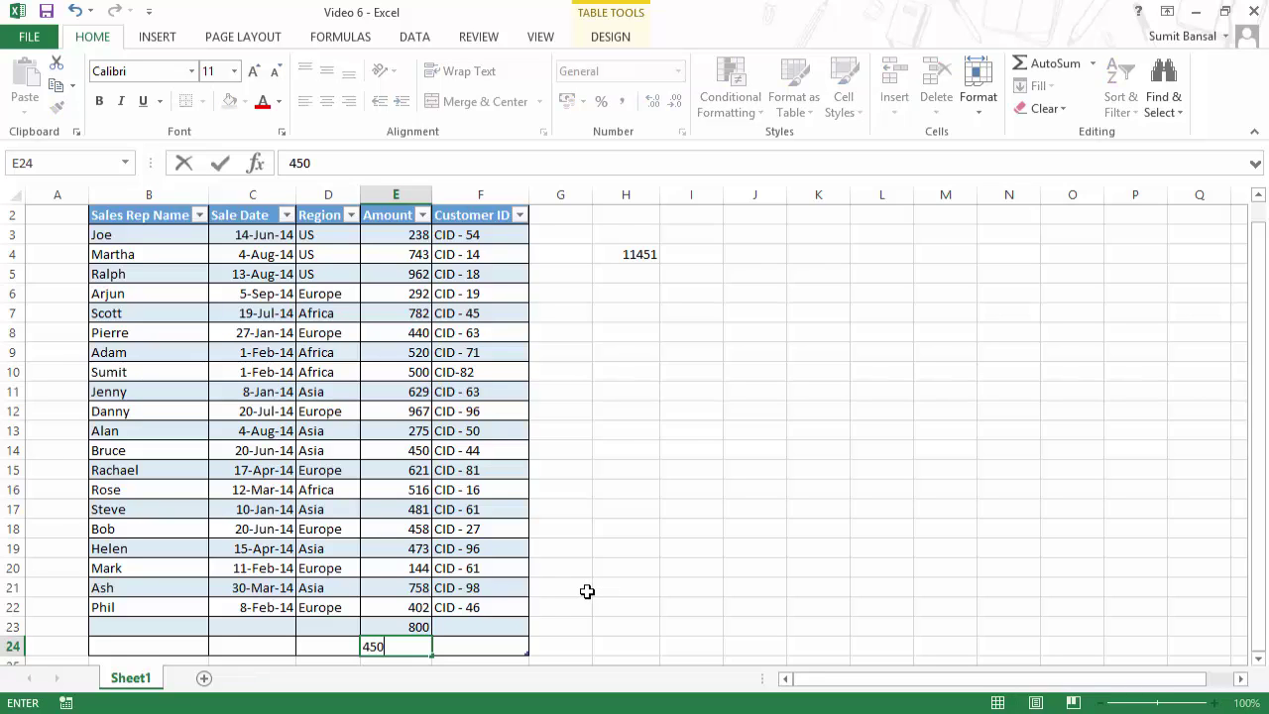
key("Return")
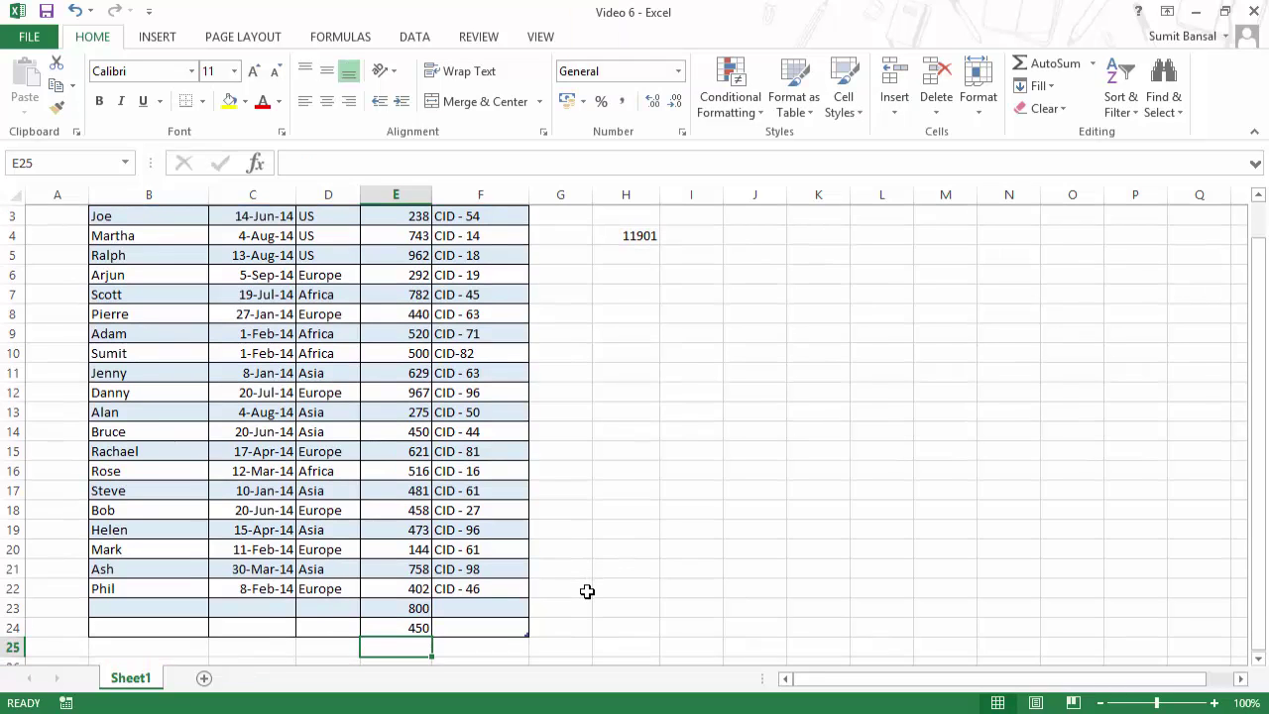
scroll(584, 579, "up", 1)
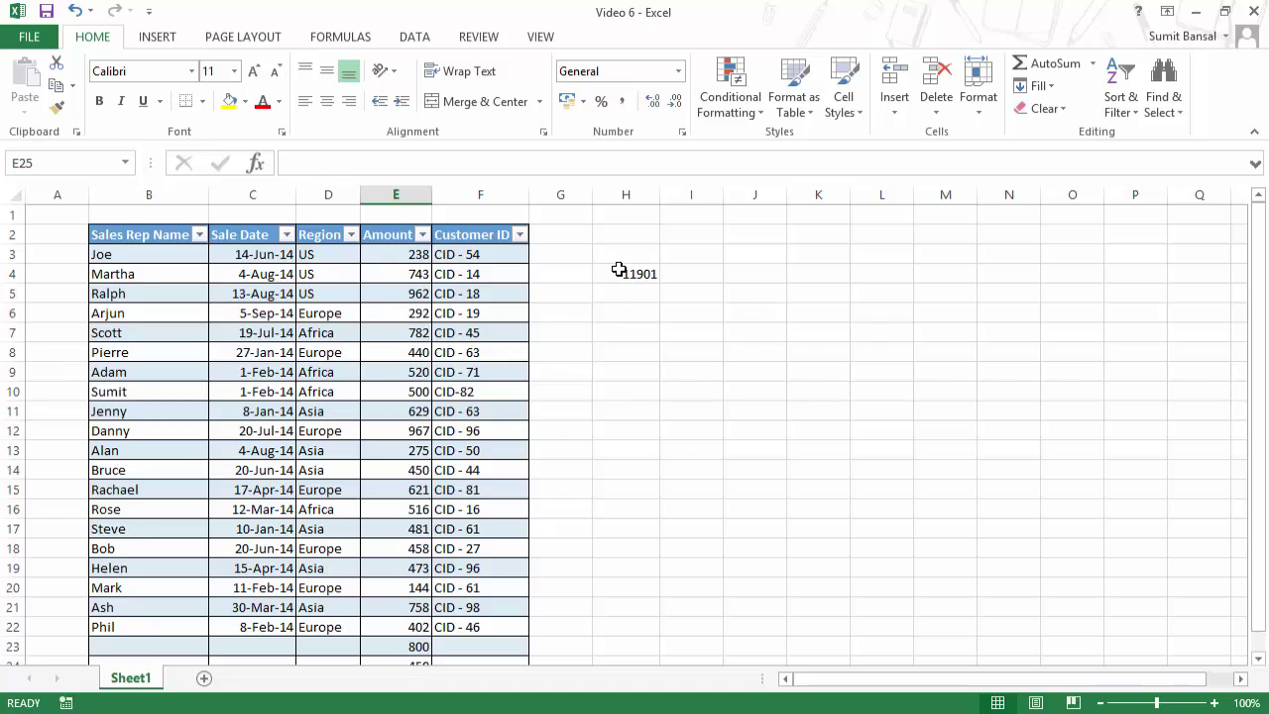
left_click(618, 272)
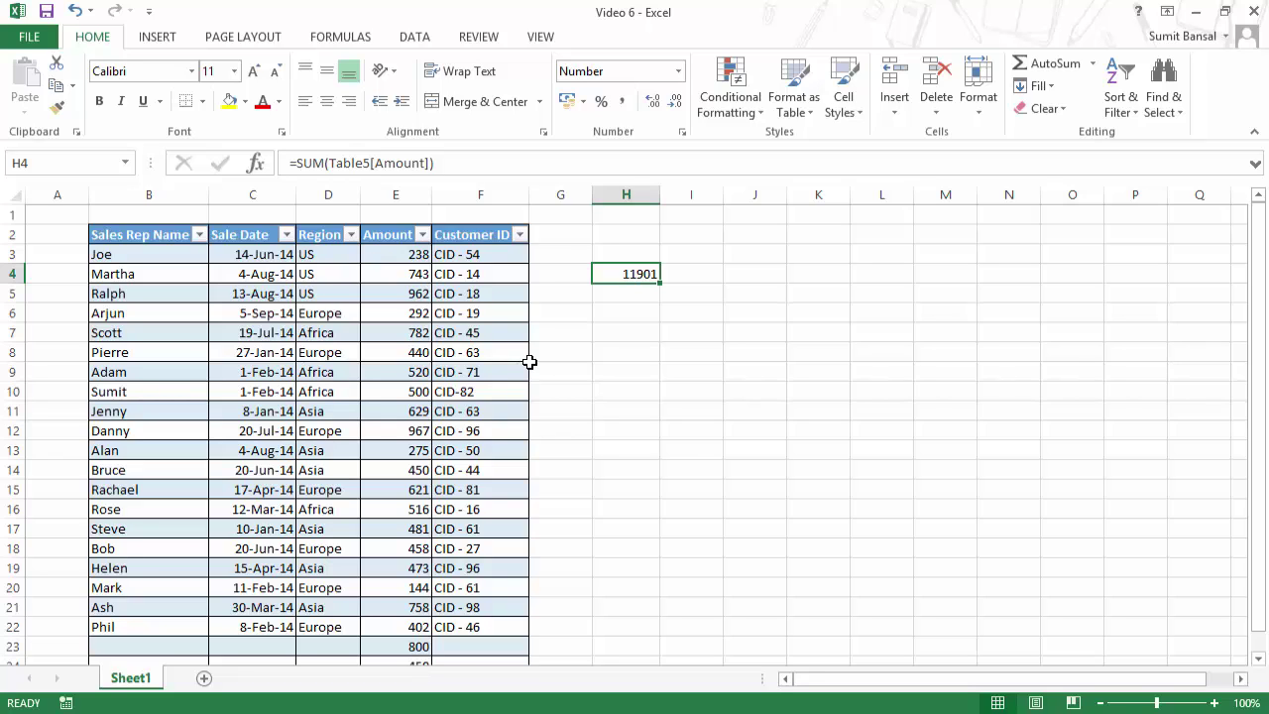
scroll(418, 260, "down", 3)
scroll(439, 298, "up", 3)
scroll(351, 439, "down", 2)
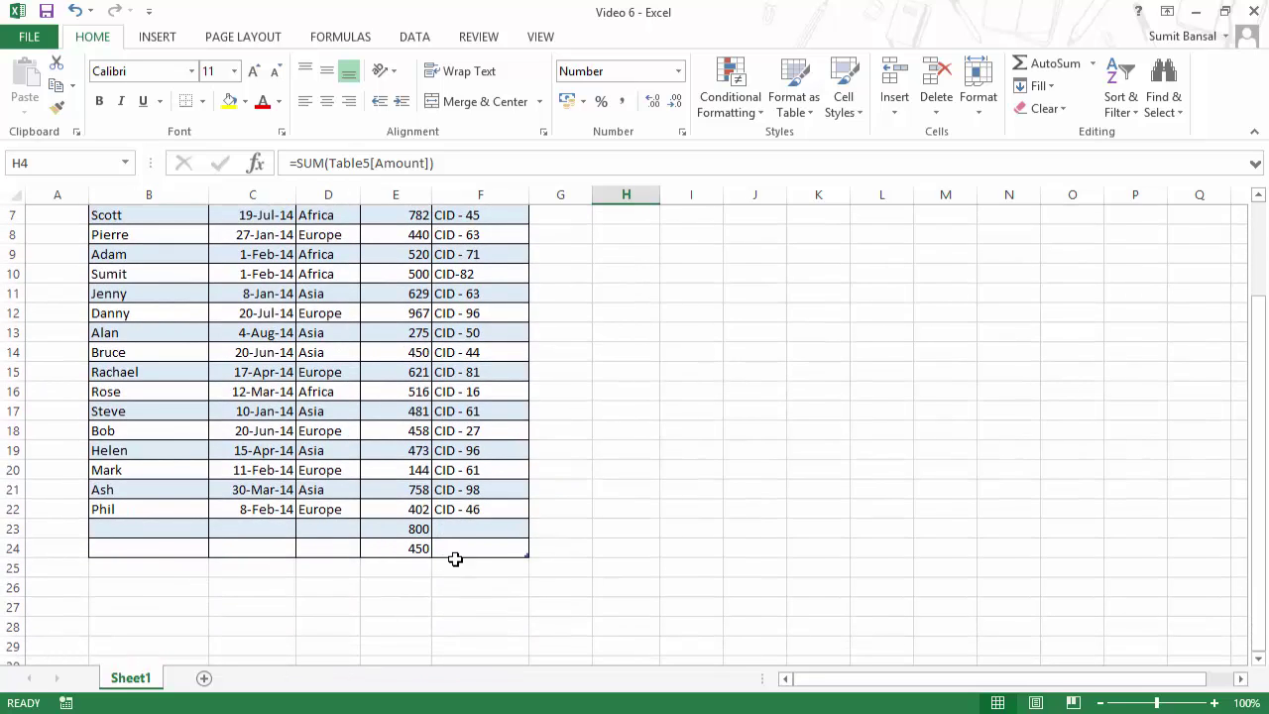
scroll(455, 559, "up", 2)
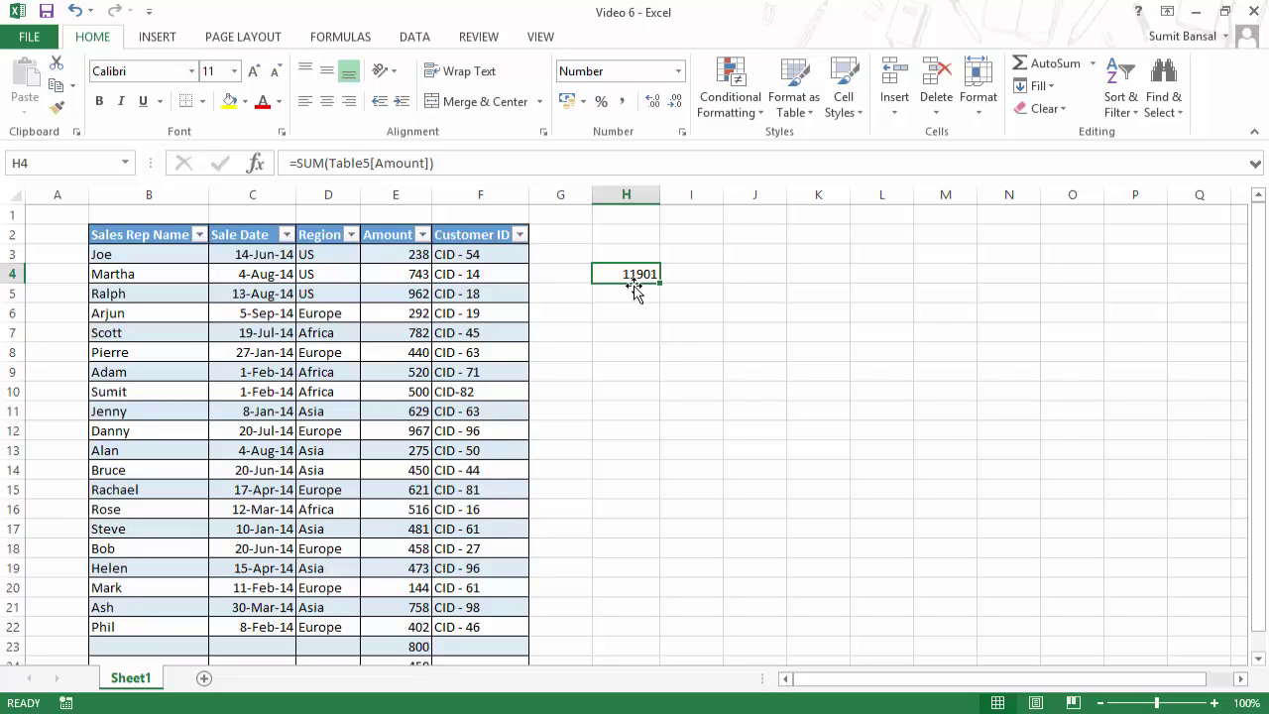
Step: Delete the H4 total and clear the 800 and 450 entries in B23:F24
key("Delete")
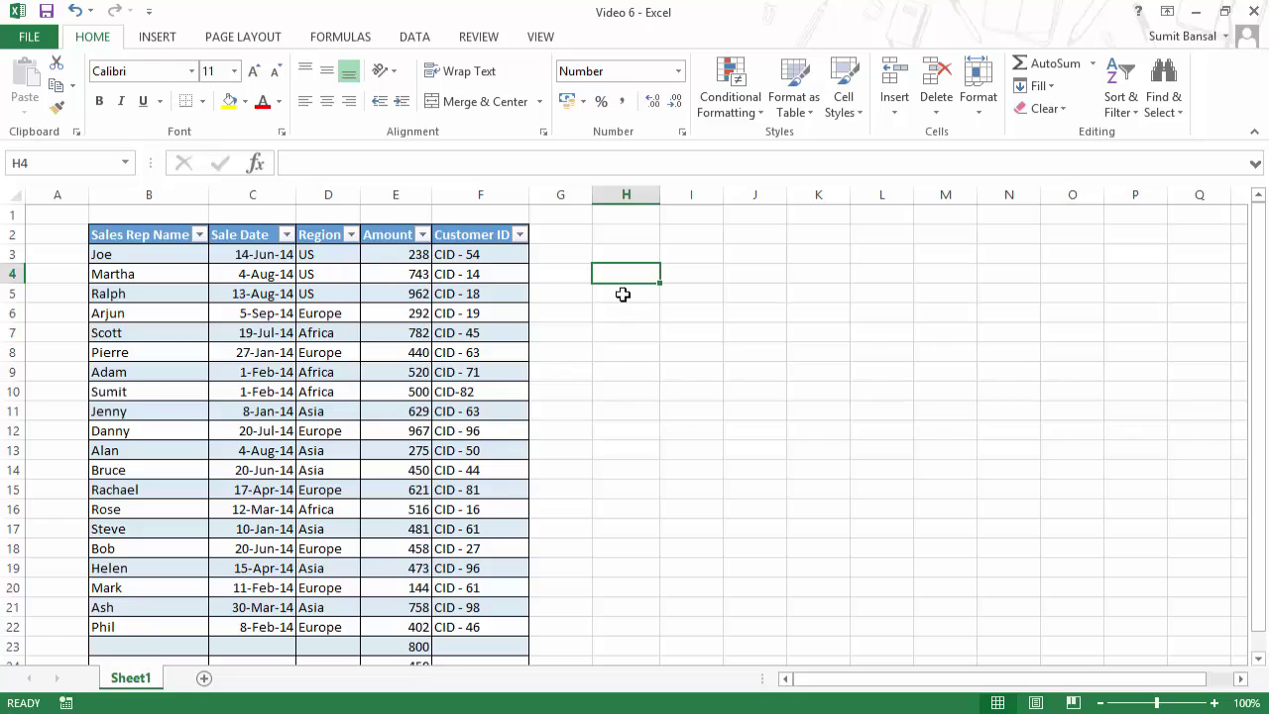
scroll(495, 376, "down", 1)
left_click_drag(167, 595, 510, 603)
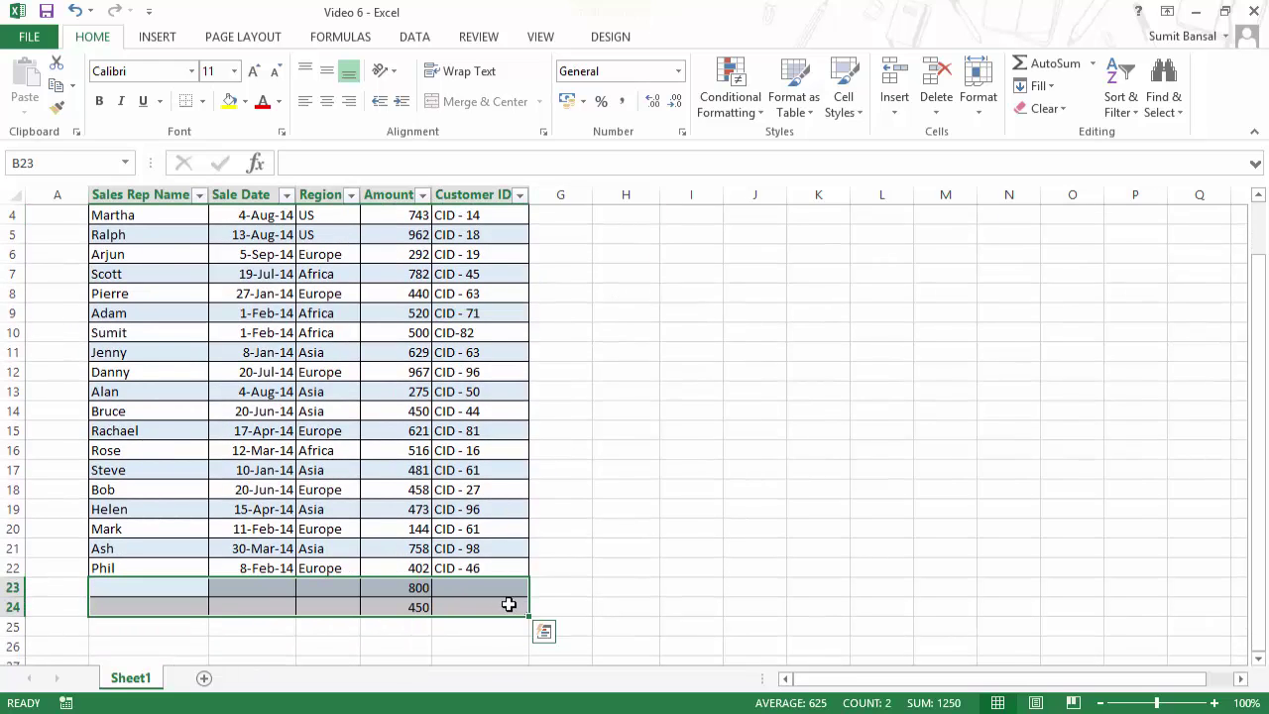
key("Delete")
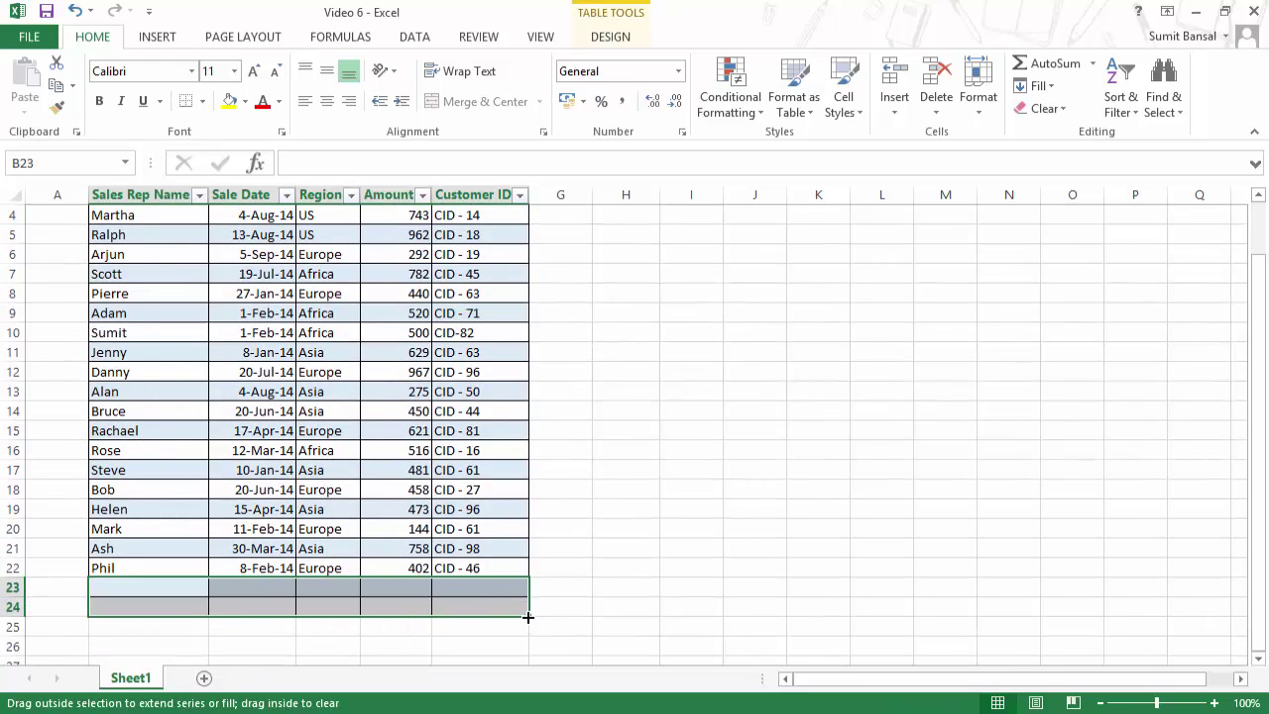
left_click(555, 605)
Step: Shrink the table back to row 22 and Clear All from rows 23–24
left_click_drag(520, 596, 496, 569)
scroll(349, 606, "up", 1)
scroll(349, 607, "down", 2)
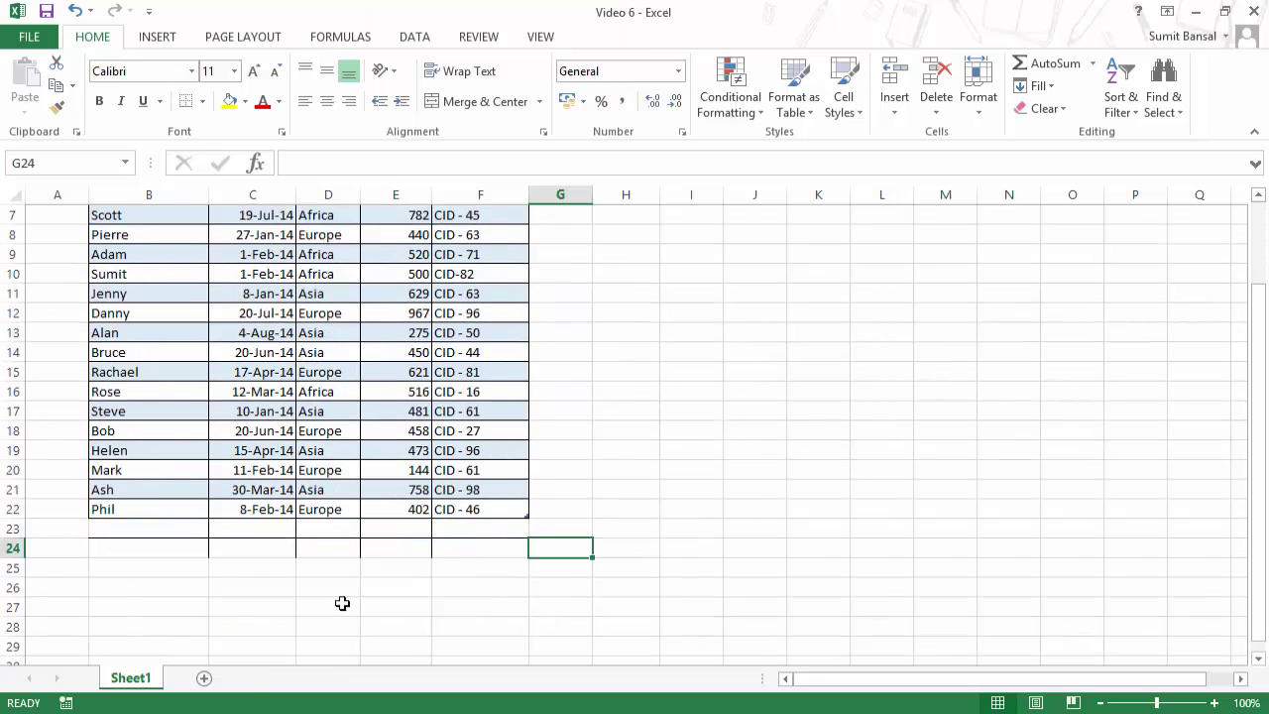
left_click_drag(178, 527, 524, 542)
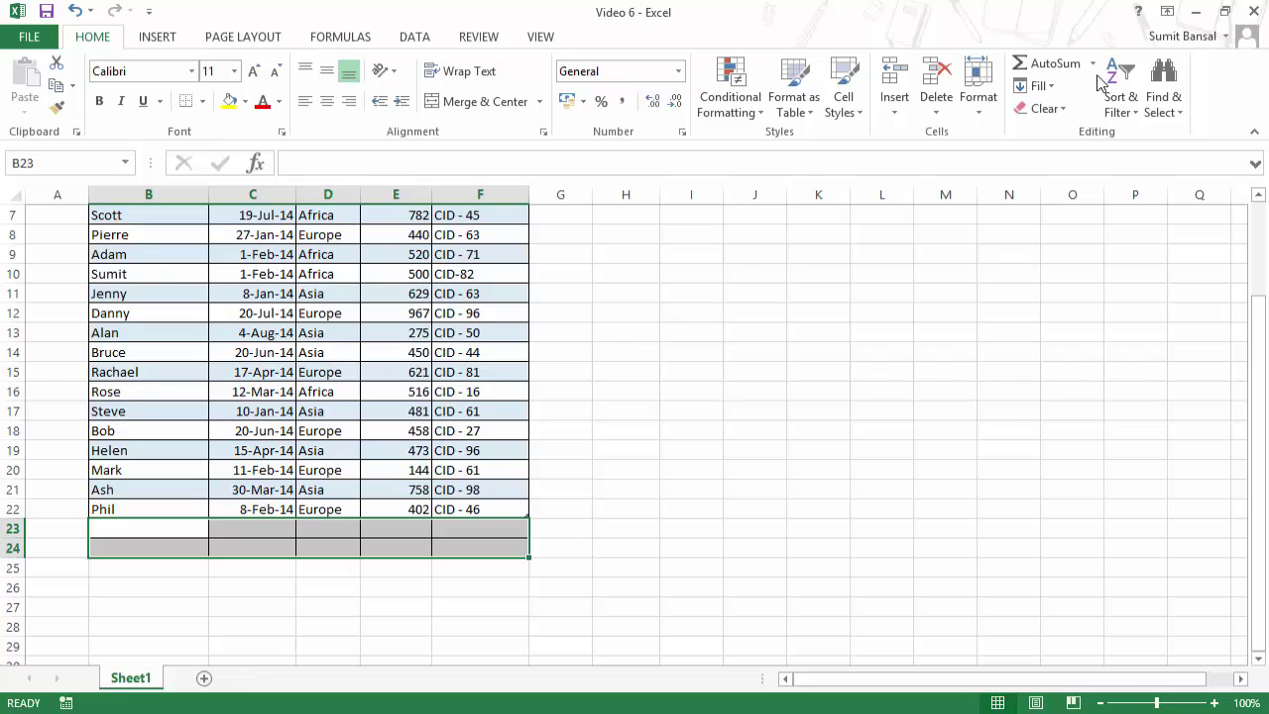
left_click(1061, 111)
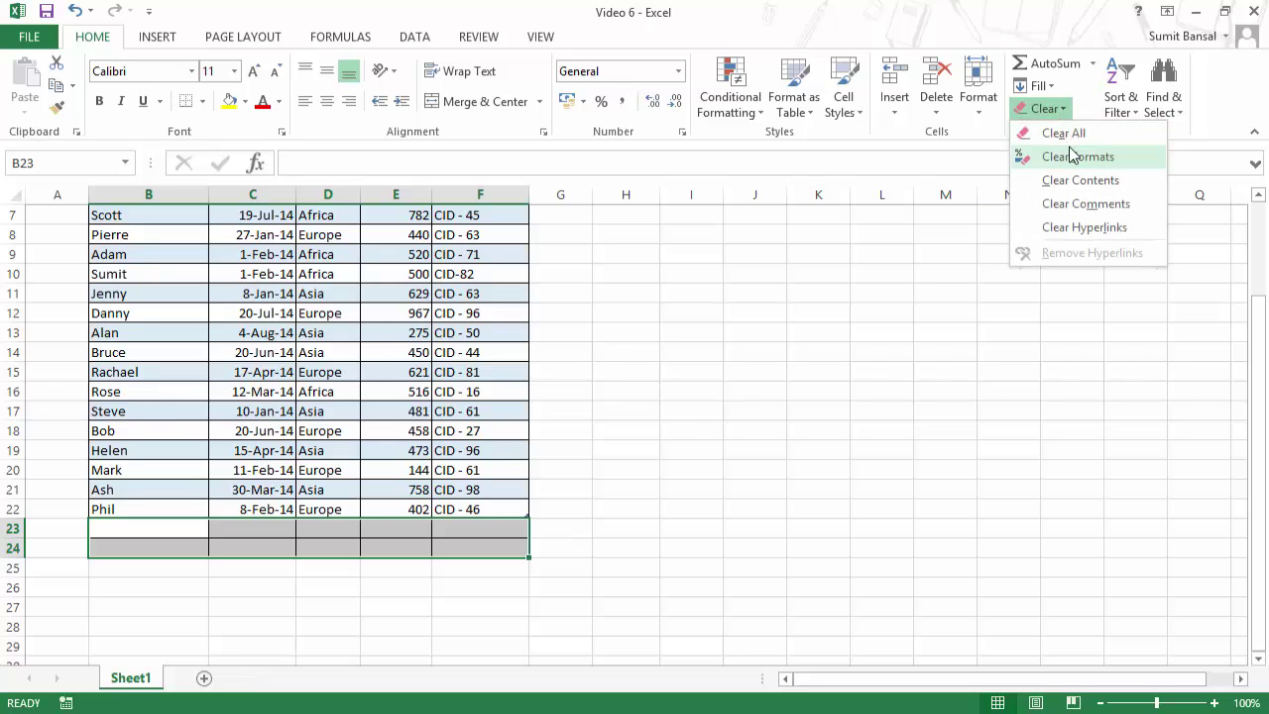
left_click(1064, 133)
scroll(595, 436, "up", 2)
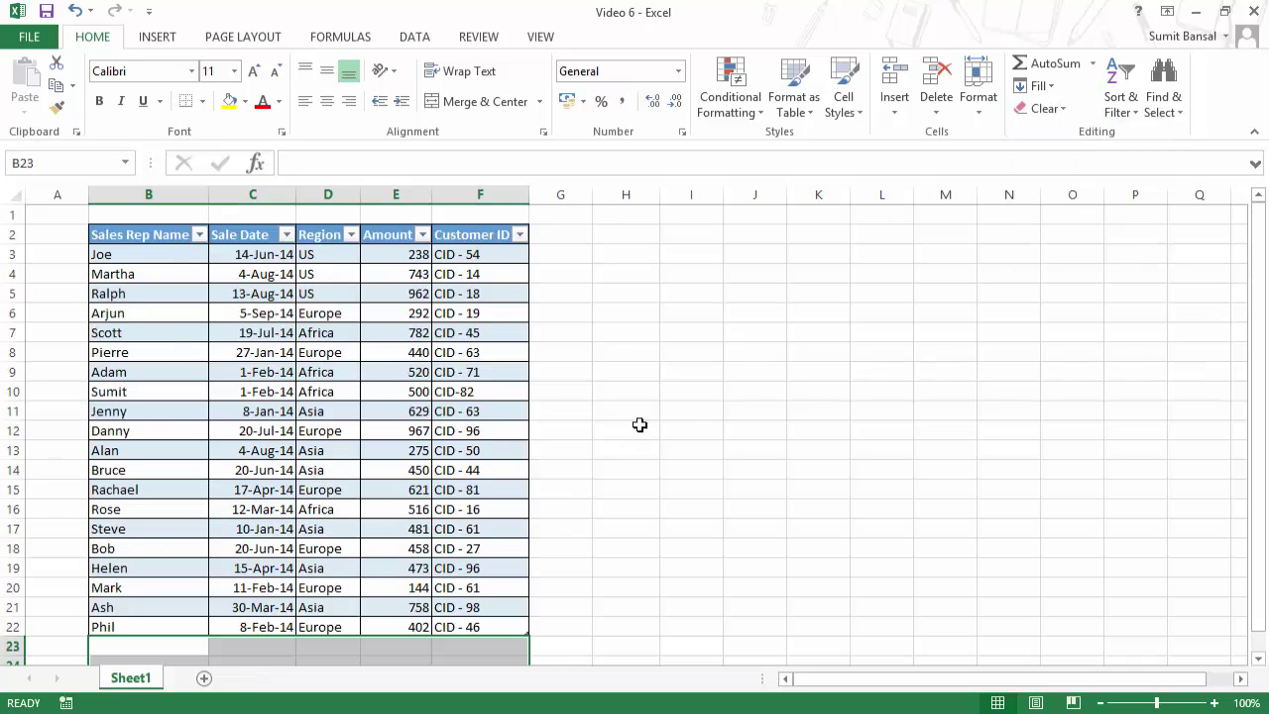
left_click(624, 428)
Step: Select a Region cell in Table5 and show the Table Tools Design options
left_click(238, 337)
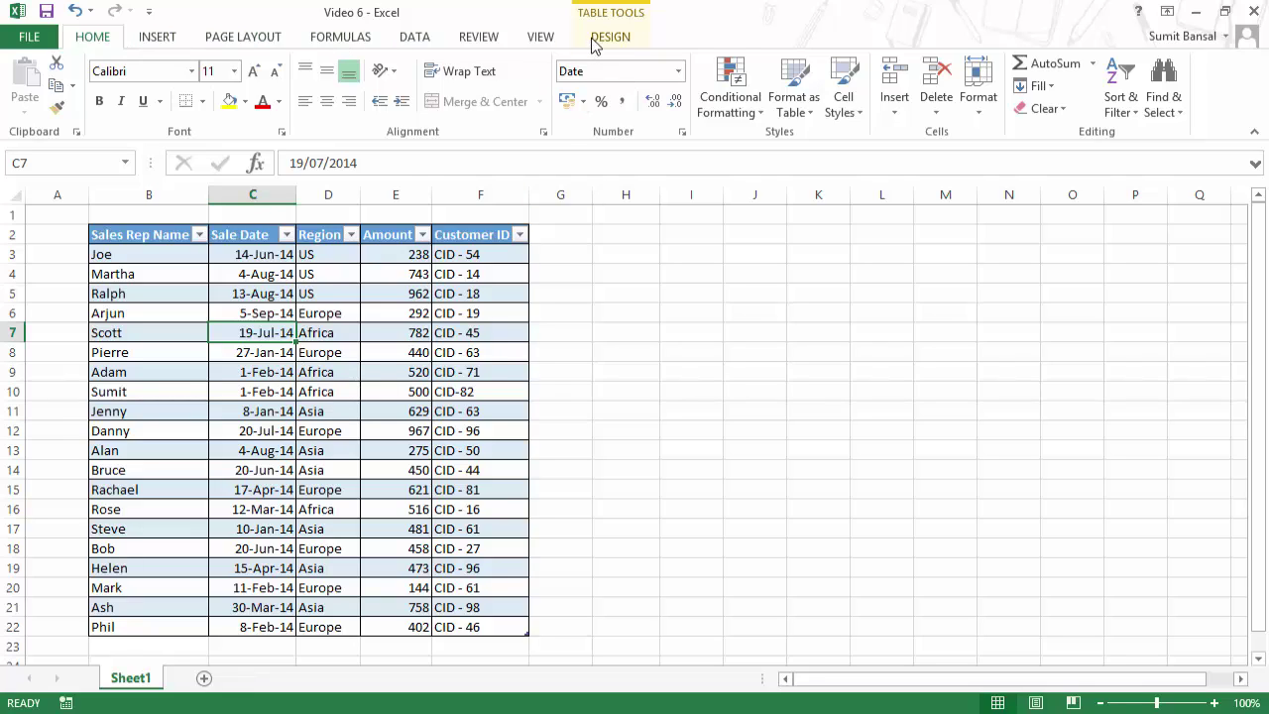
left_click(676, 354)
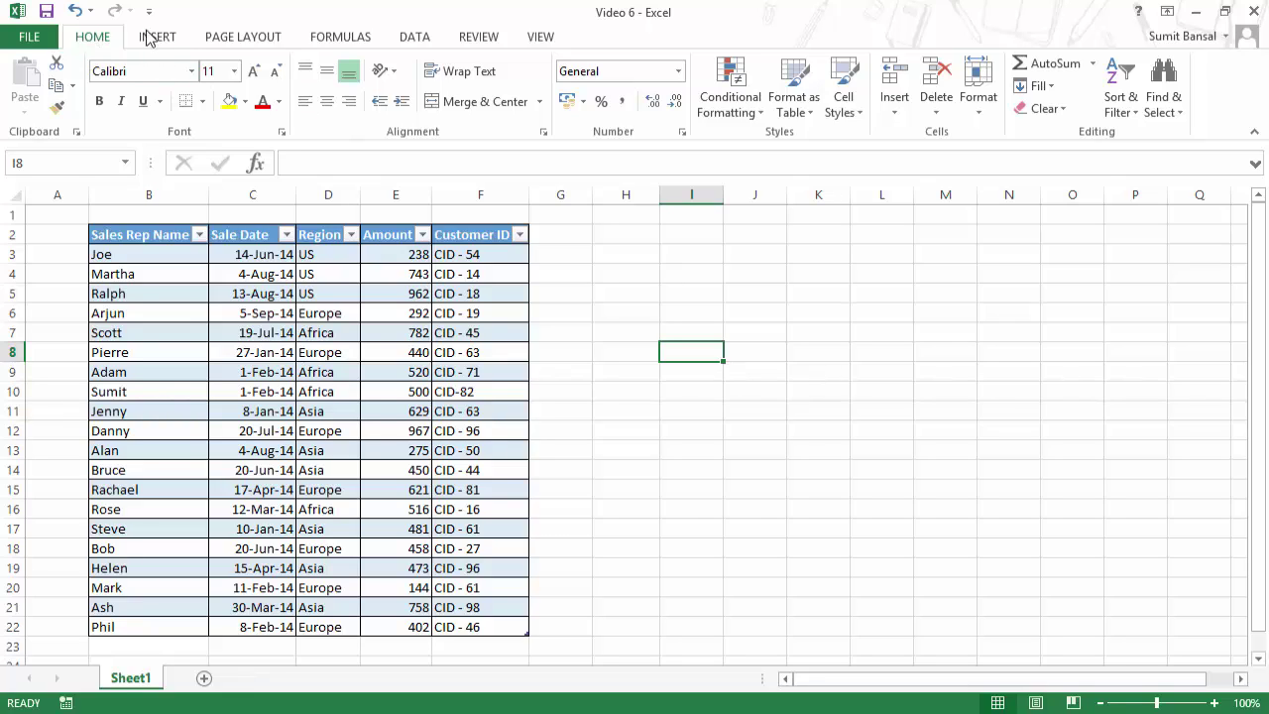
left_click(325, 353)
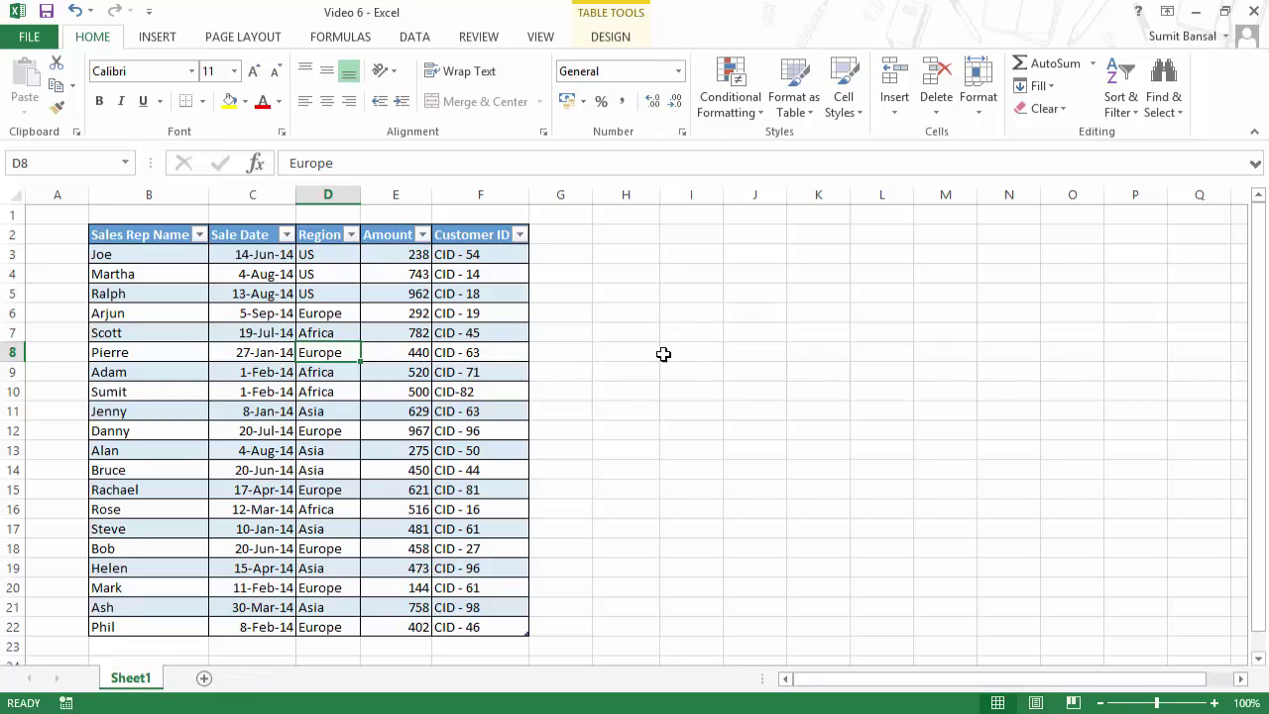
left_click(612, 40)
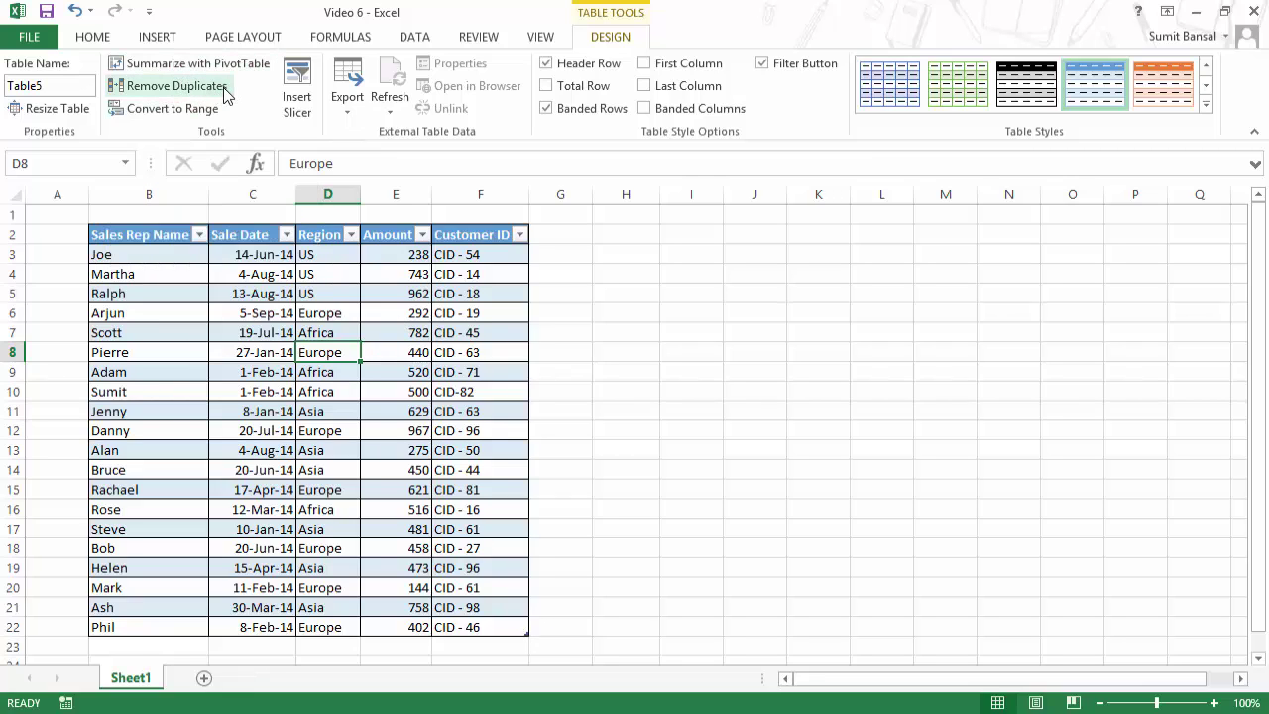
Step: Remove duplicate rows checking only the Region column, then undo to restore all 20 rows
left_click(260, 292)
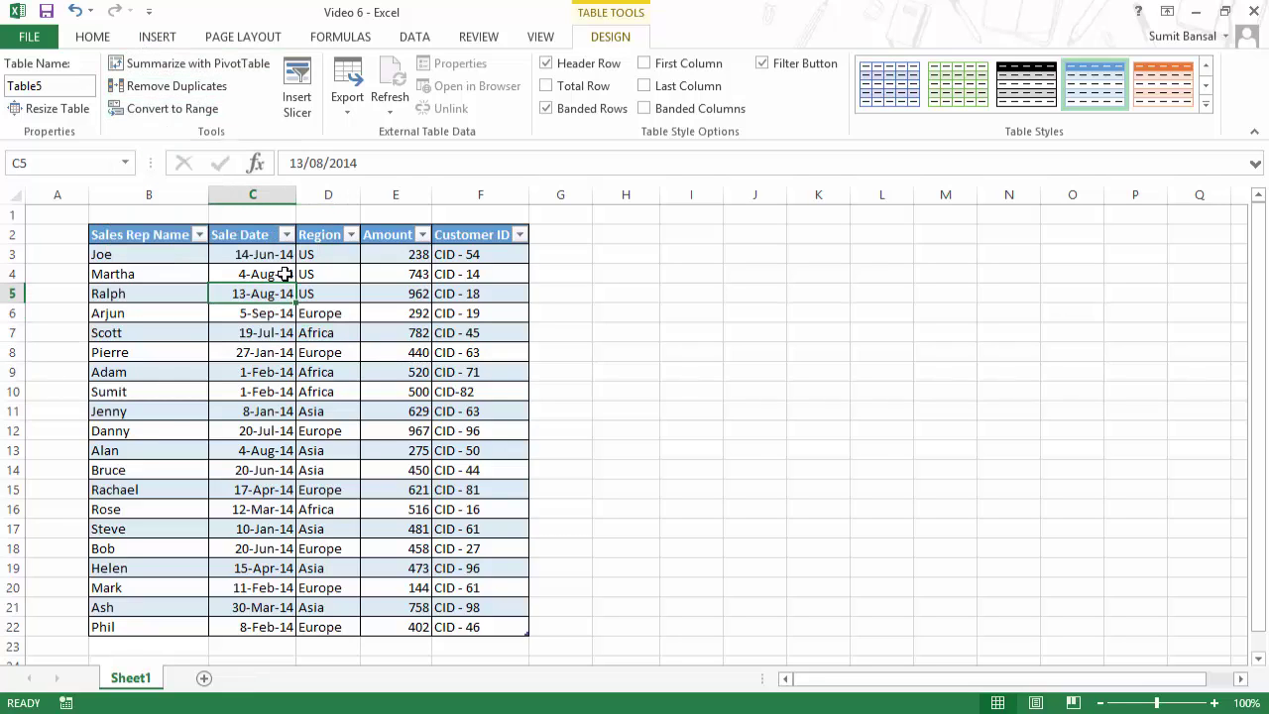
left_click_drag(148, 235, 502, 628)
left_click(163, 86)
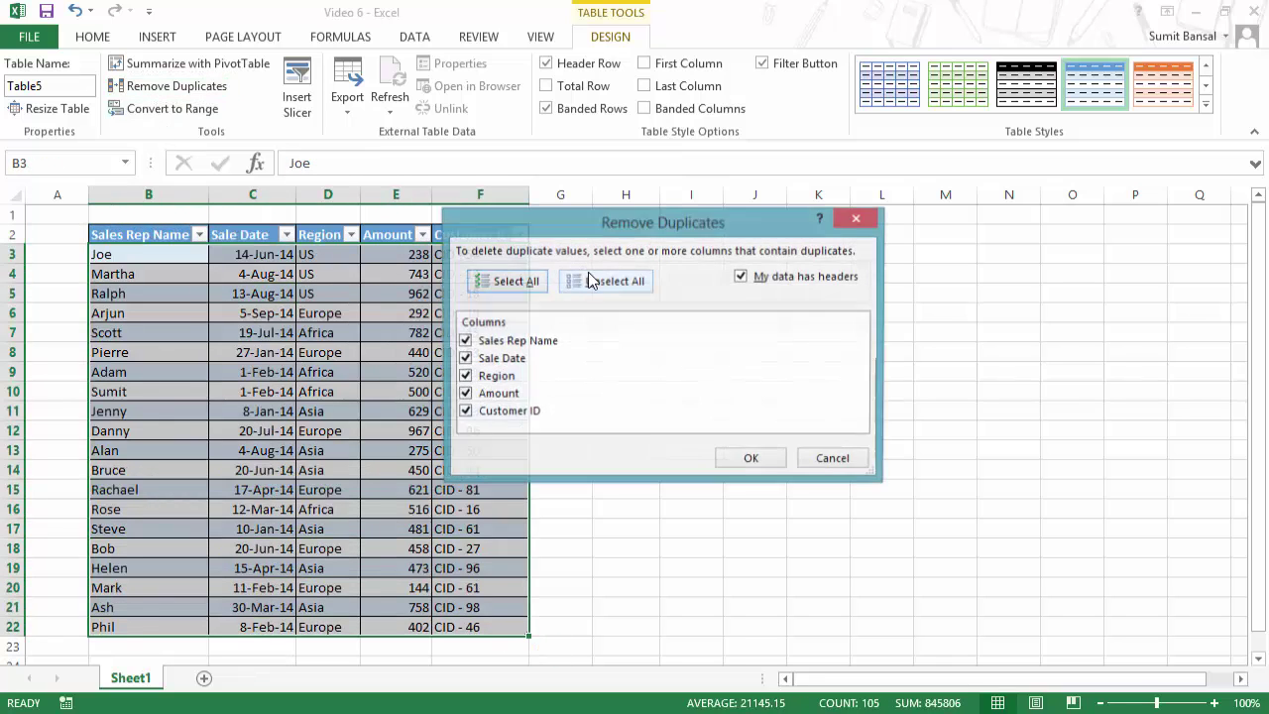
left_click(463, 340)
left_click(463, 358)
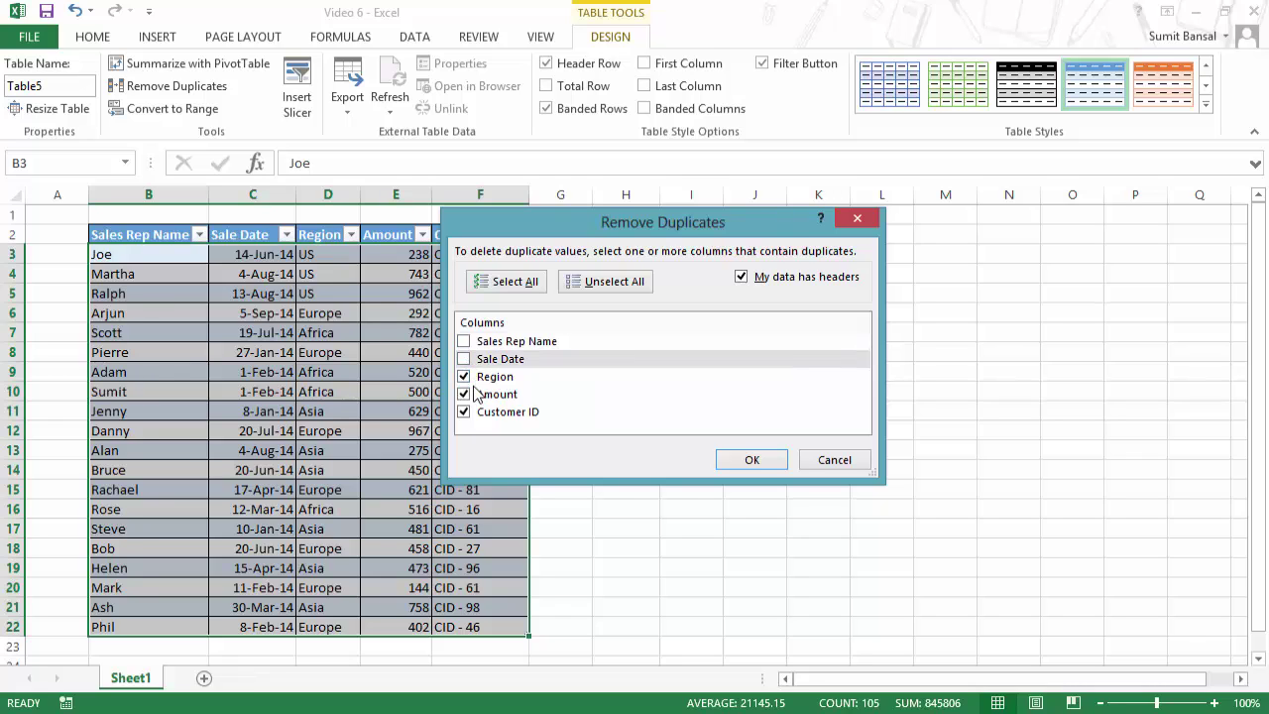
left_click(463, 394)
left_click(462, 412)
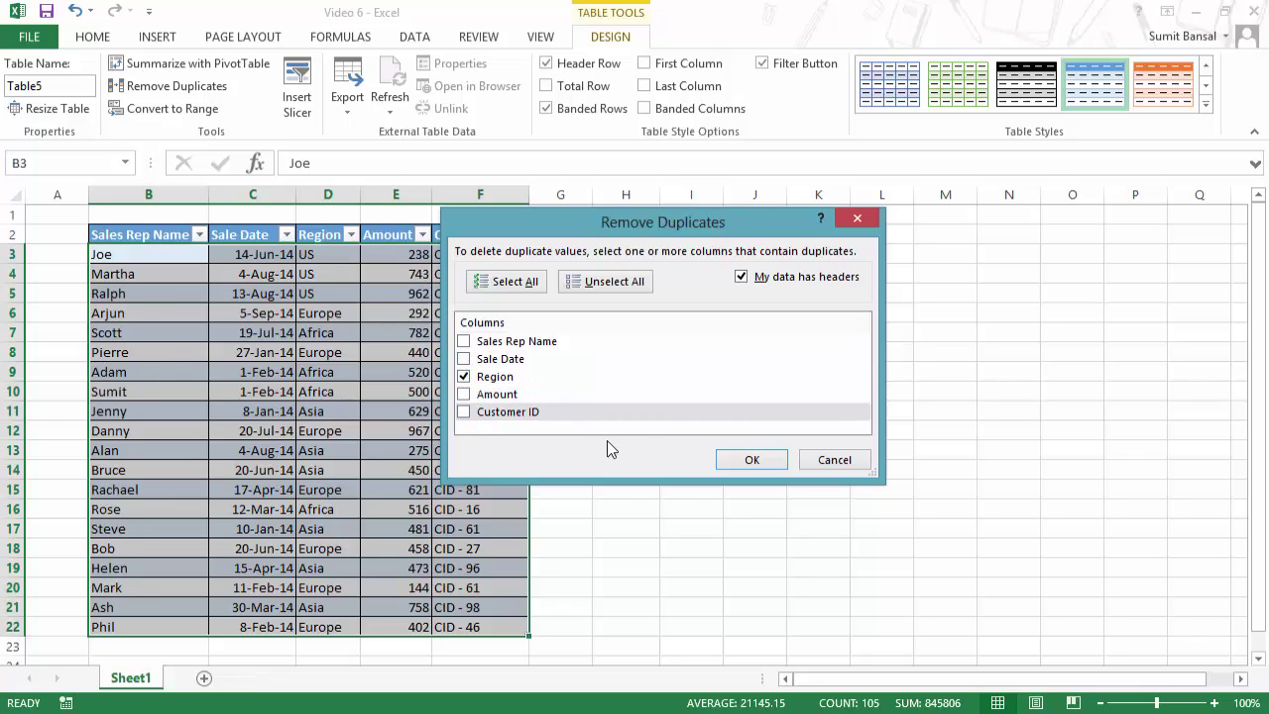
left_click(739, 463)
left_click(646, 401)
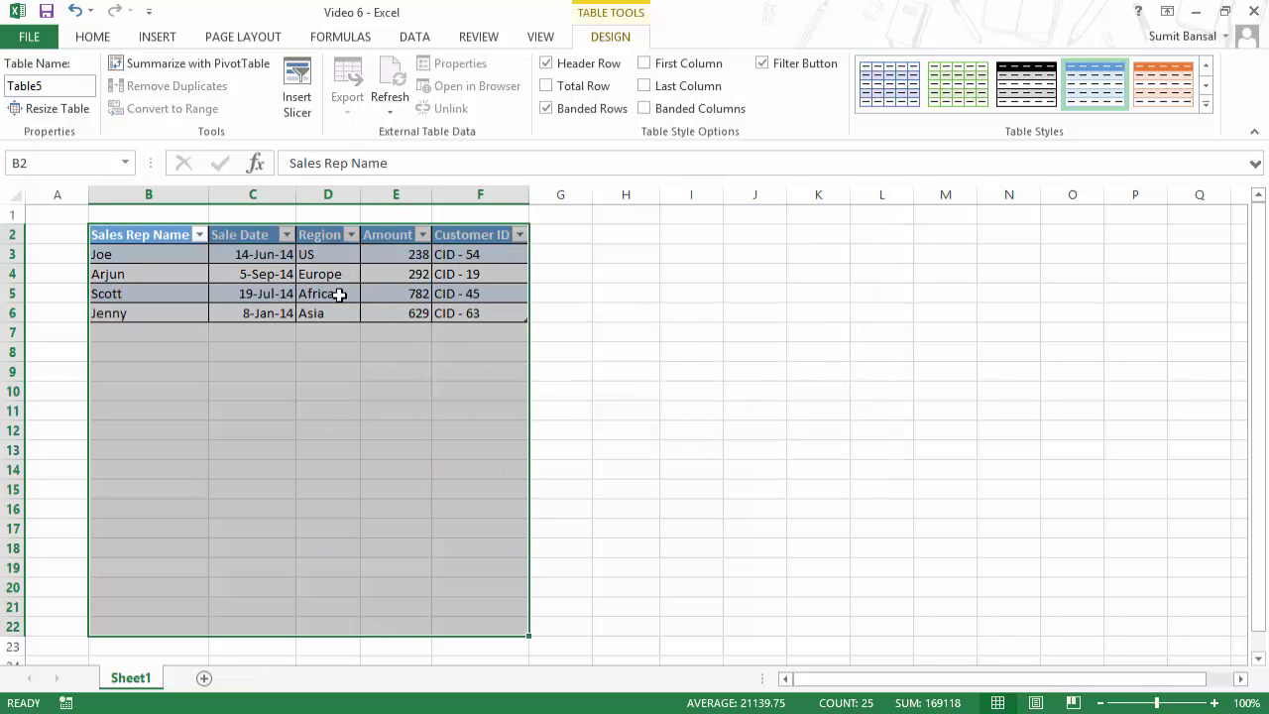
key("ctrl+z")
Step: Convert Table5 in B2:F22 to a normal range, confirming with Yes
left_click(331, 368)
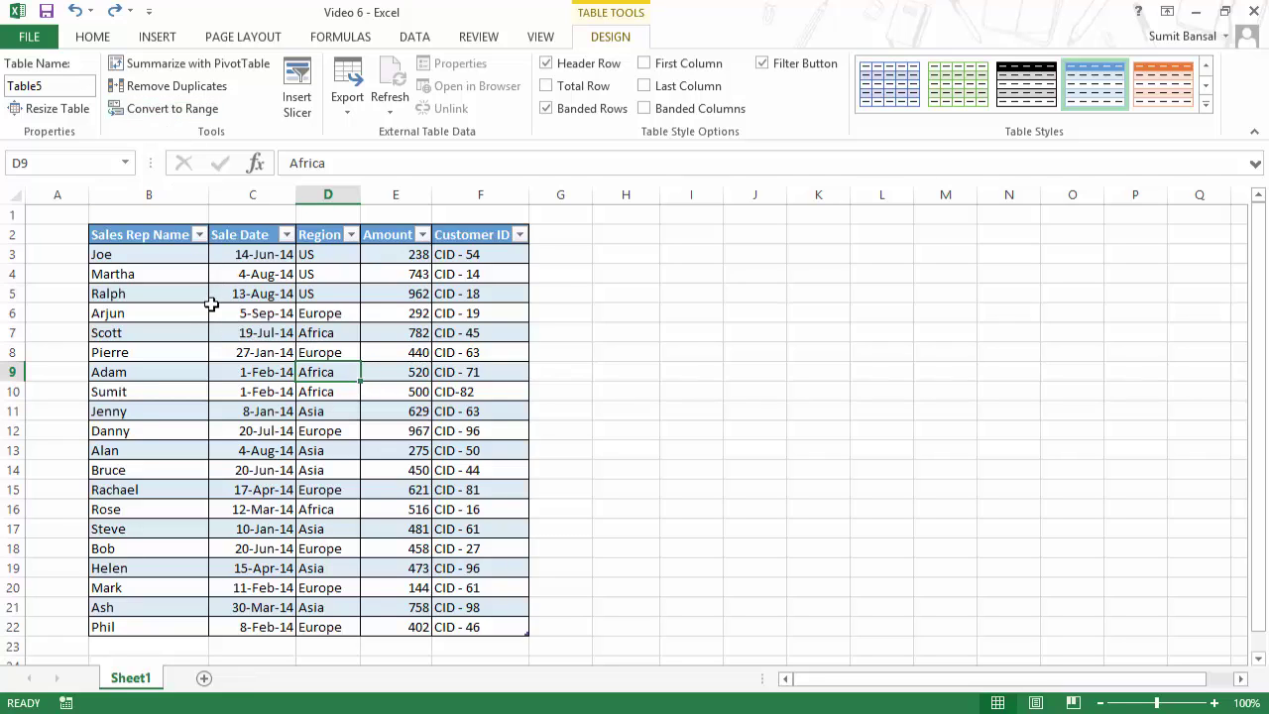
left_click(264, 333)
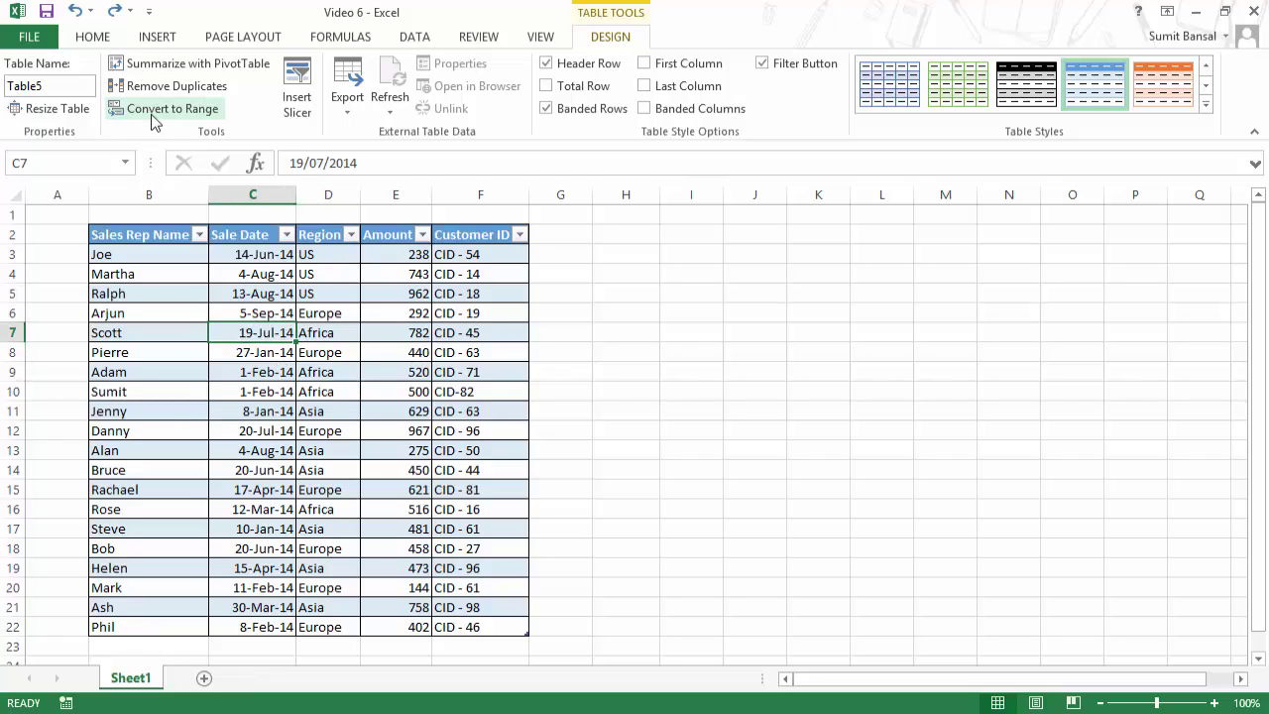
right_click(264, 337)
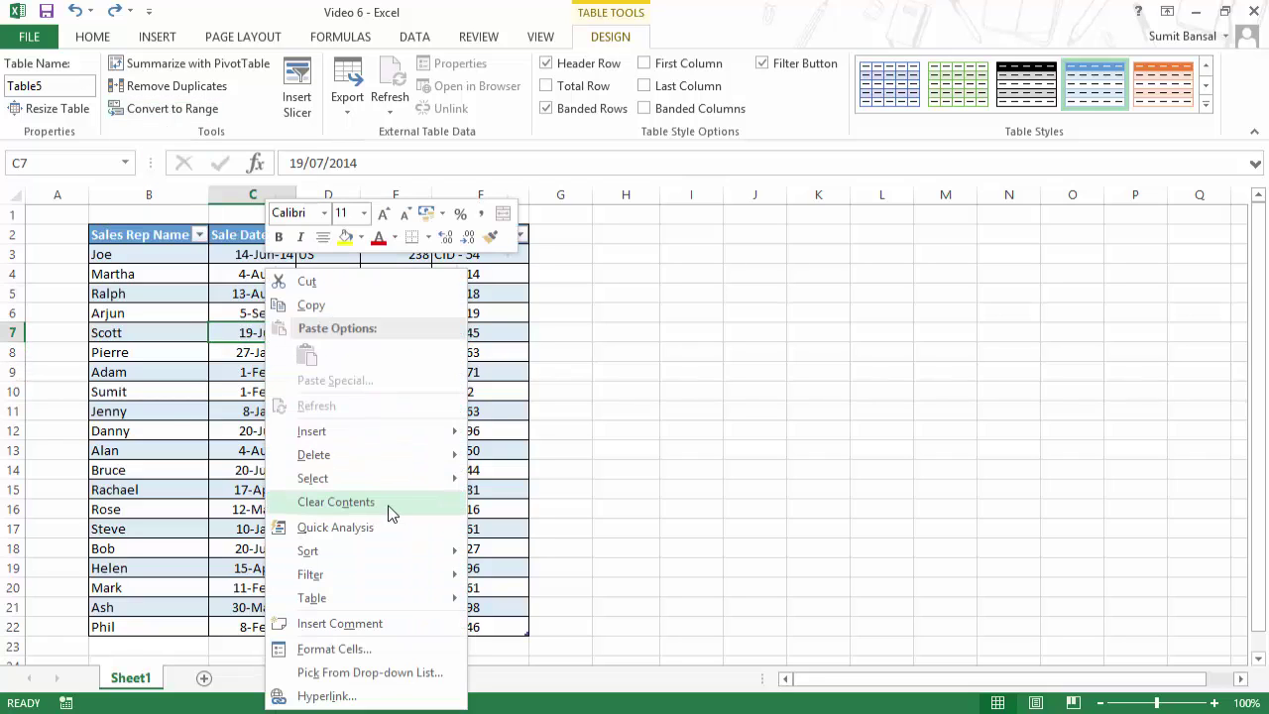
mouse_move(411, 607)
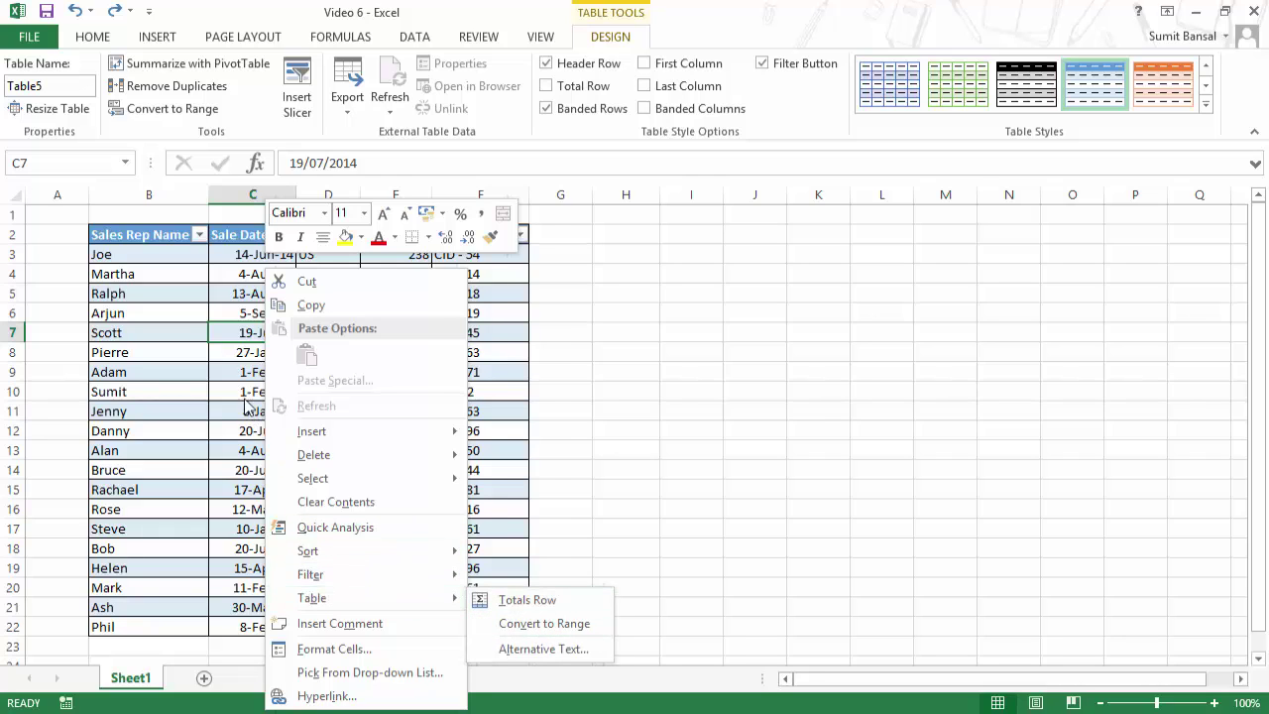
left_click(236, 332)
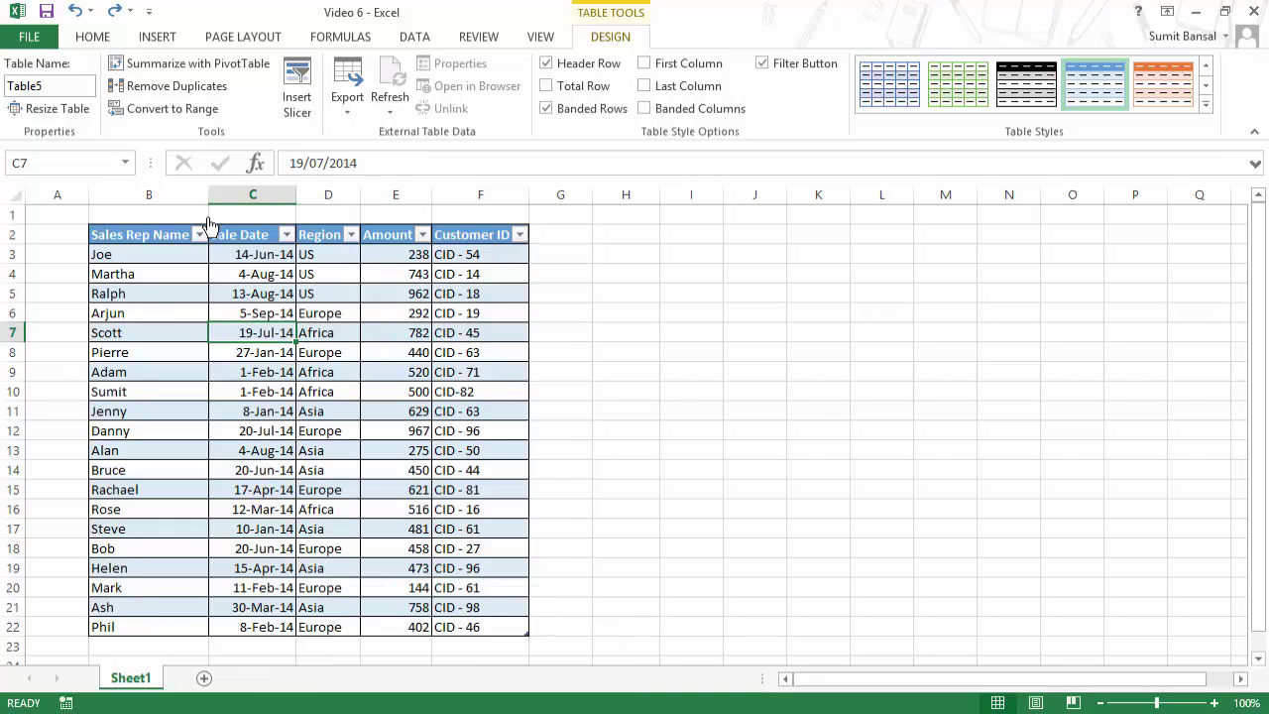
left_click(164, 109)
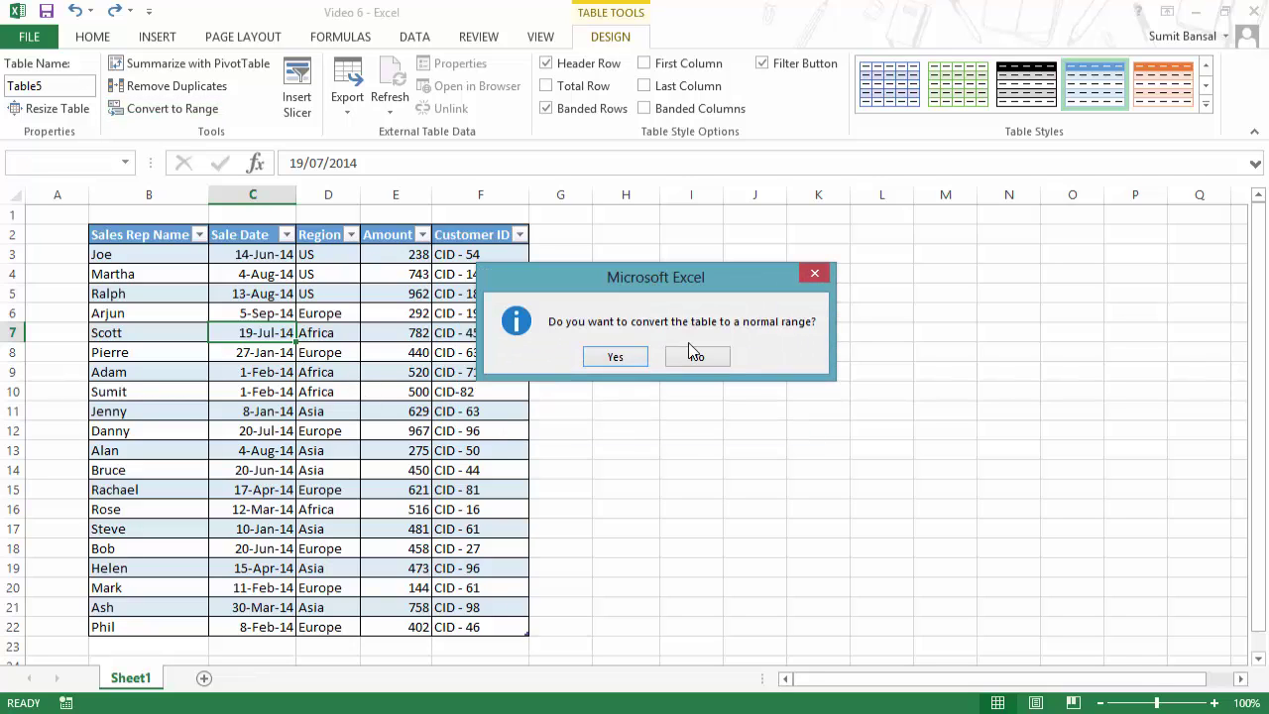
left_click(615, 356)
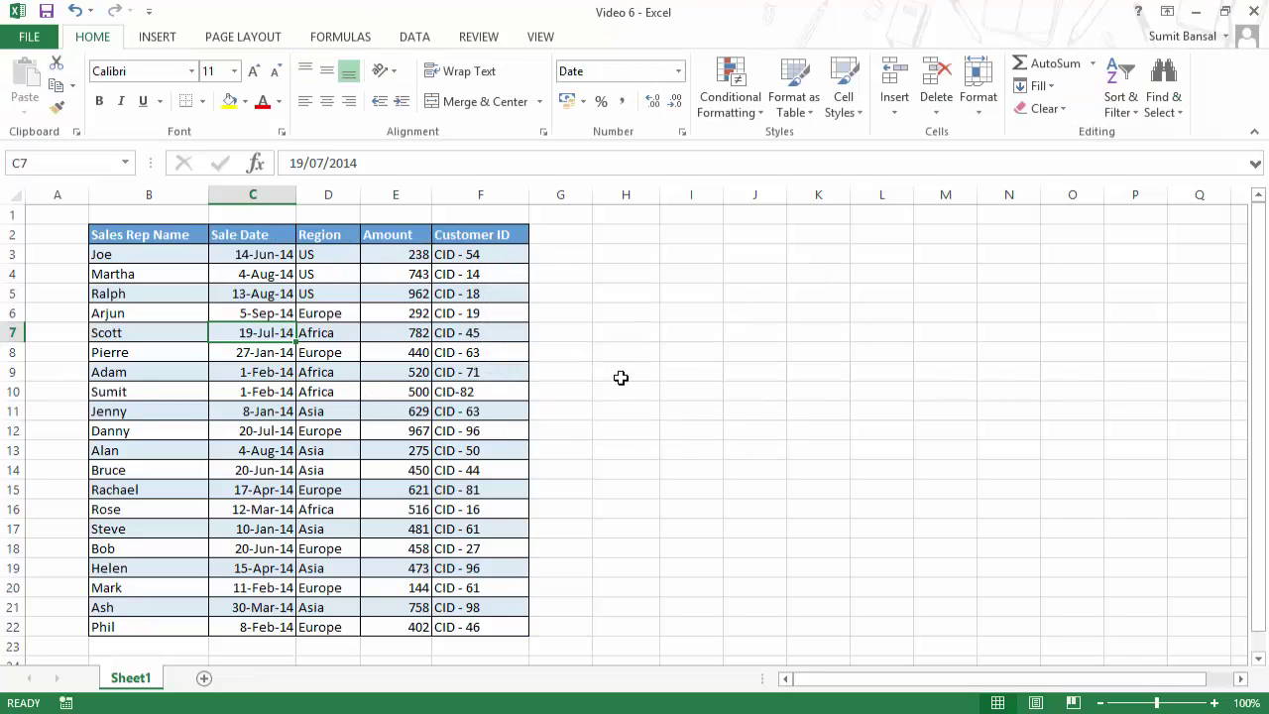
Step: Undo Convert to Range so B2:F22 is Table5 again with header filter buttons
left_click_drag(188, 232, 439, 526)
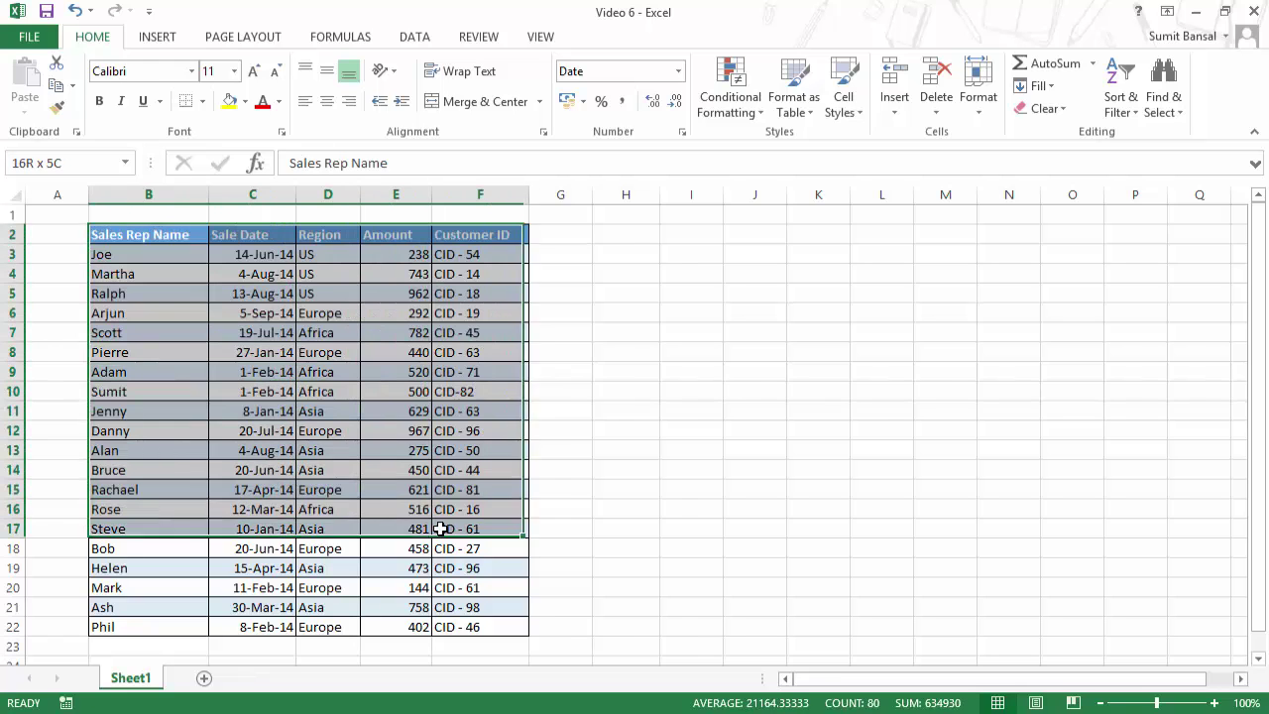
left_click(328, 337)
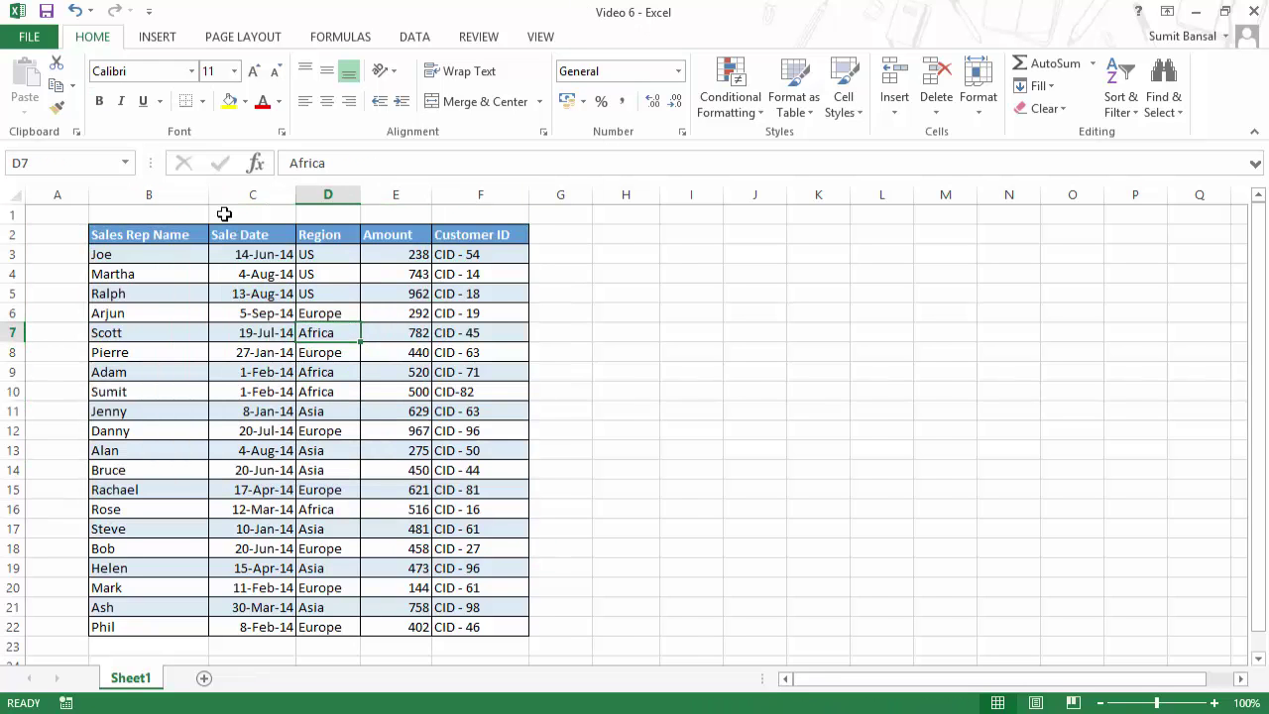
left_click(127, 236)
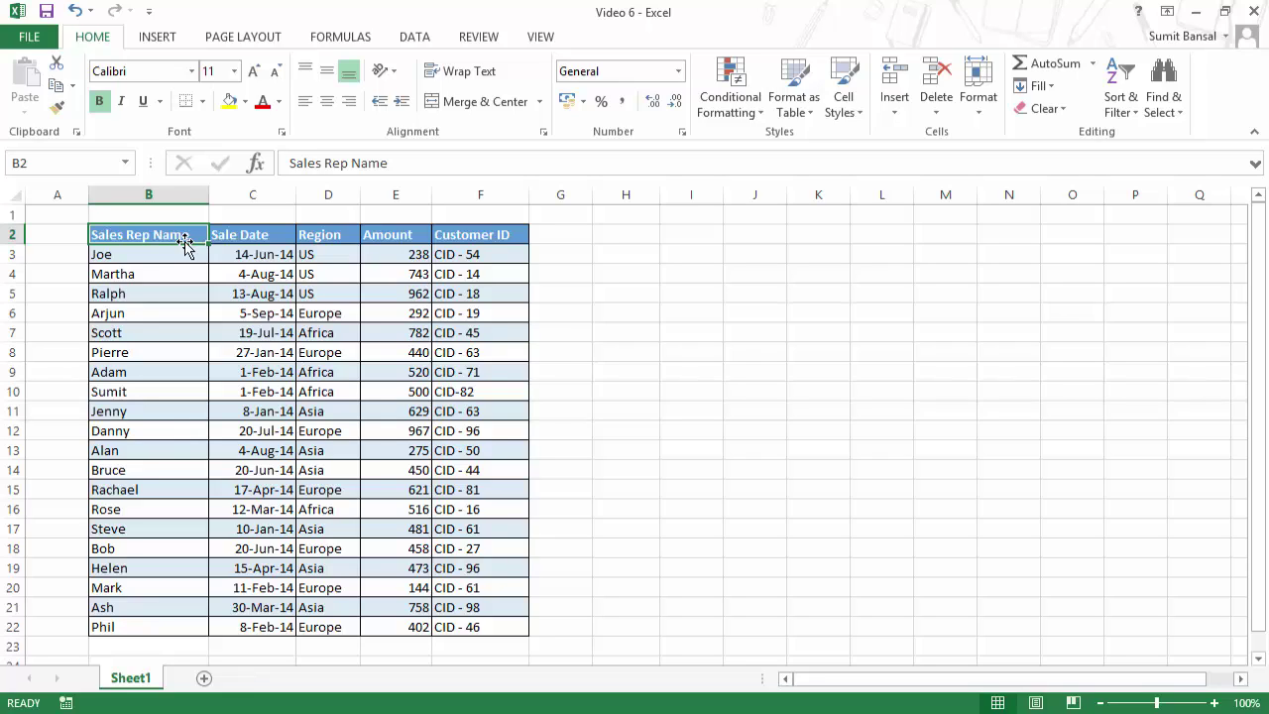
key("ctrl+z")
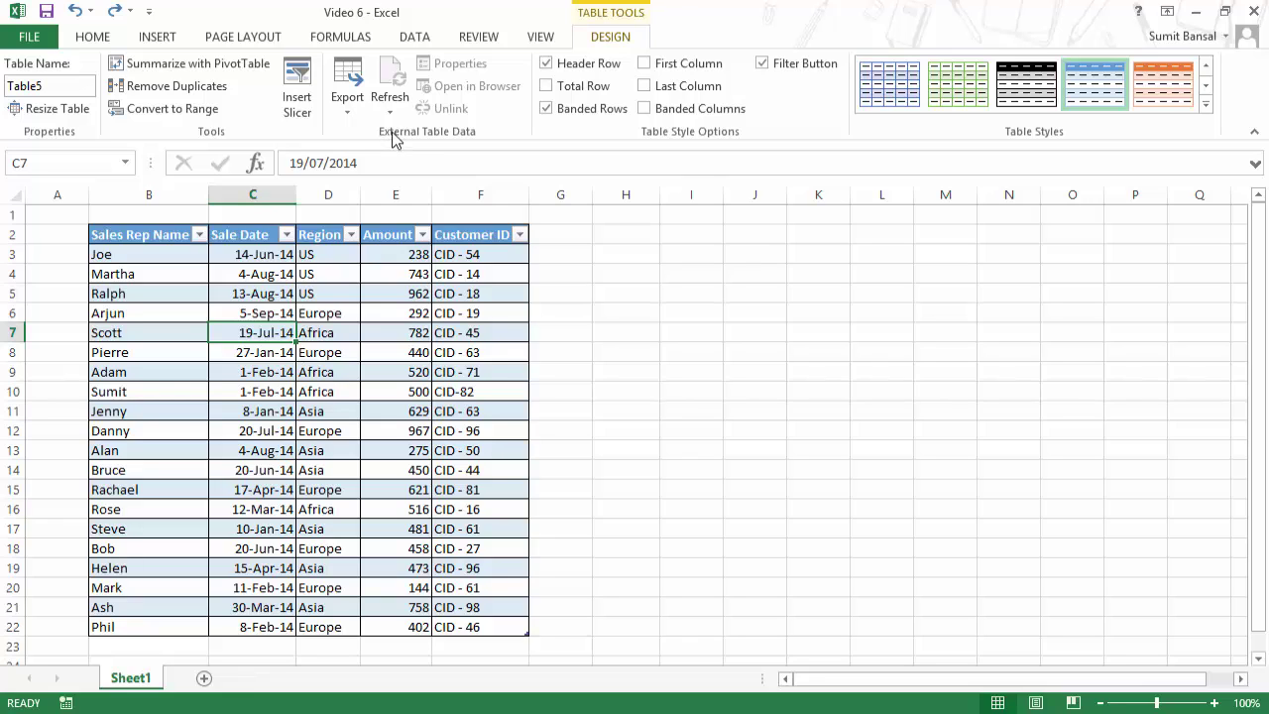
left_click(347, 99)
left_click(347, 99)
left_click(347, 99)
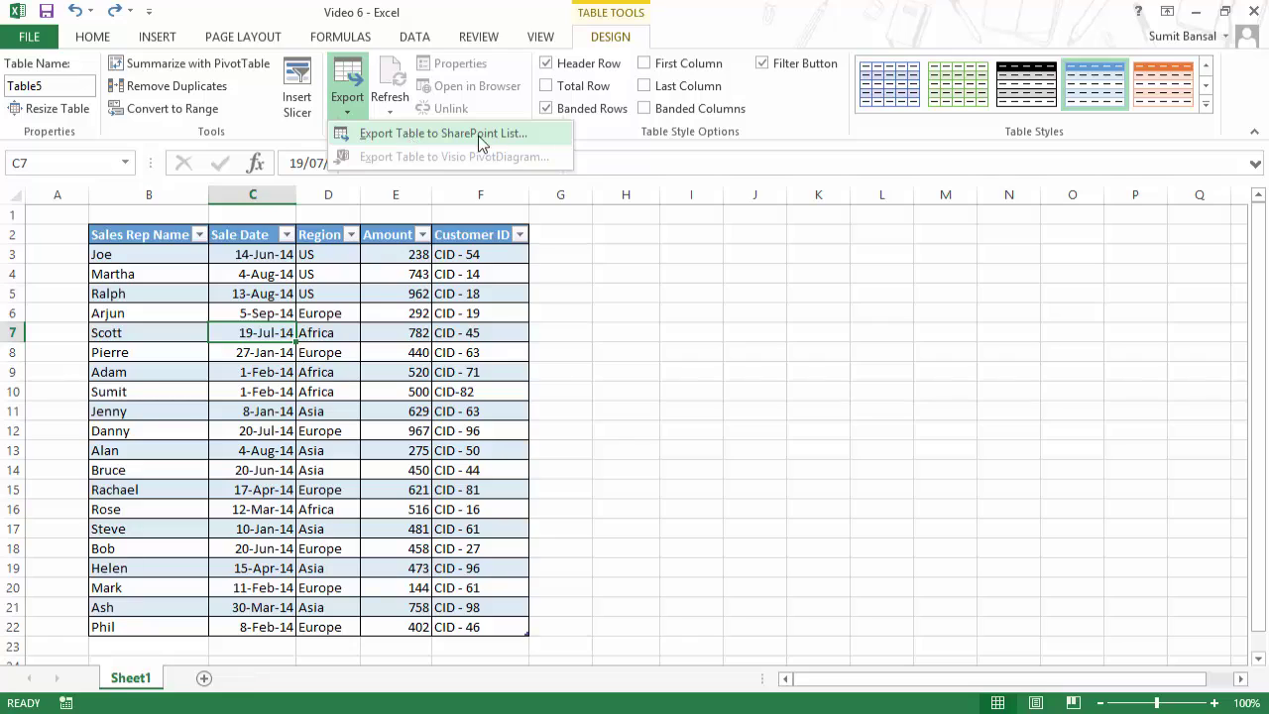
left_click(400, 137)
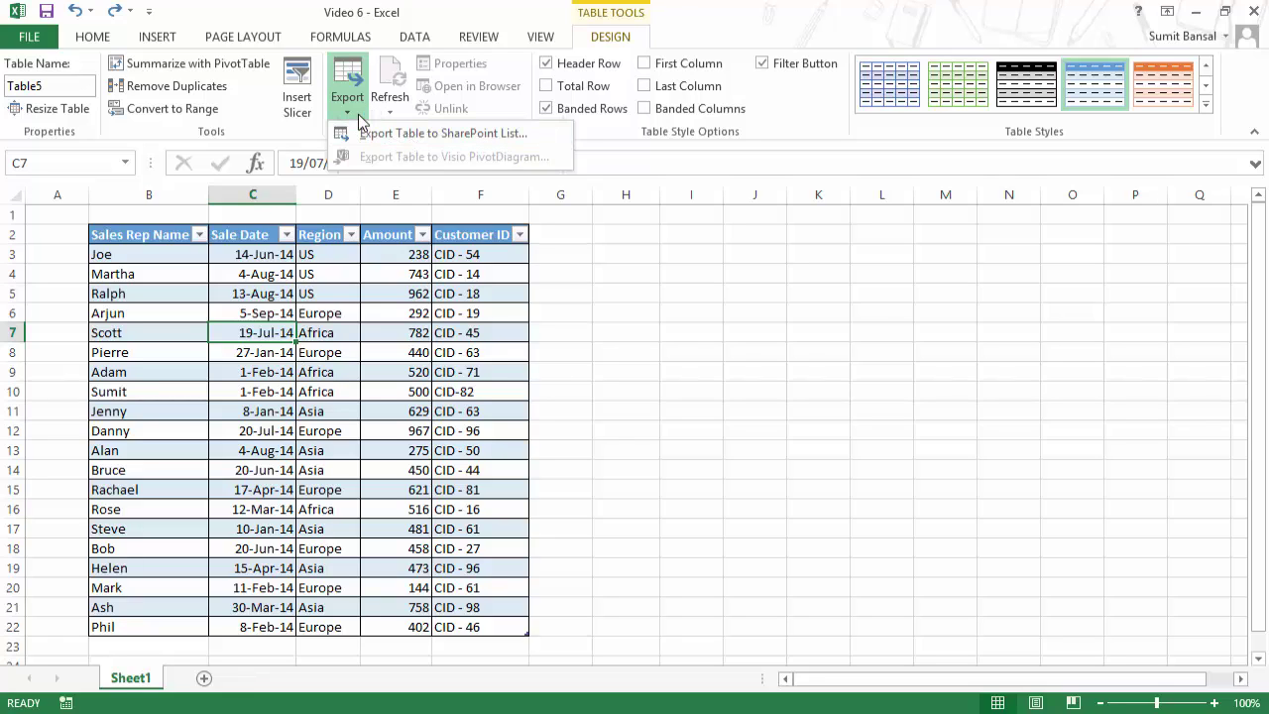
left_click(358, 114)
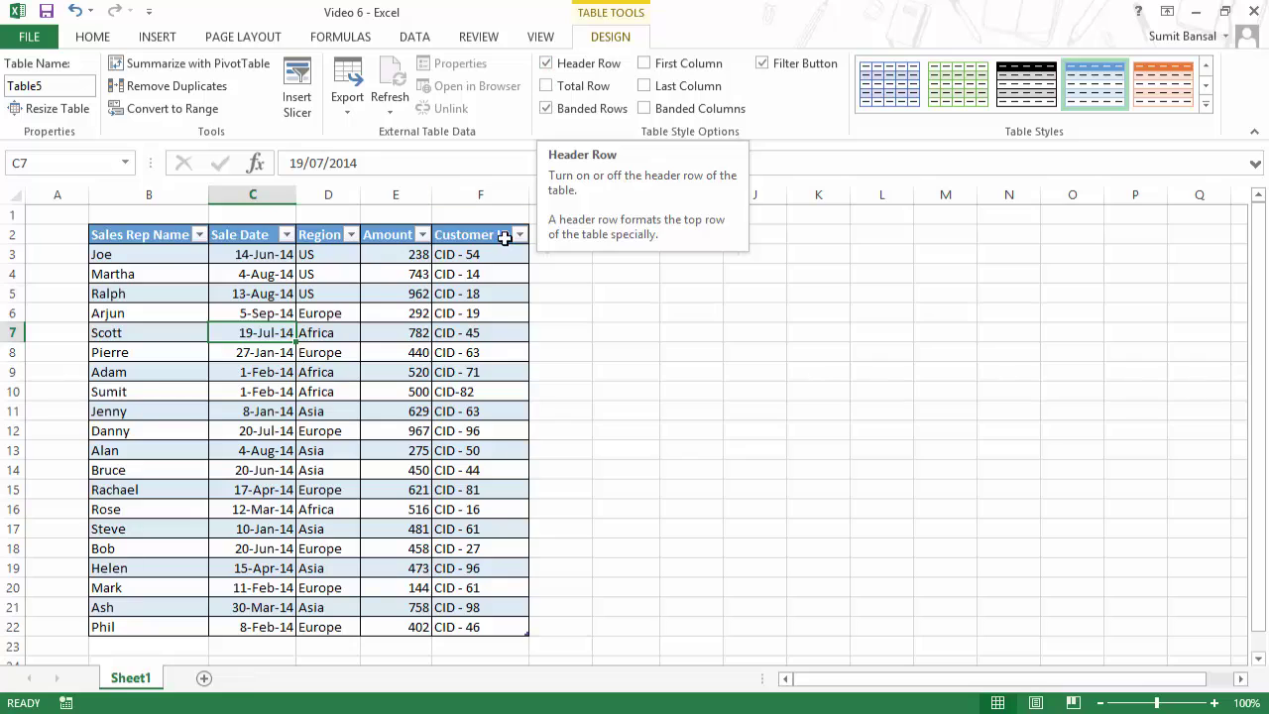
Step: Toggle the header row off and back on, then add a Total row below Table5
left_click(546, 63)
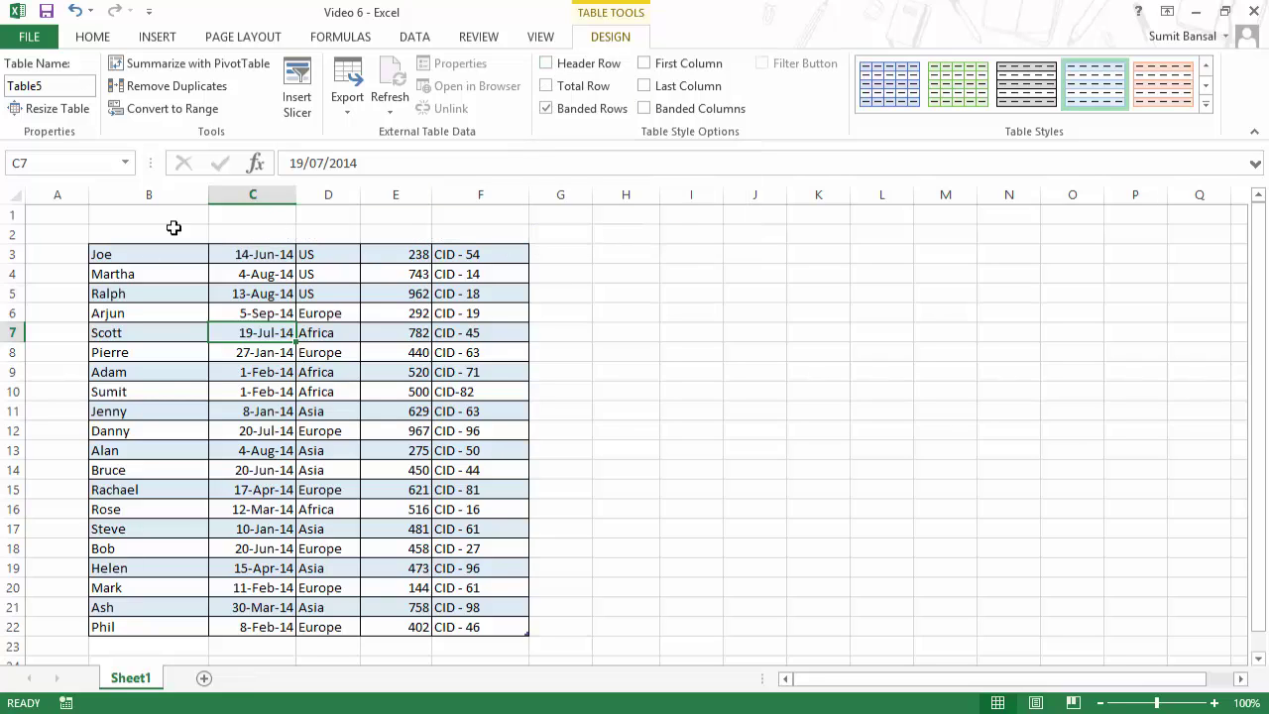
left_click(546, 64)
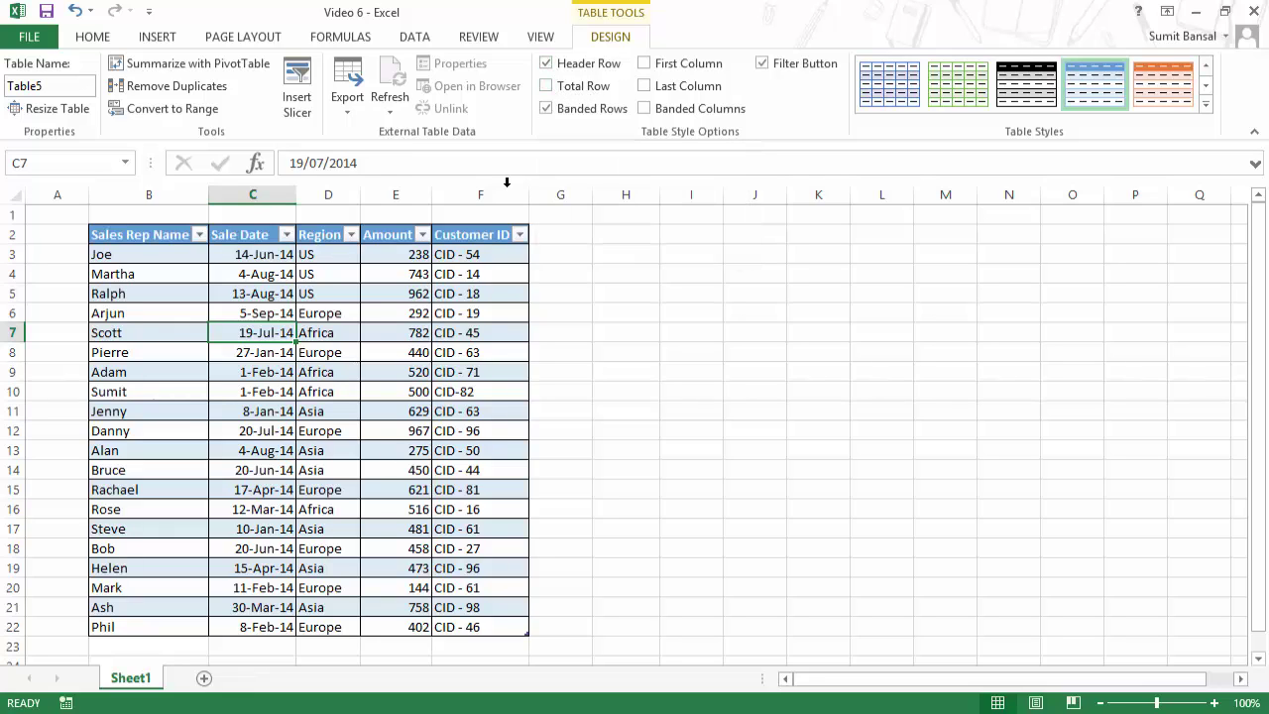
left_click(546, 86)
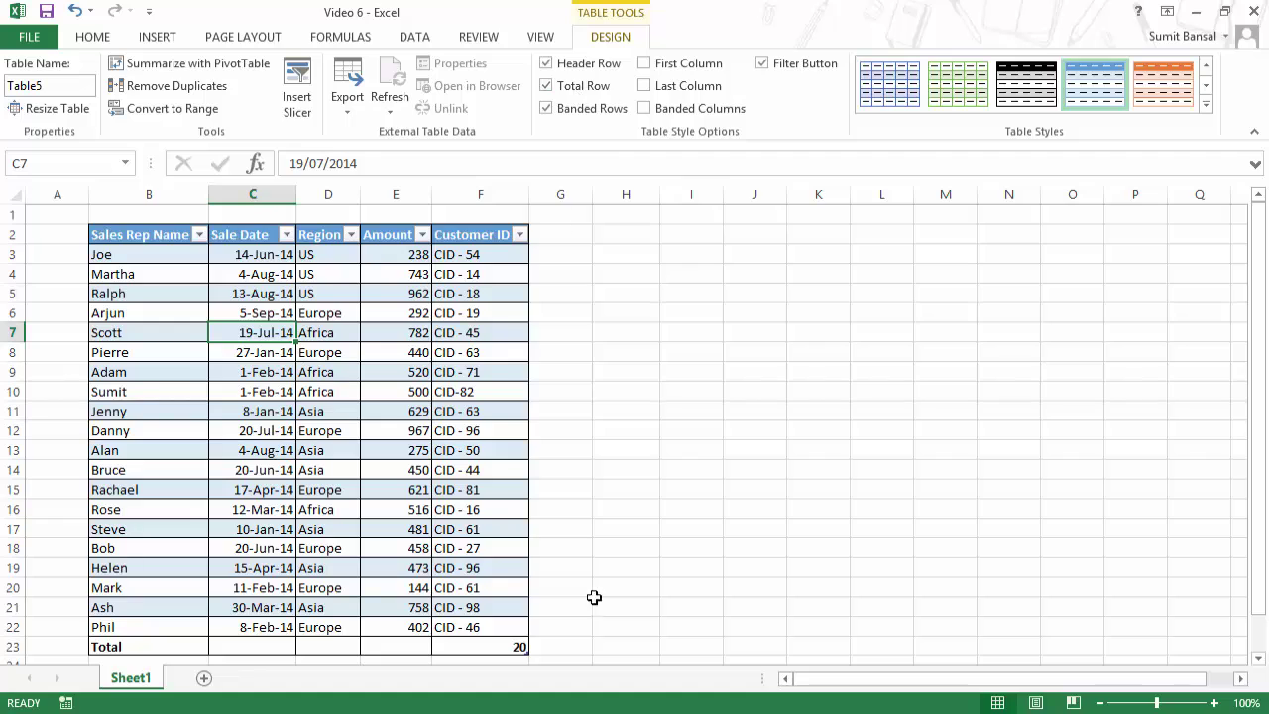
left_click_drag(195, 645, 470, 644)
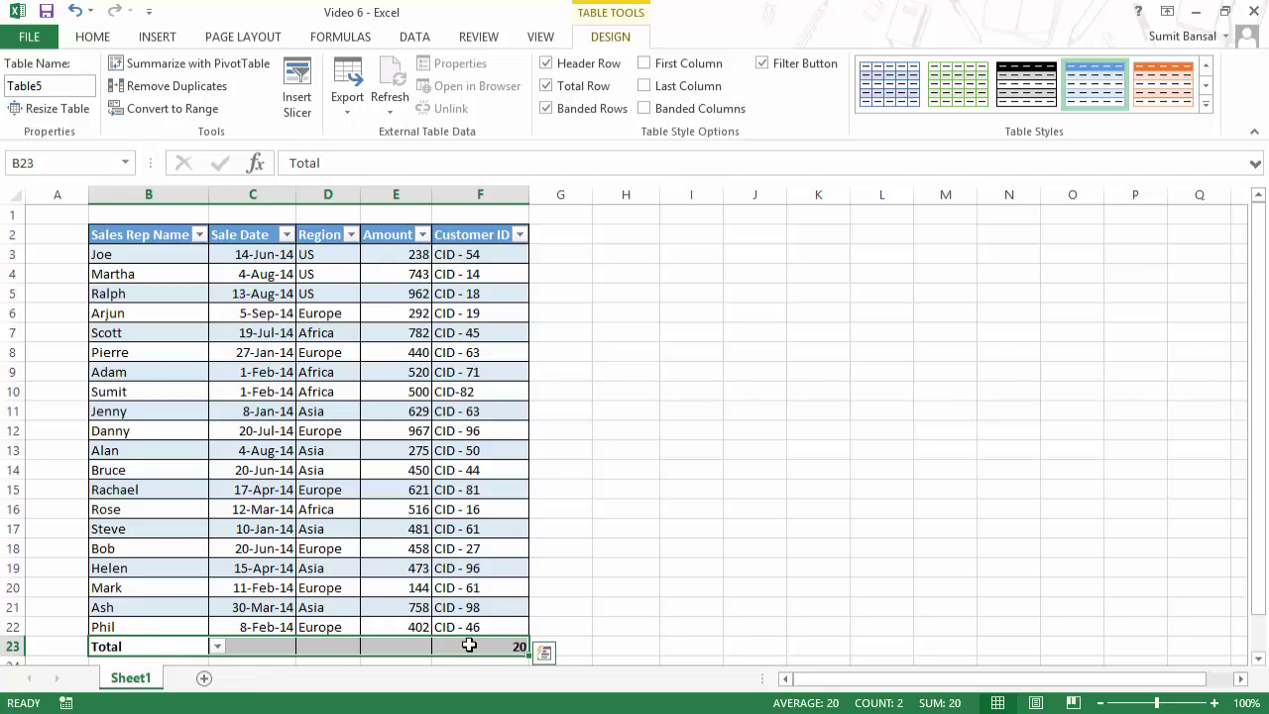
Step: Leave the Customer ID total's count unchanged, then turn off the Total Row
scroll(471, 436, "down", 1)
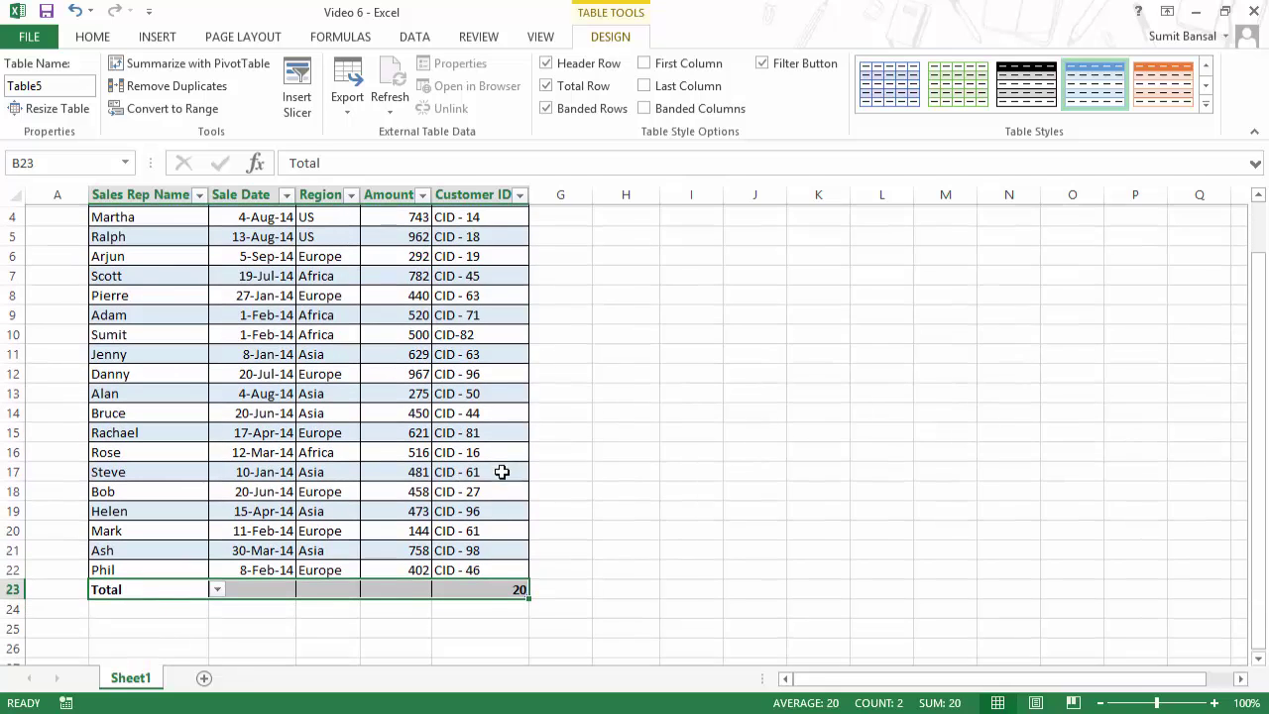
left_click(502, 592)
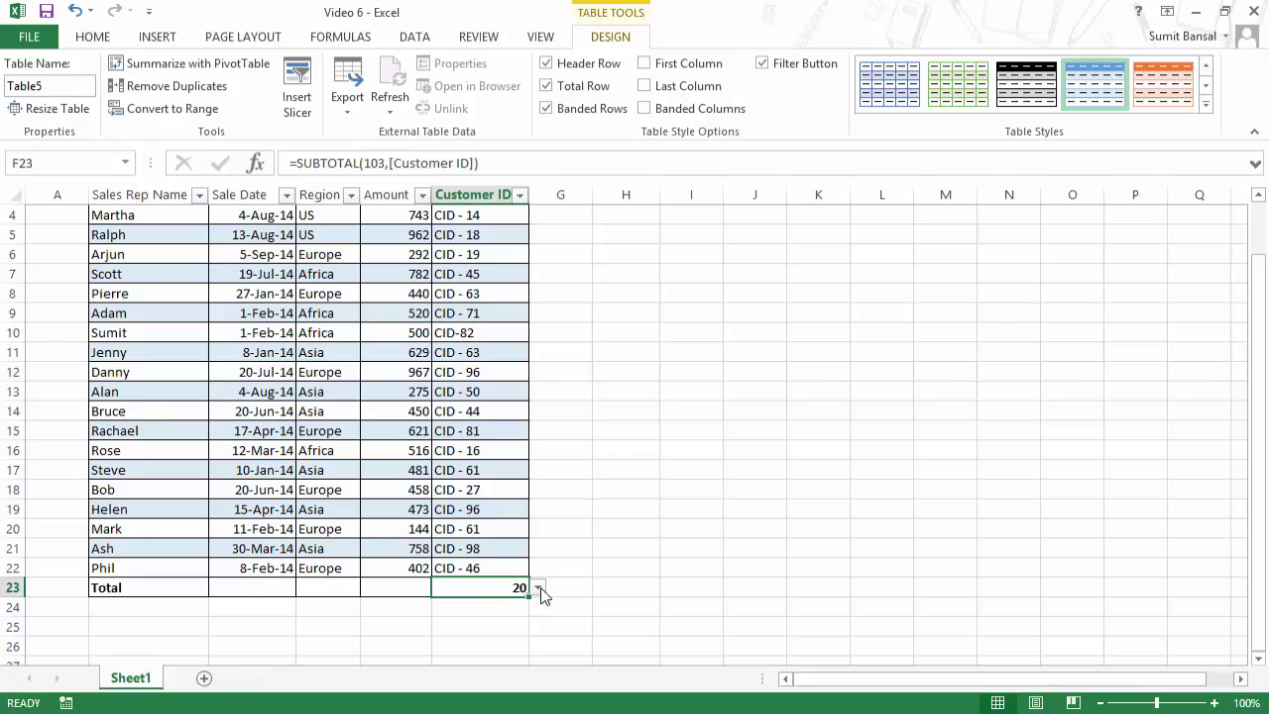
left_click(539, 589)
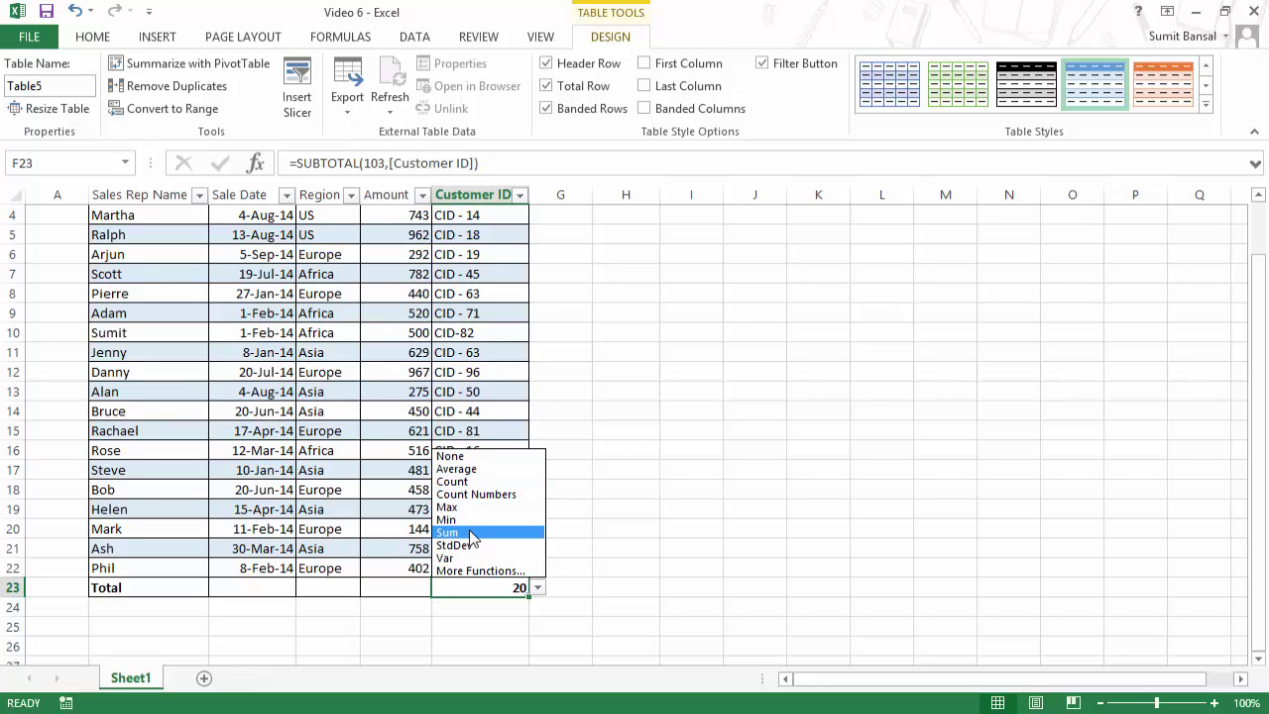
key("Escape")
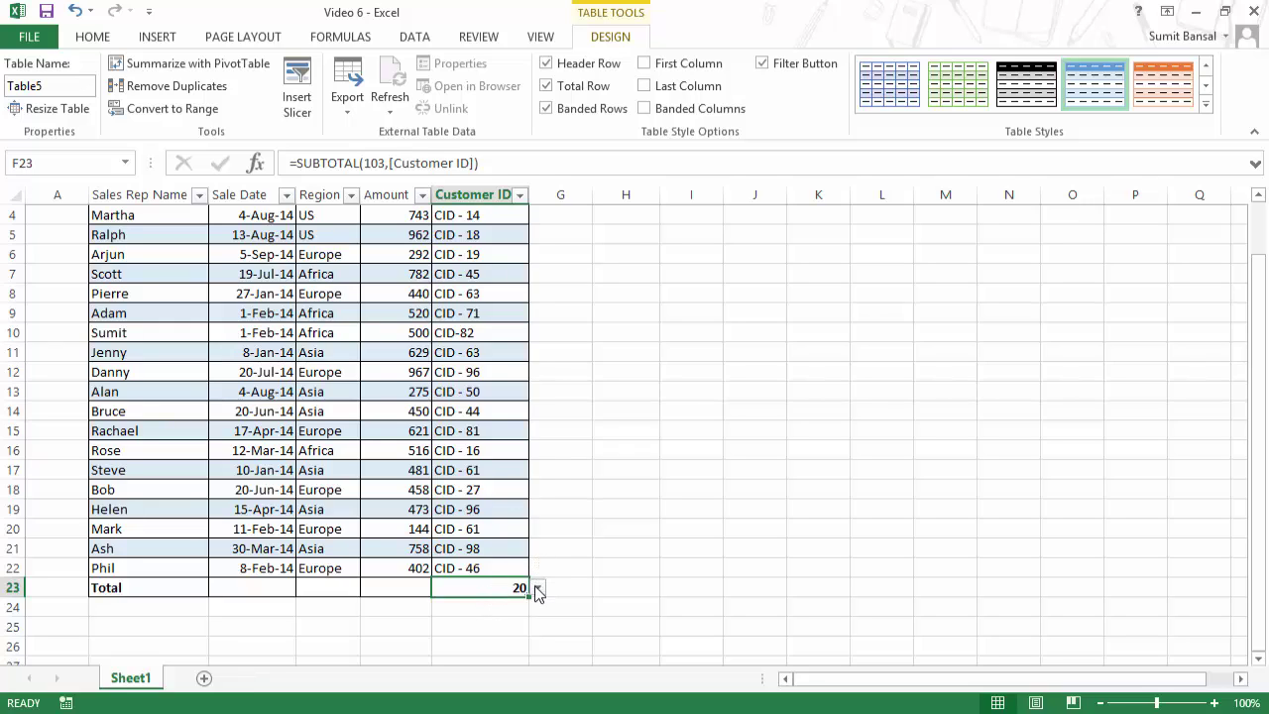
left_click(537, 587)
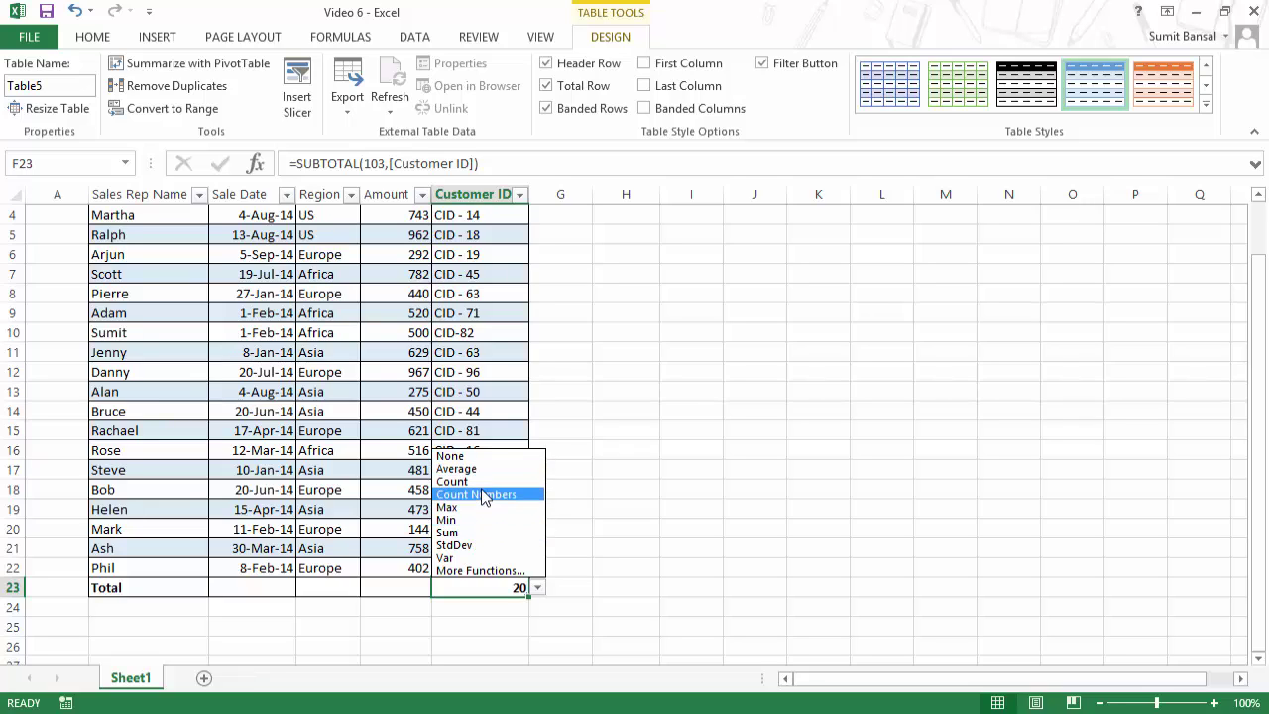
left_click(500, 587)
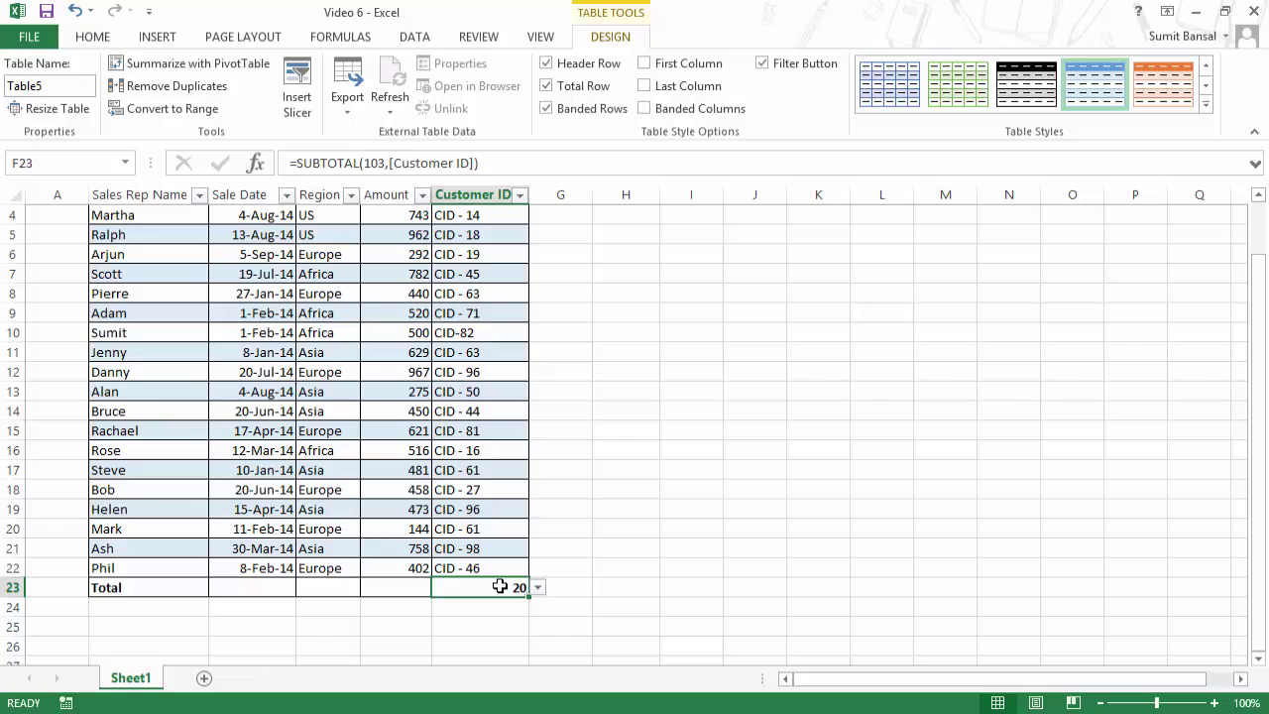
left_click(546, 85)
scroll(568, 180, "up", 1)
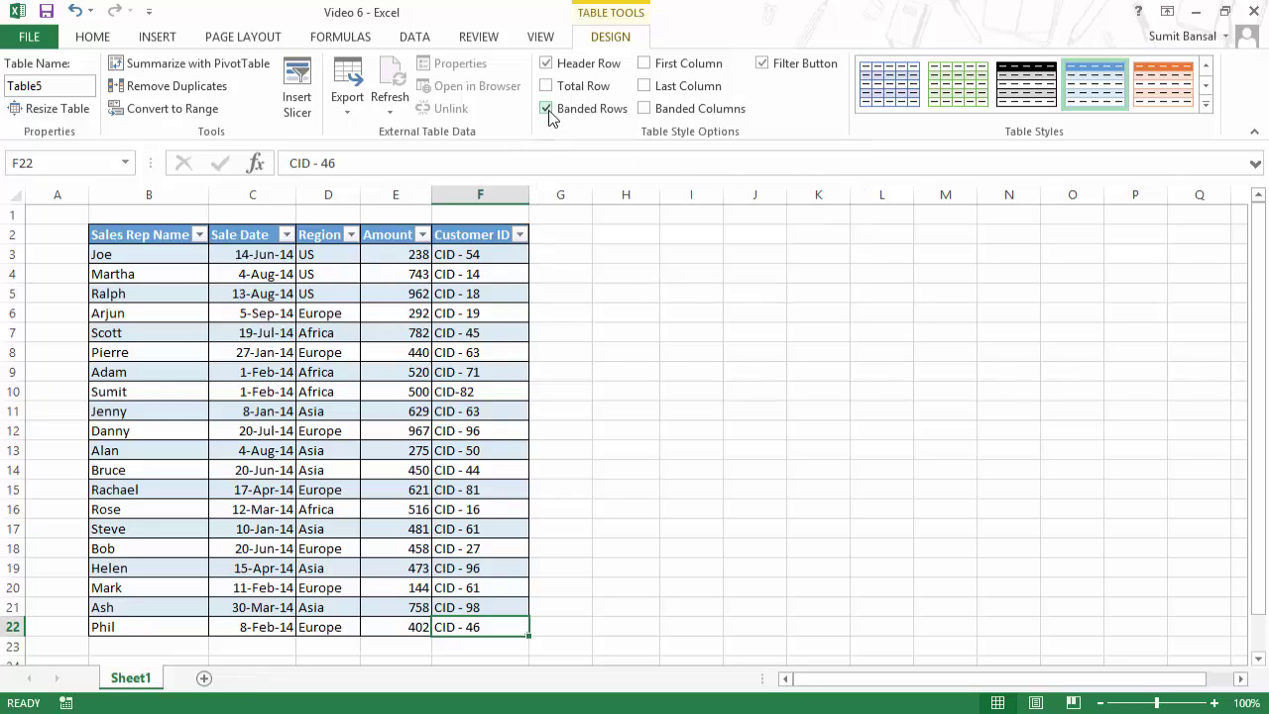
left_click(547, 108)
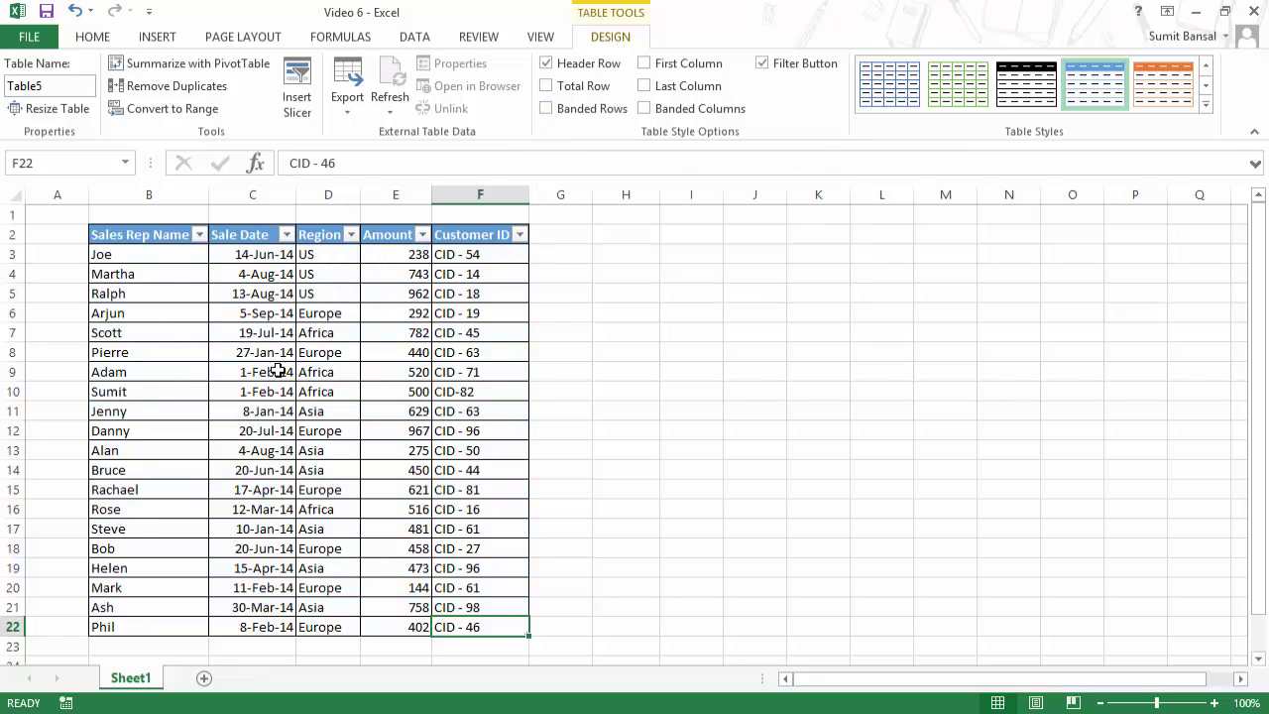
left_click(546, 109)
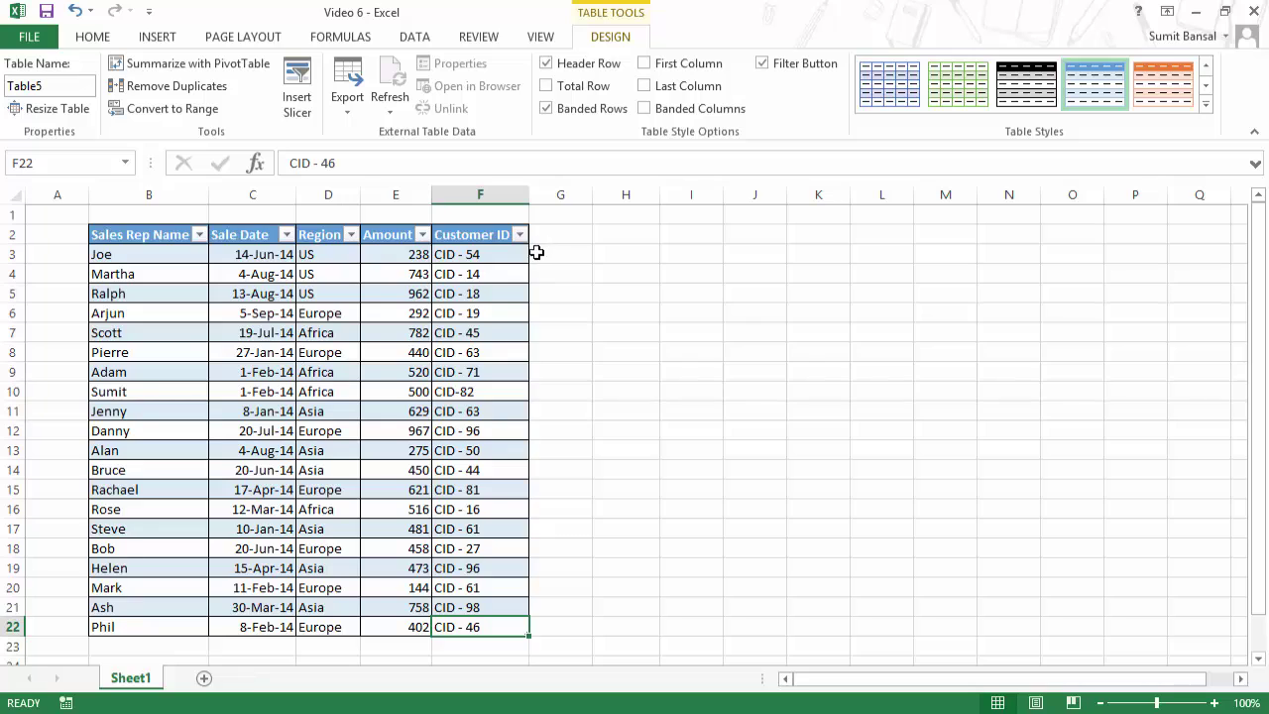
left_click(645, 65)
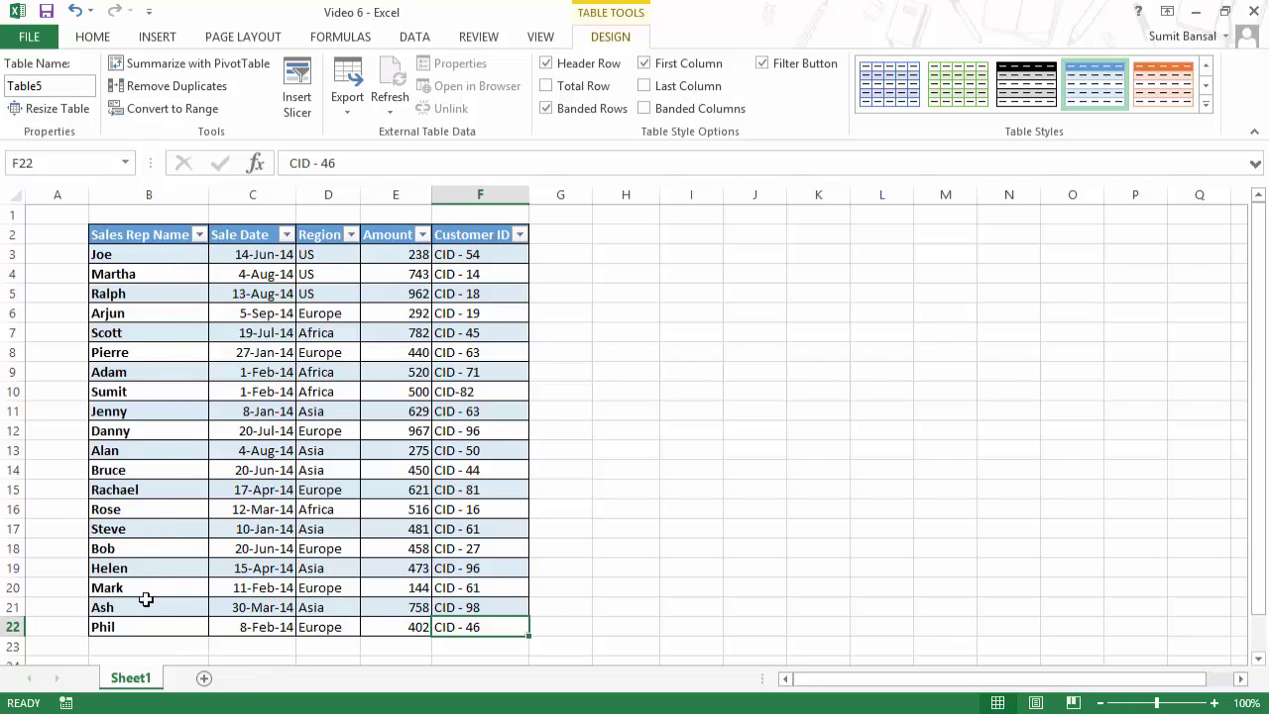
left_click(645, 64)
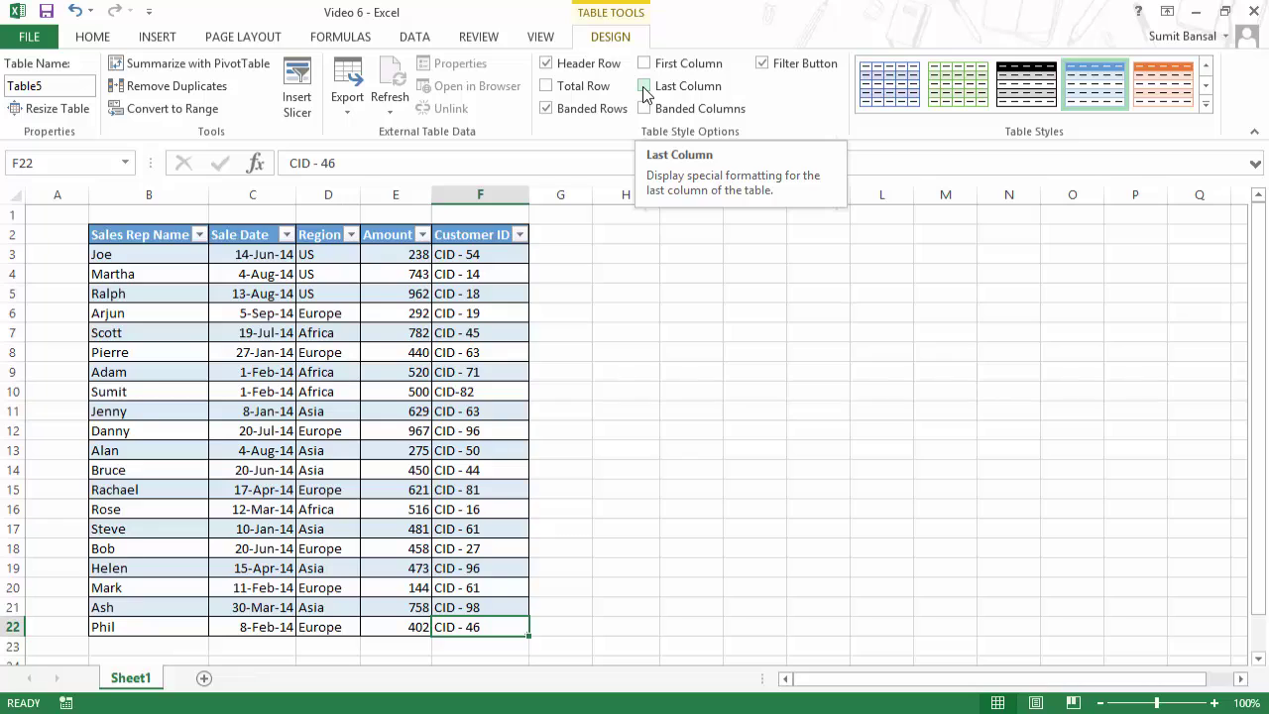
left_click(645, 87)
left_click(646, 87)
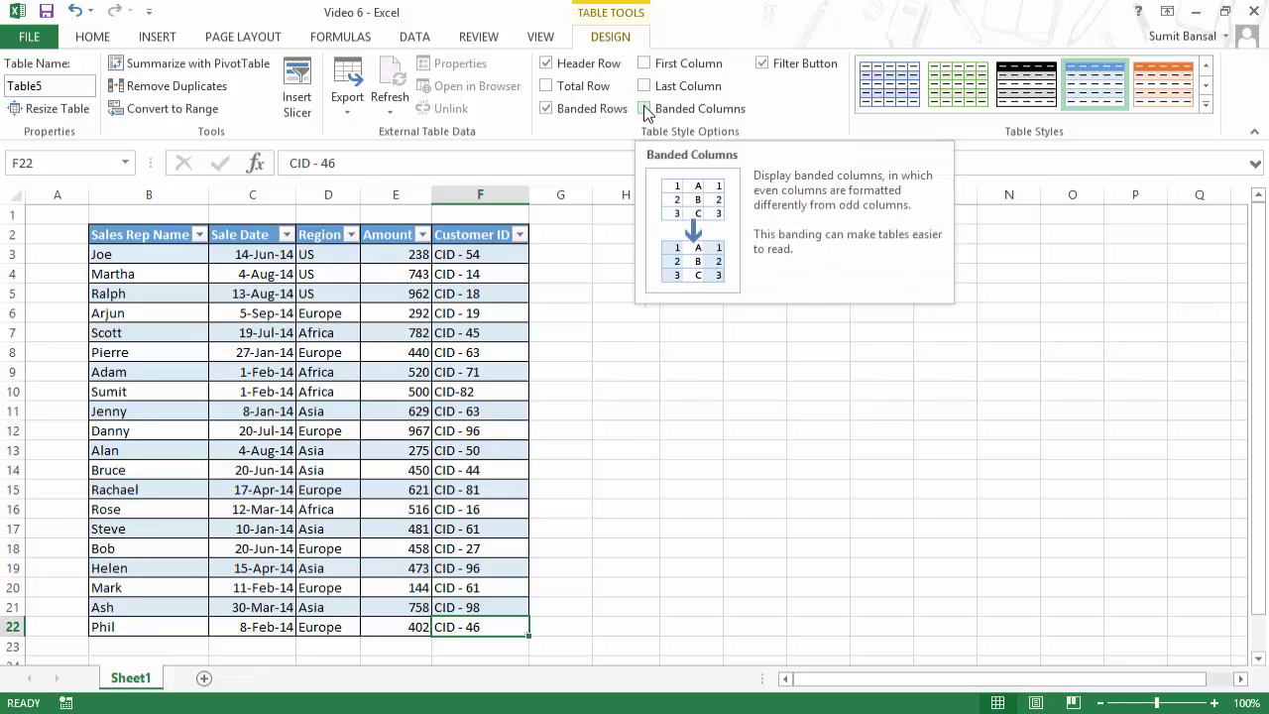
left_click(644, 108)
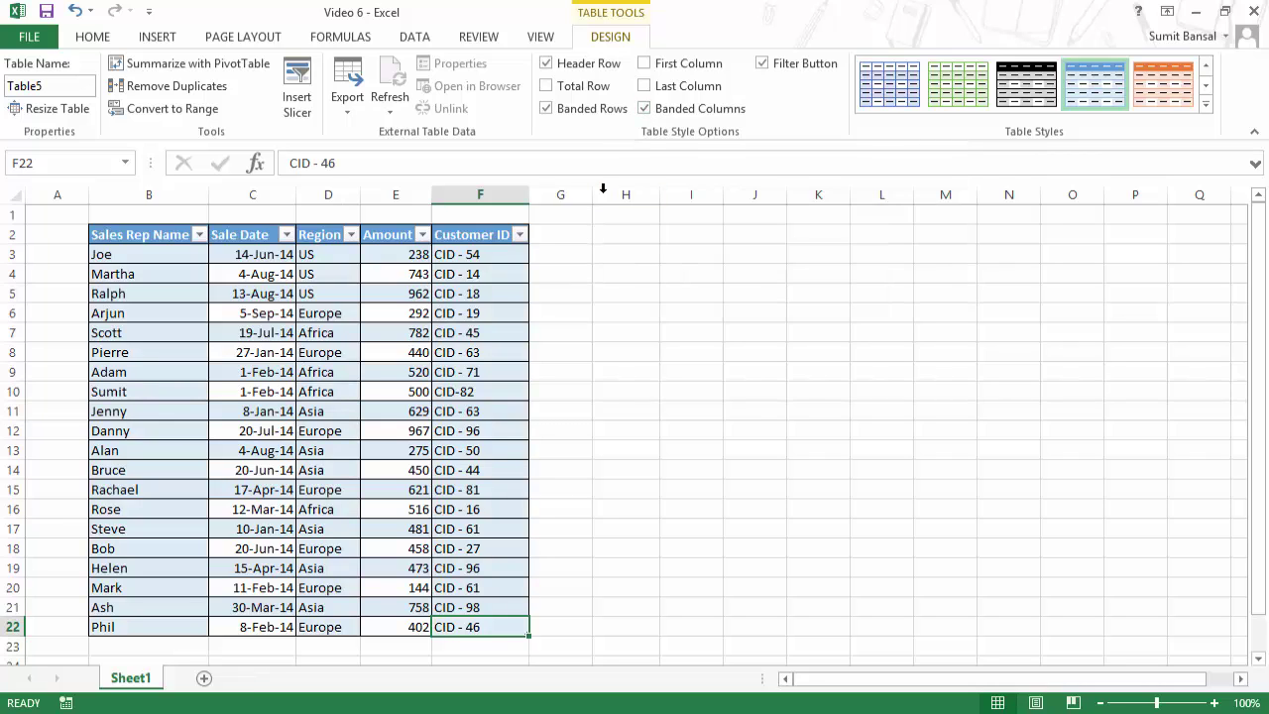
left_click(546, 110)
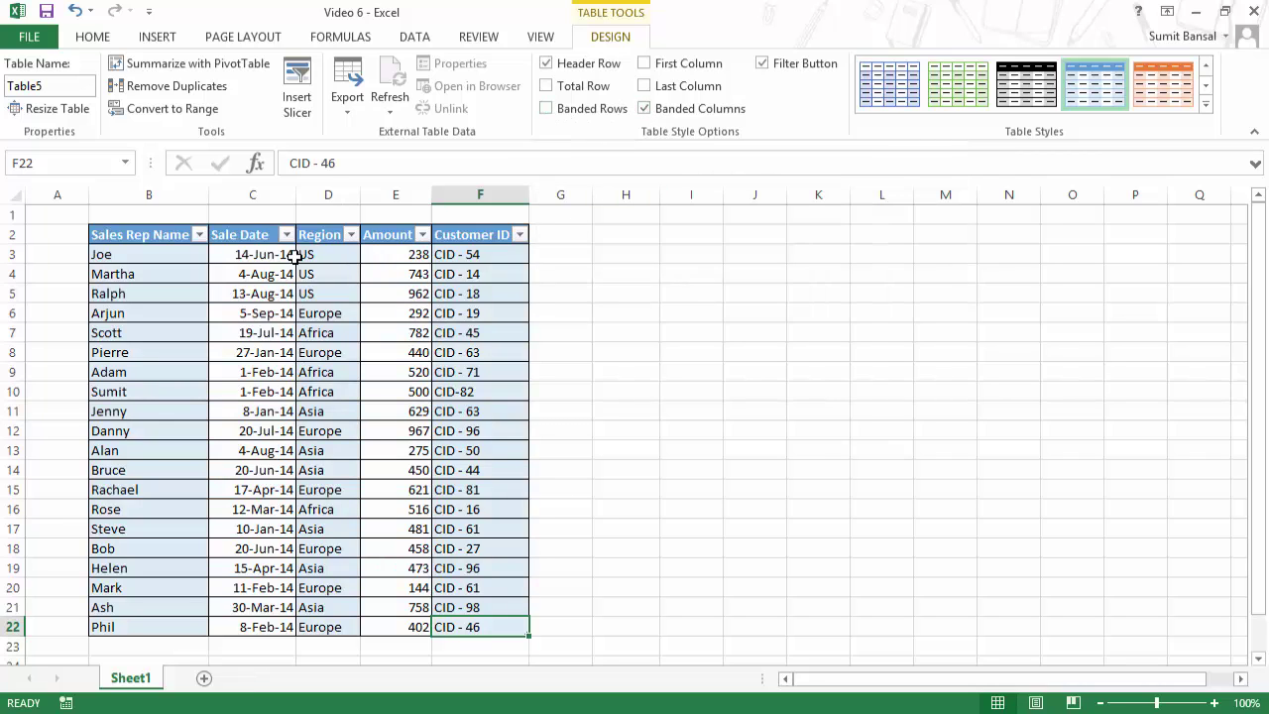
left_click(546, 109)
left_click(643, 110)
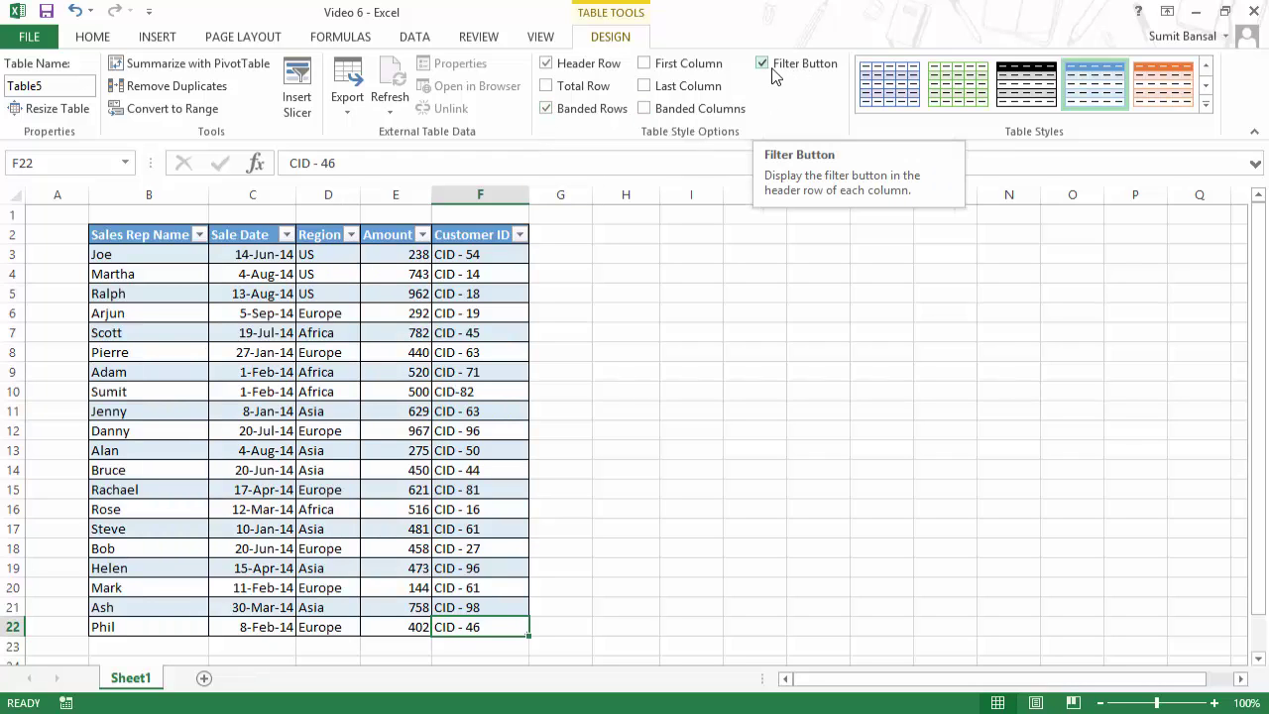
left_click(761, 64)
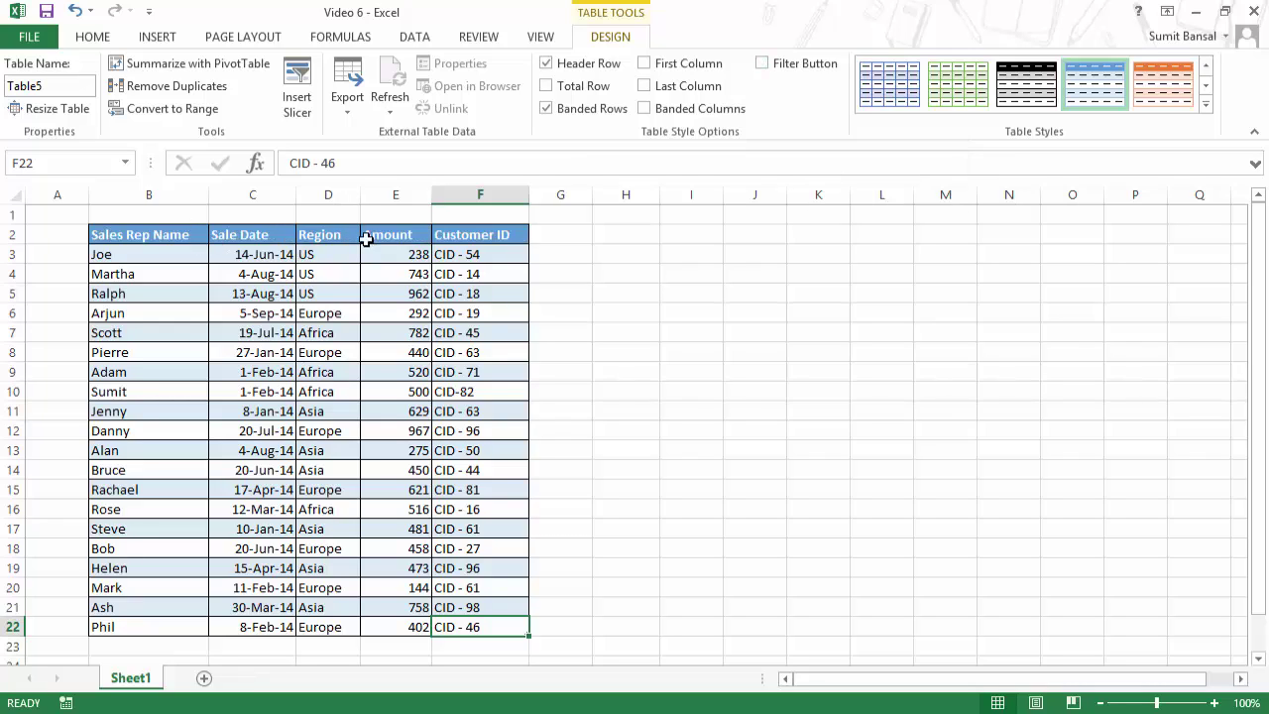
left_click(761, 64)
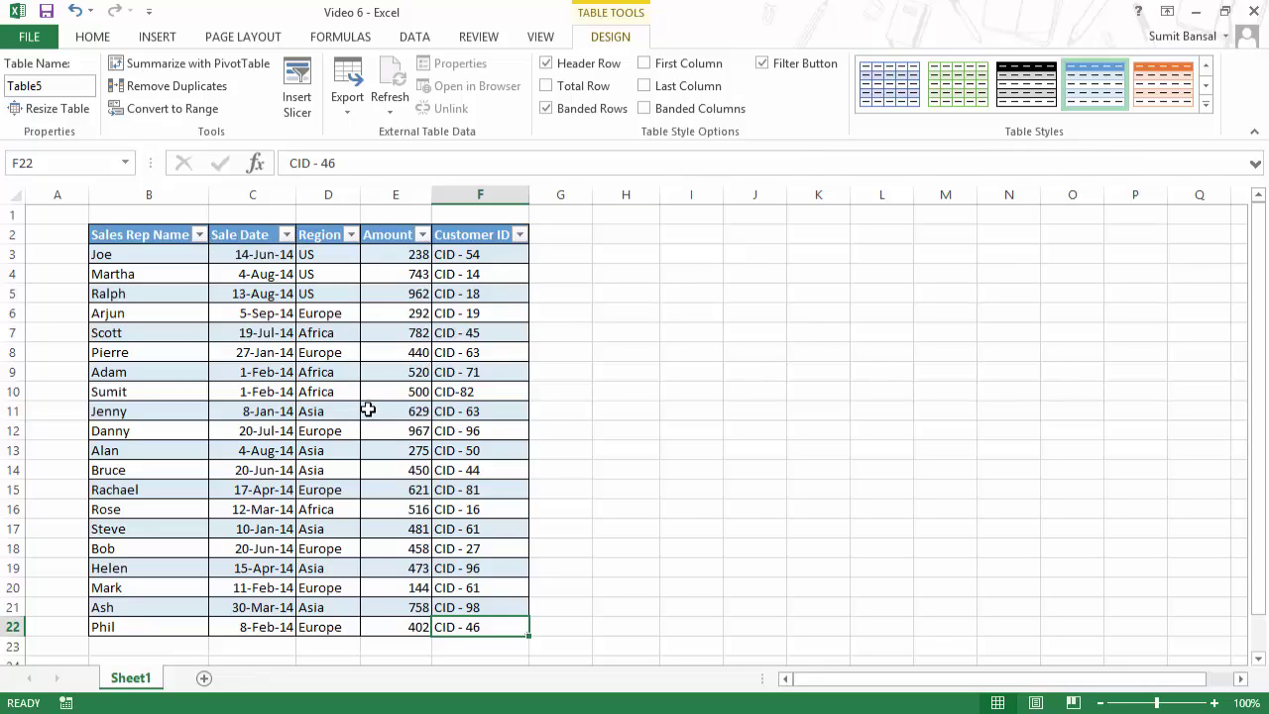
left_click(1206, 103)
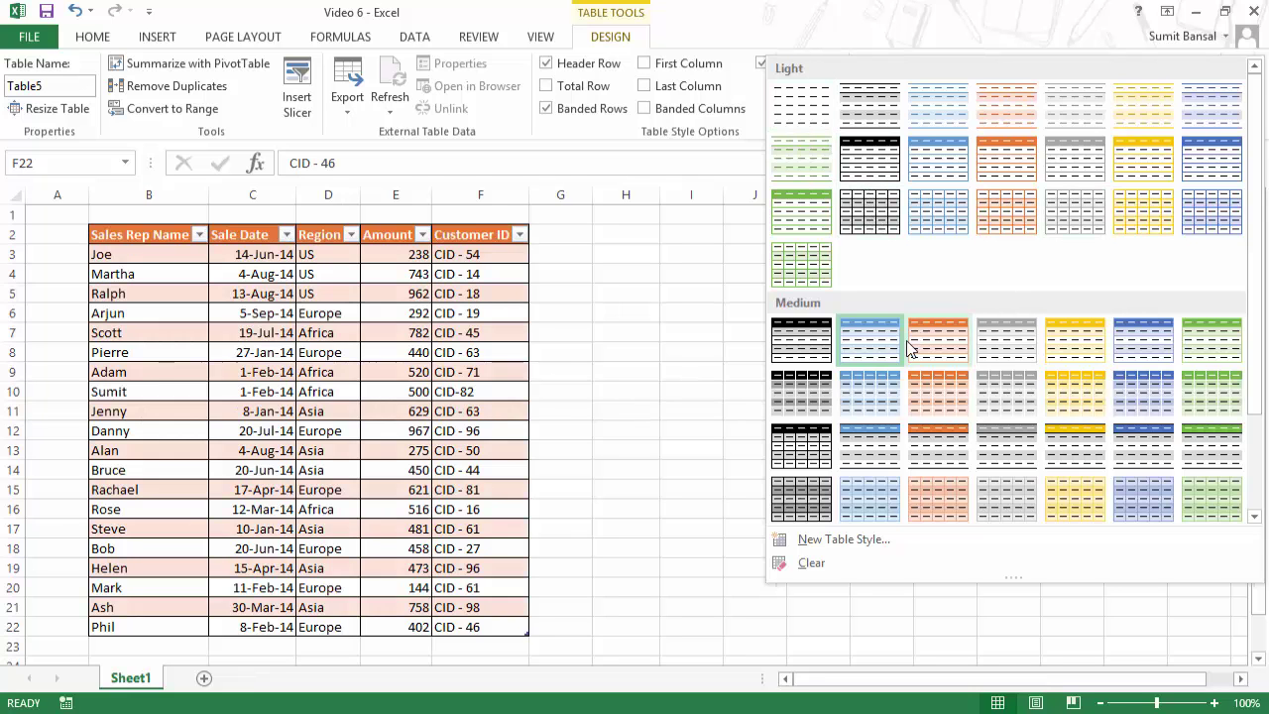
left_click_drag(1252, 260, 1263, 406)
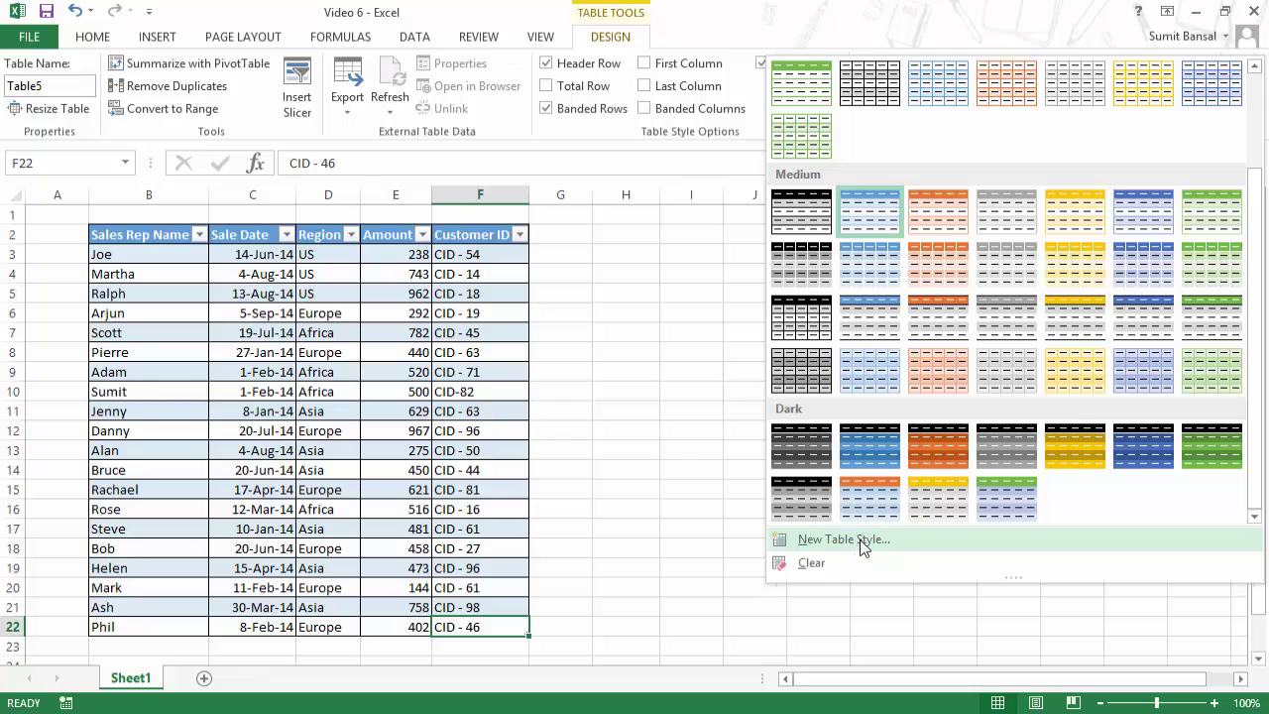
left_click(859, 539)
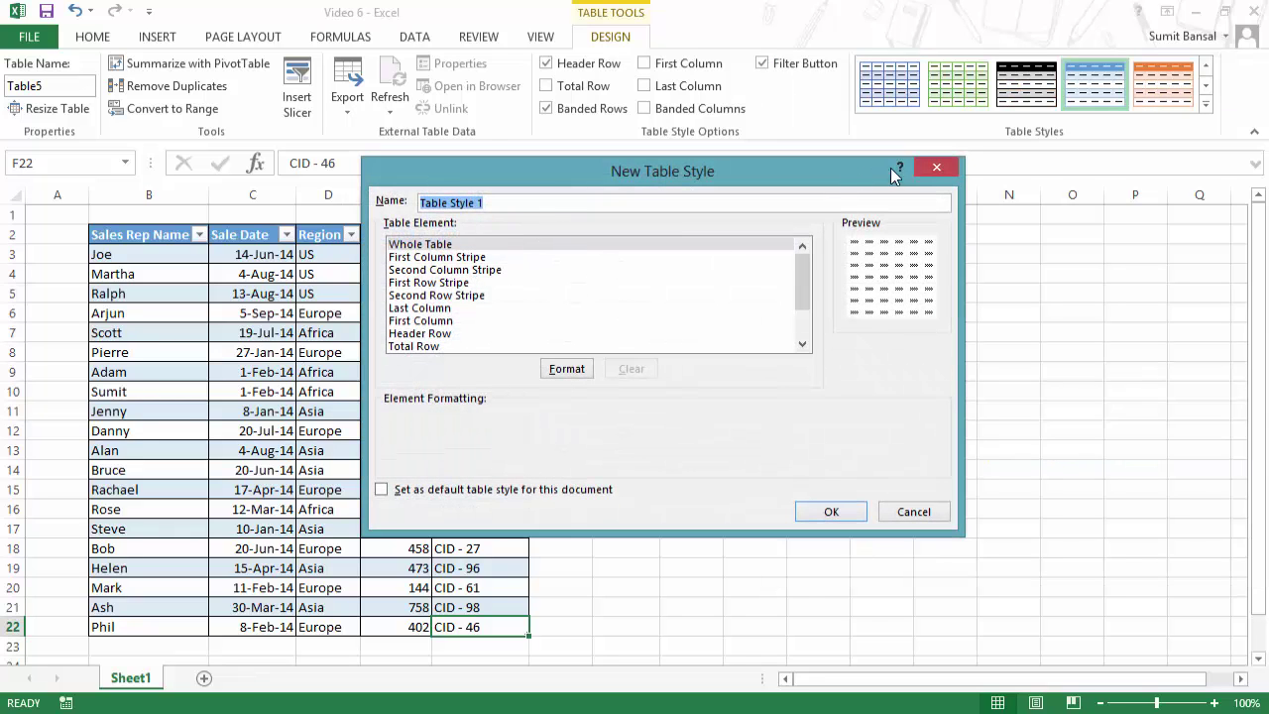
left_click(937, 167)
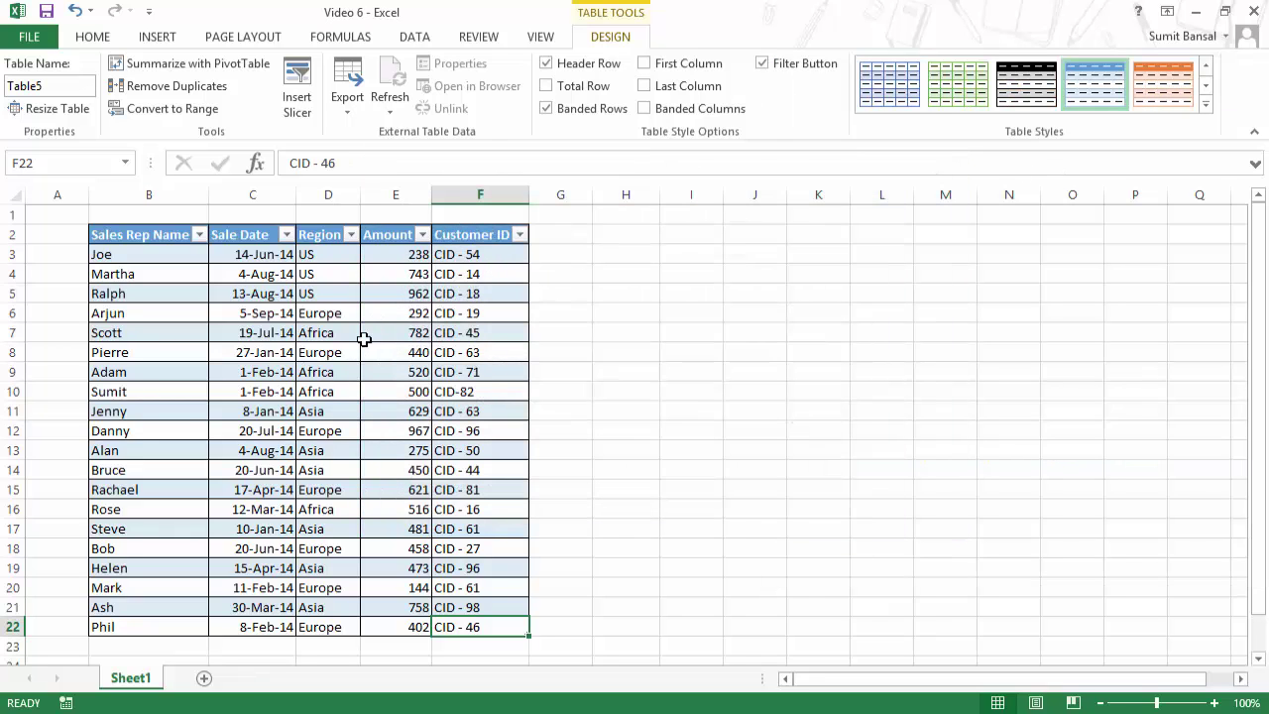
left_click_drag(159, 236, 486, 629)
key("ctrl+c")
left_click(687, 234)
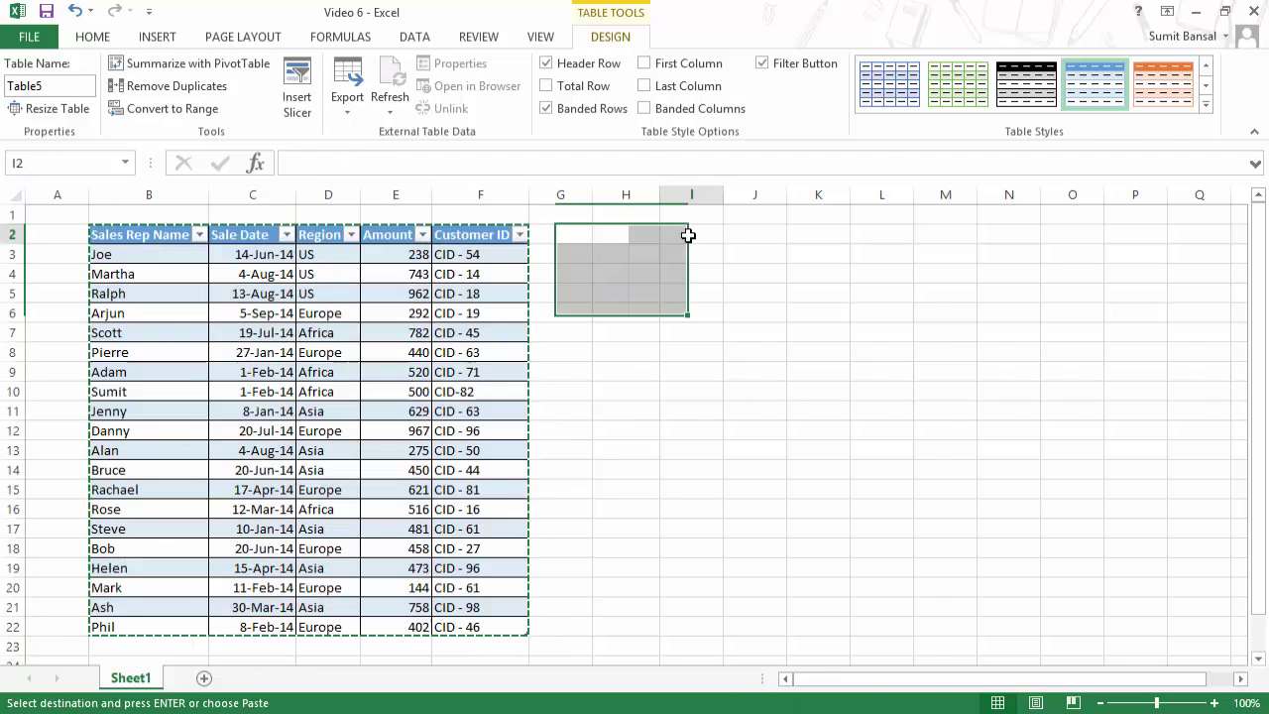
key("ctrl+v")
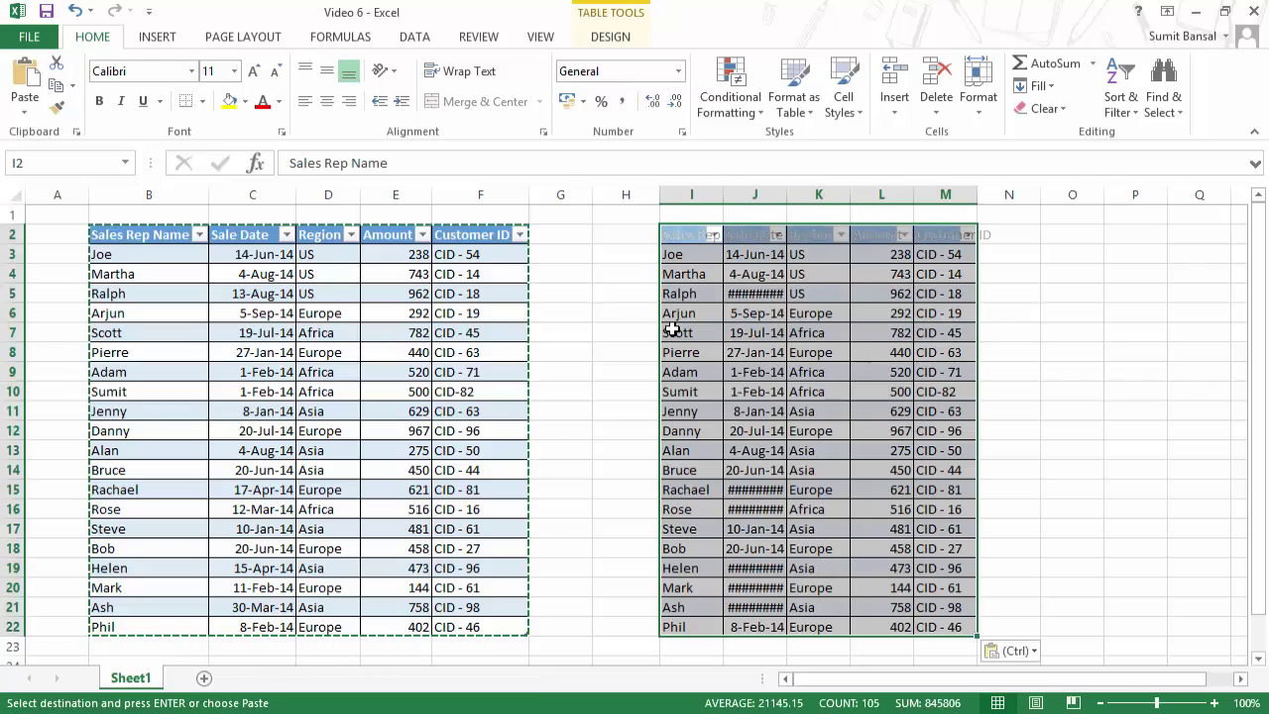
key("ctrl+z")
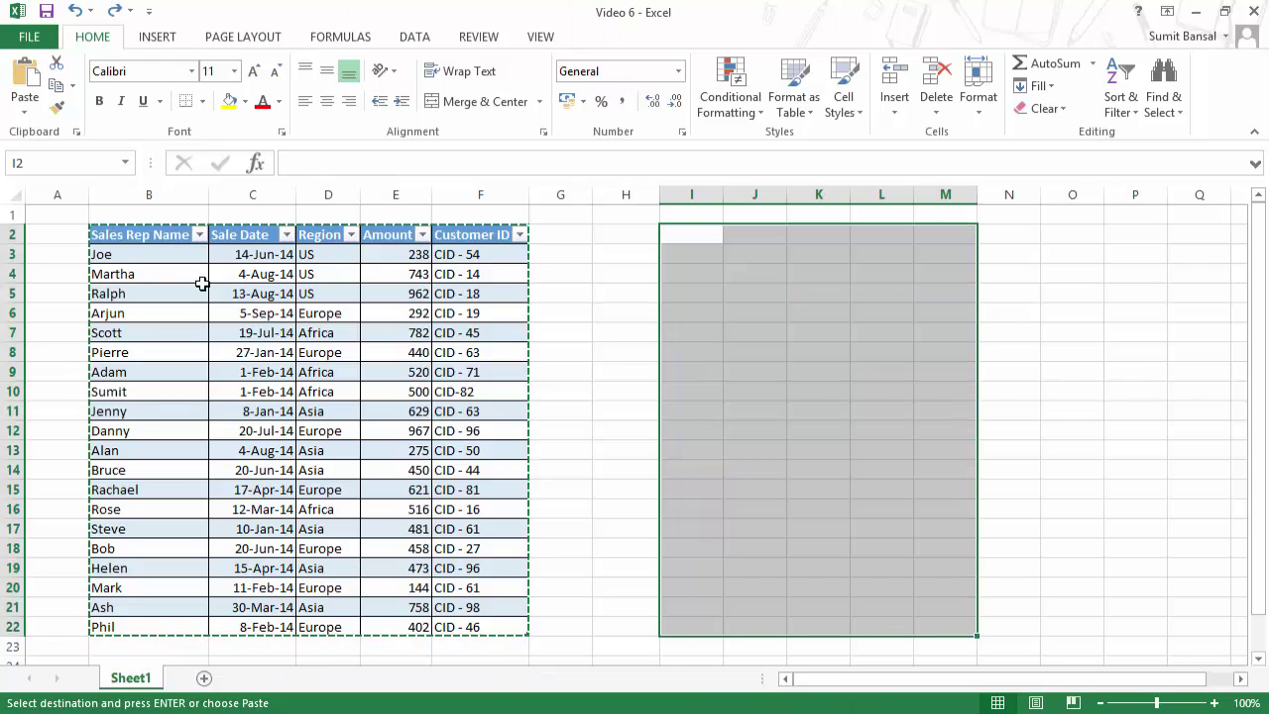
left_click_drag(151, 238, 499, 625)
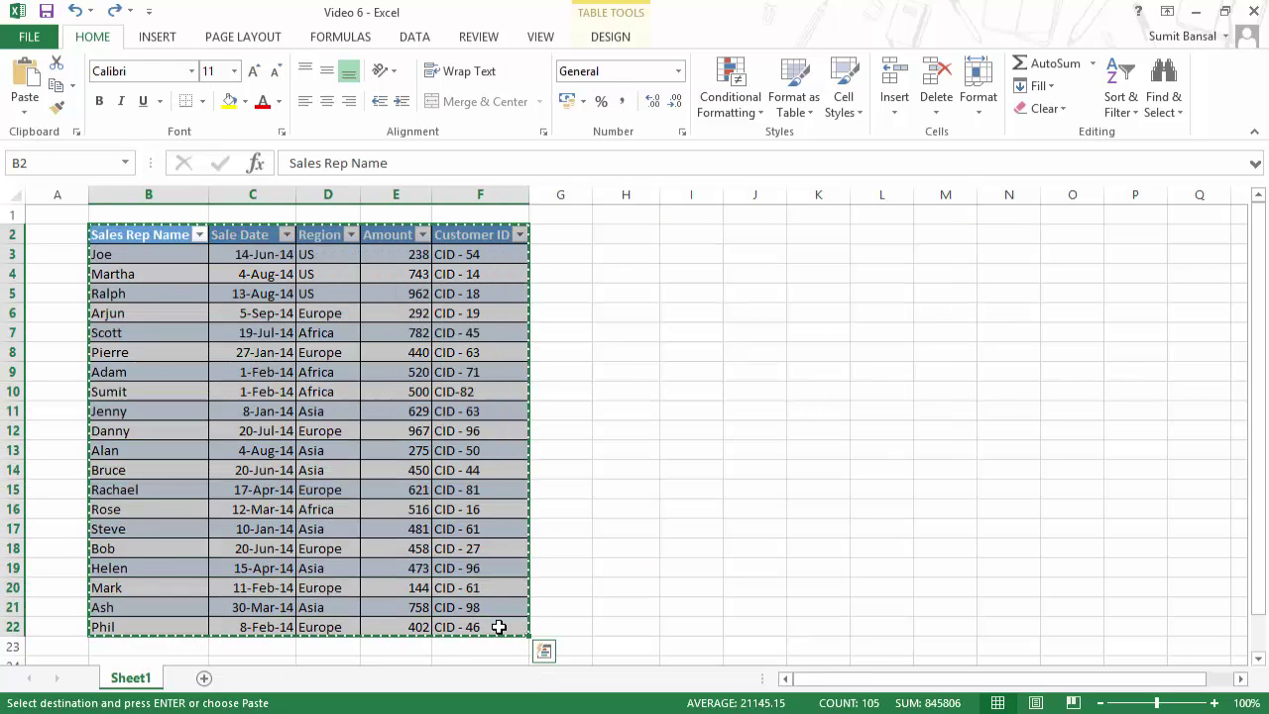
left_click(695, 235)
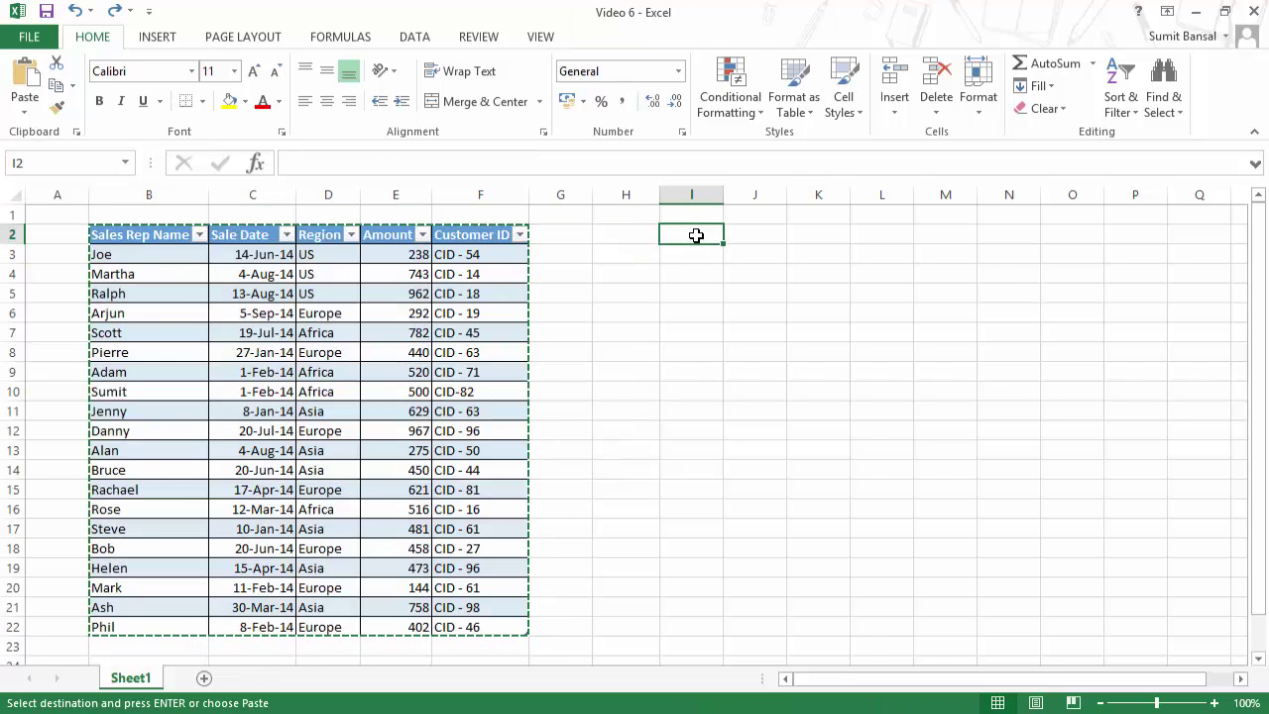
key("ctrl+v")
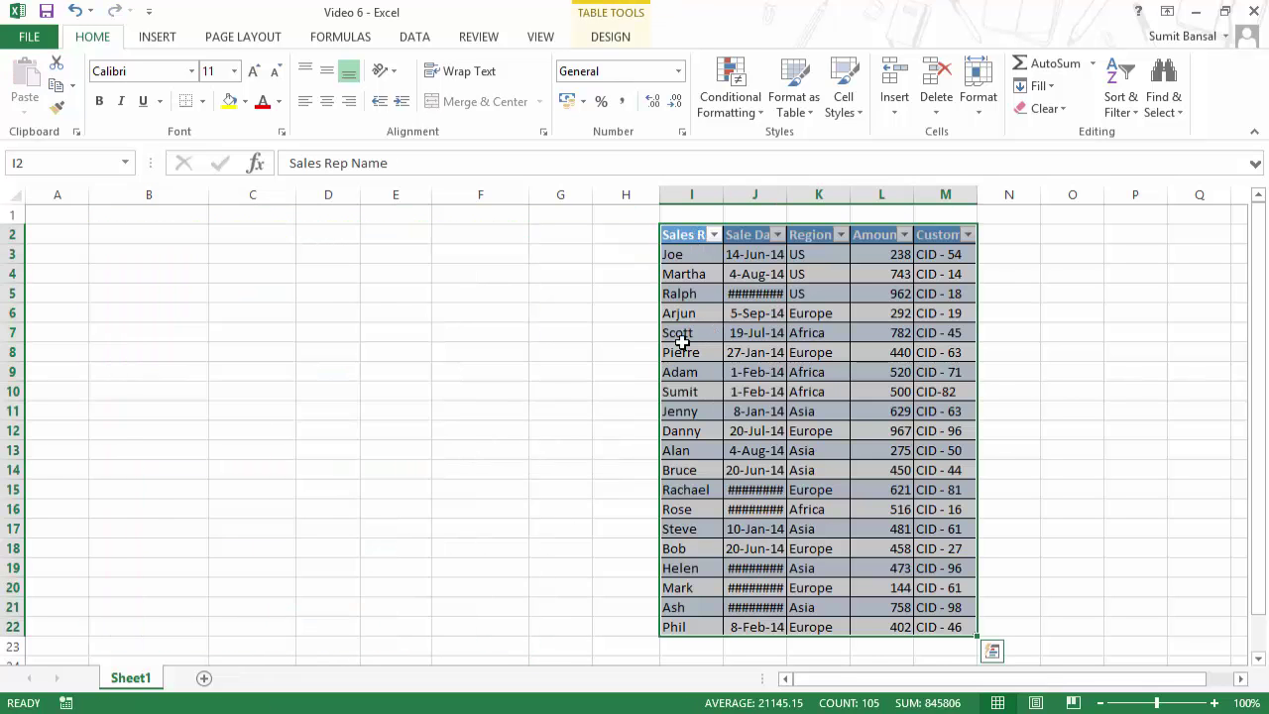
key("ctrl+z")
key("Escape")
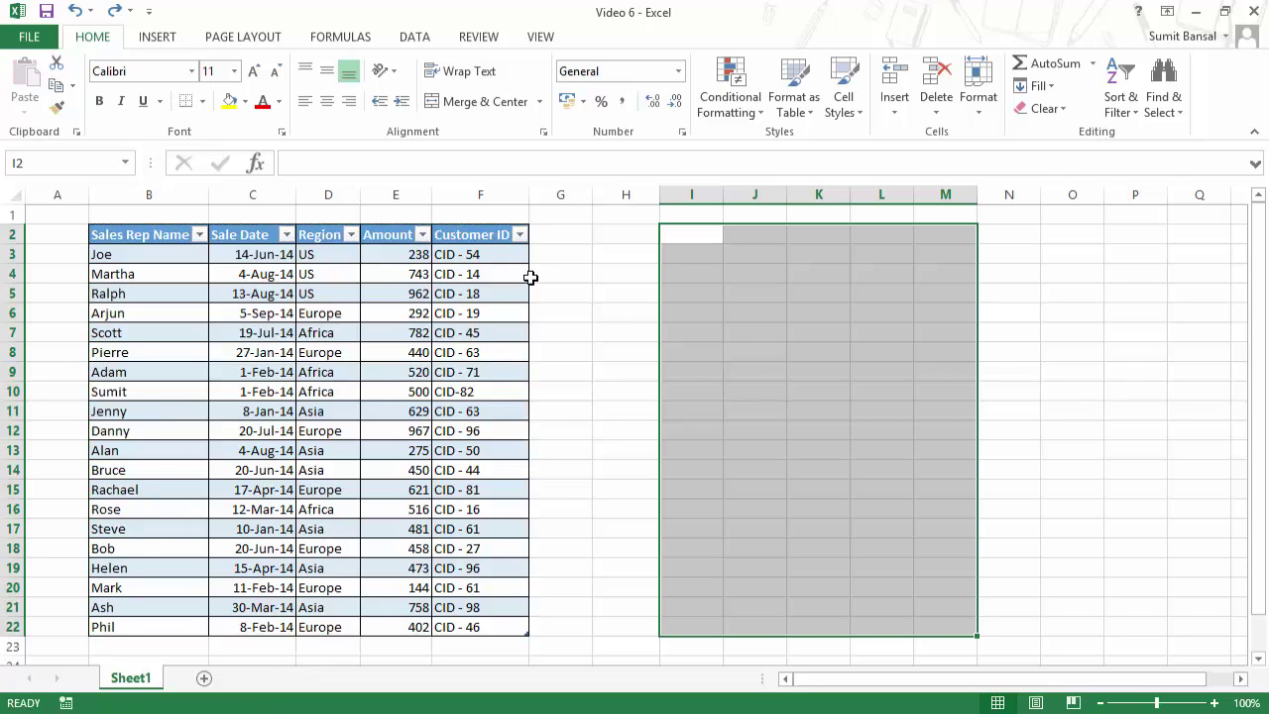
left_click(421, 289)
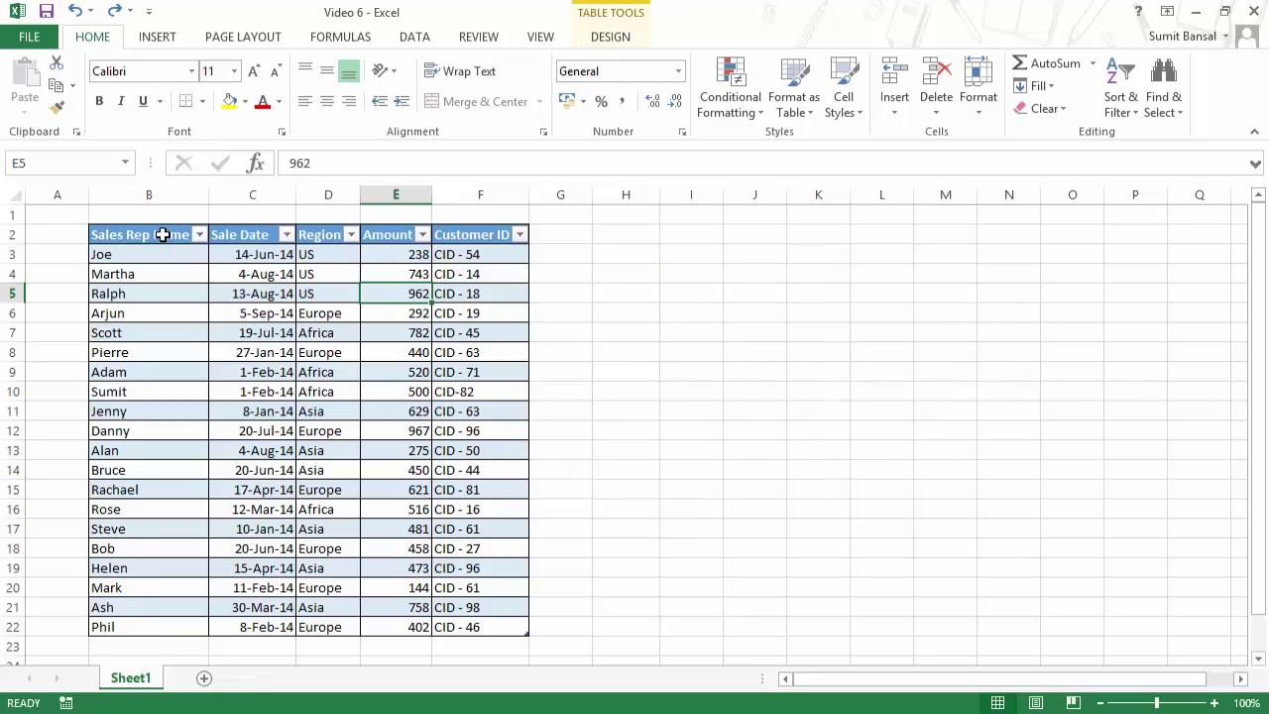
left_click_drag(162, 234, 501, 627)
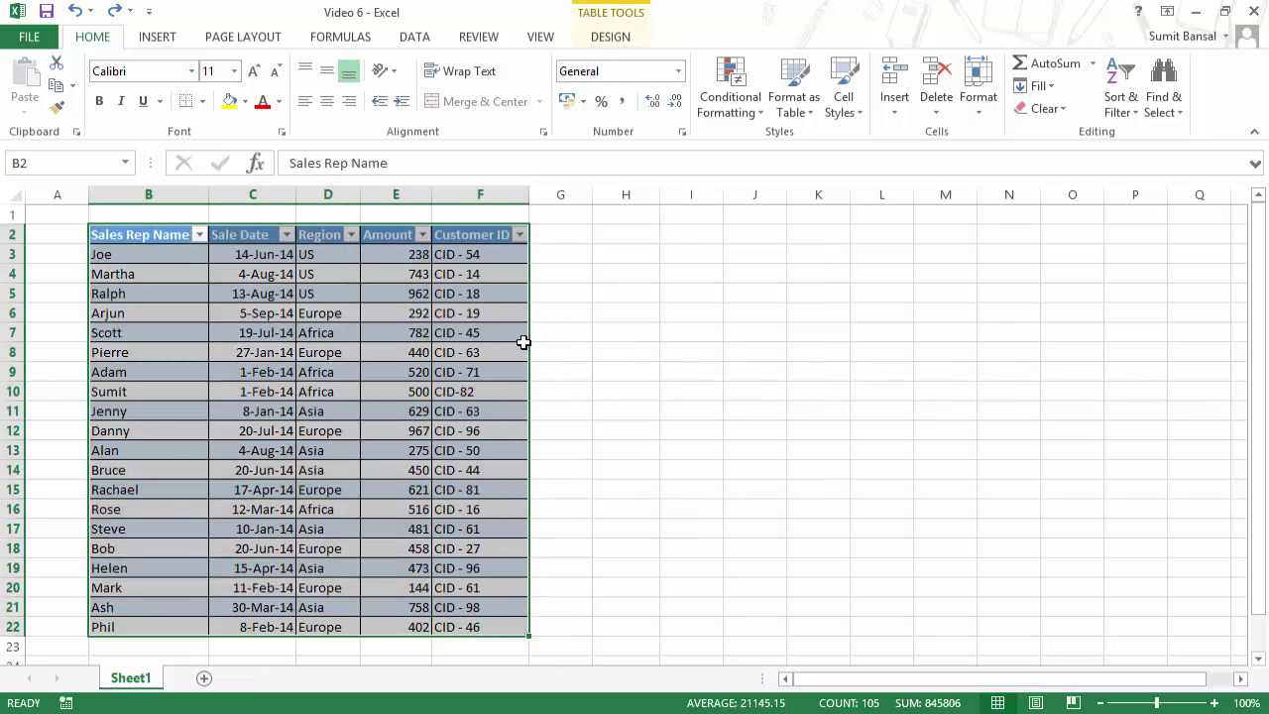
left_click_drag(530, 344, 940, 340)
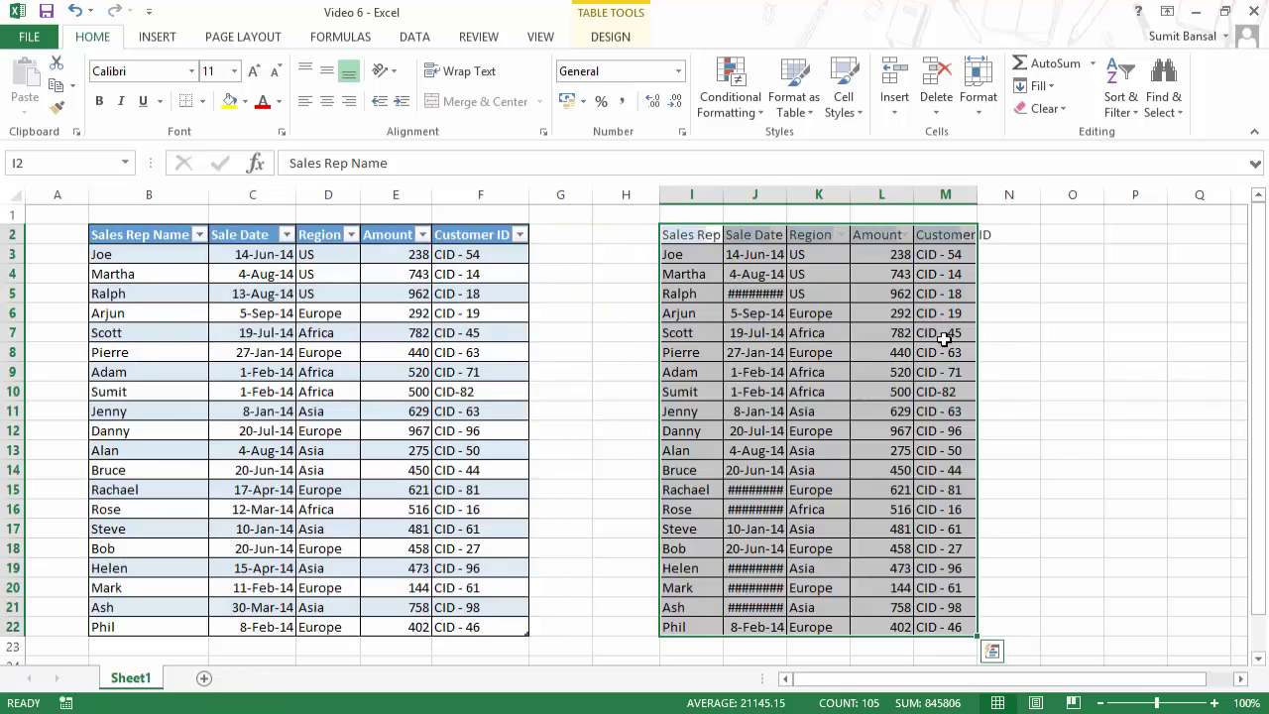
key("ctrl+z")
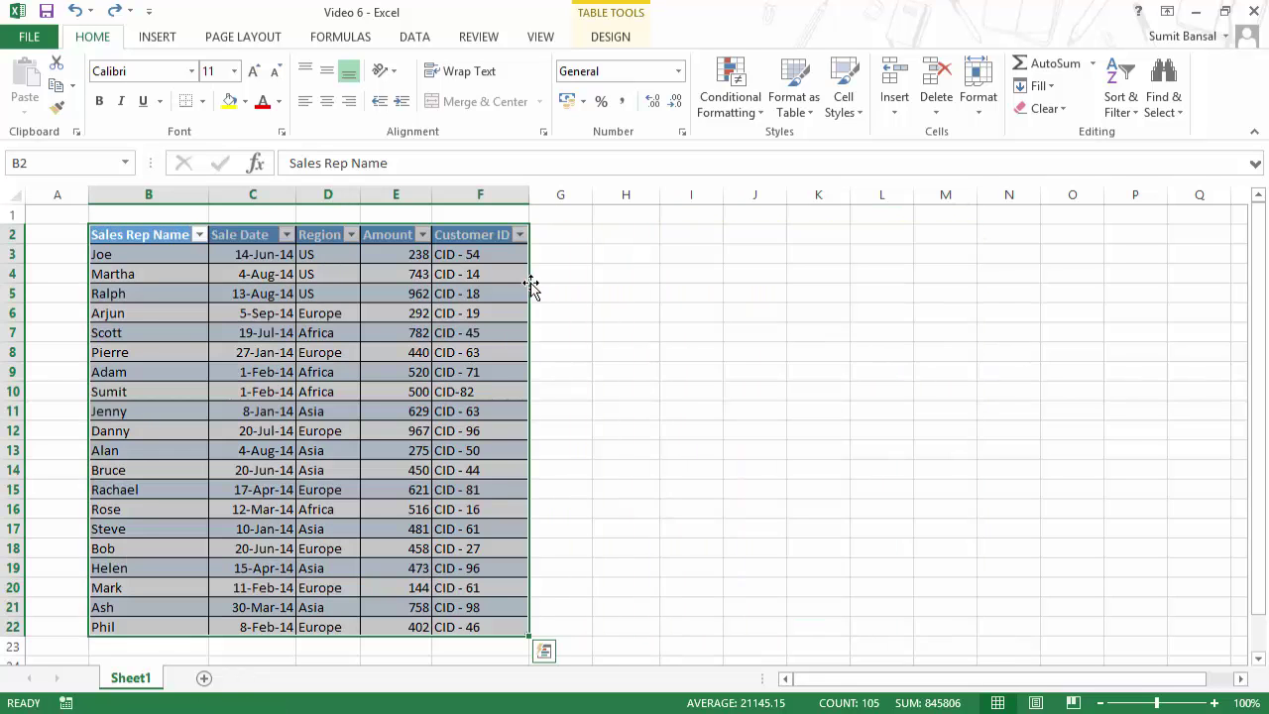
left_click_drag(529, 287, 892, 273)
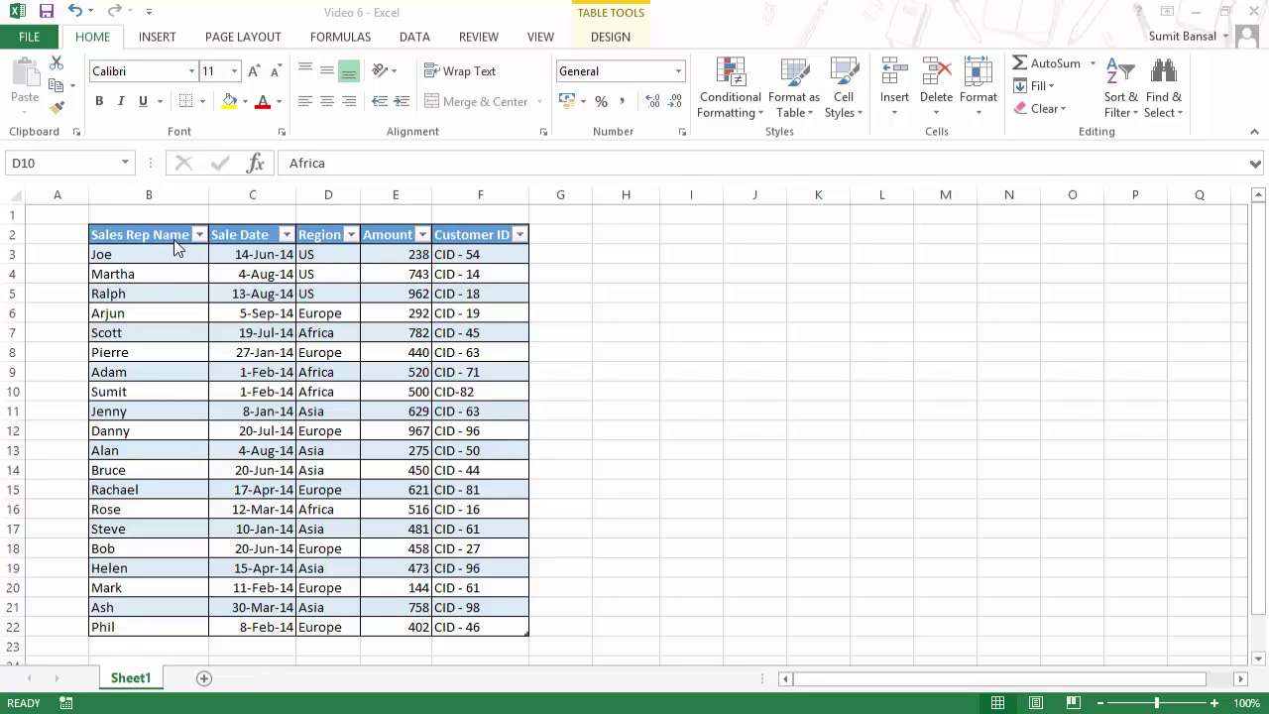
left_click_drag(162, 232, 167, 626)
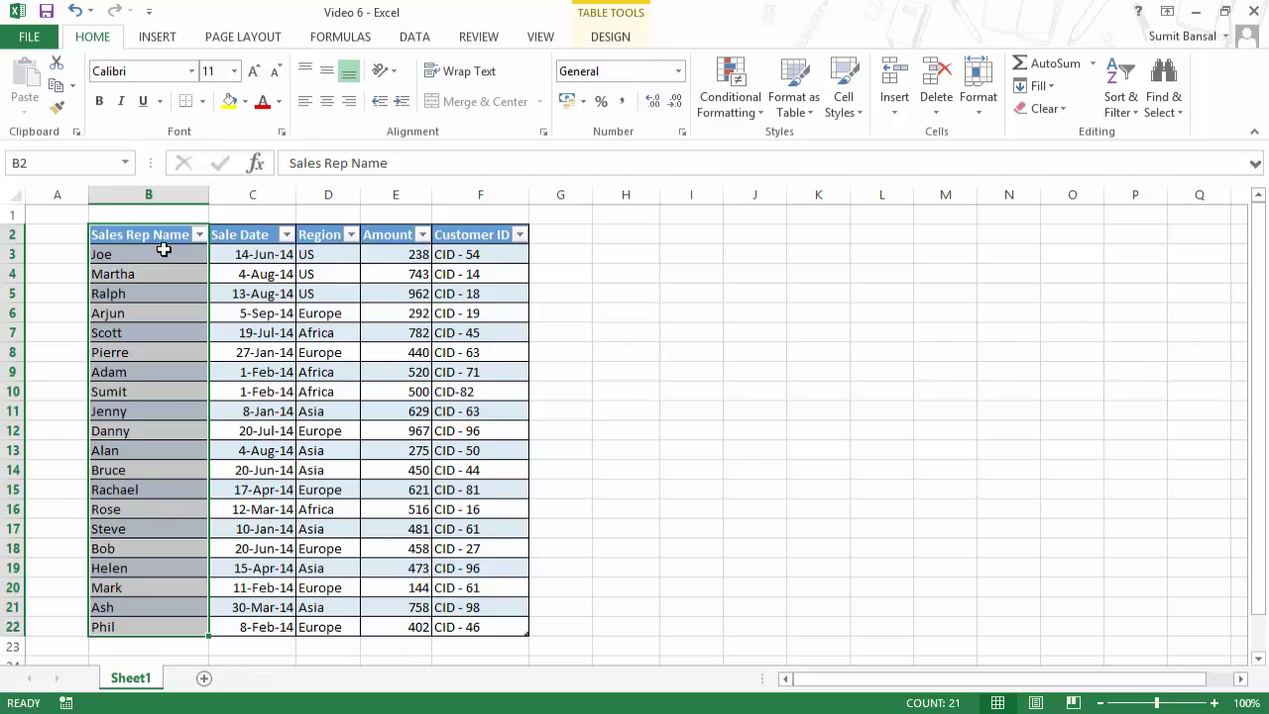
left_click_drag(184, 232, 255, 627)
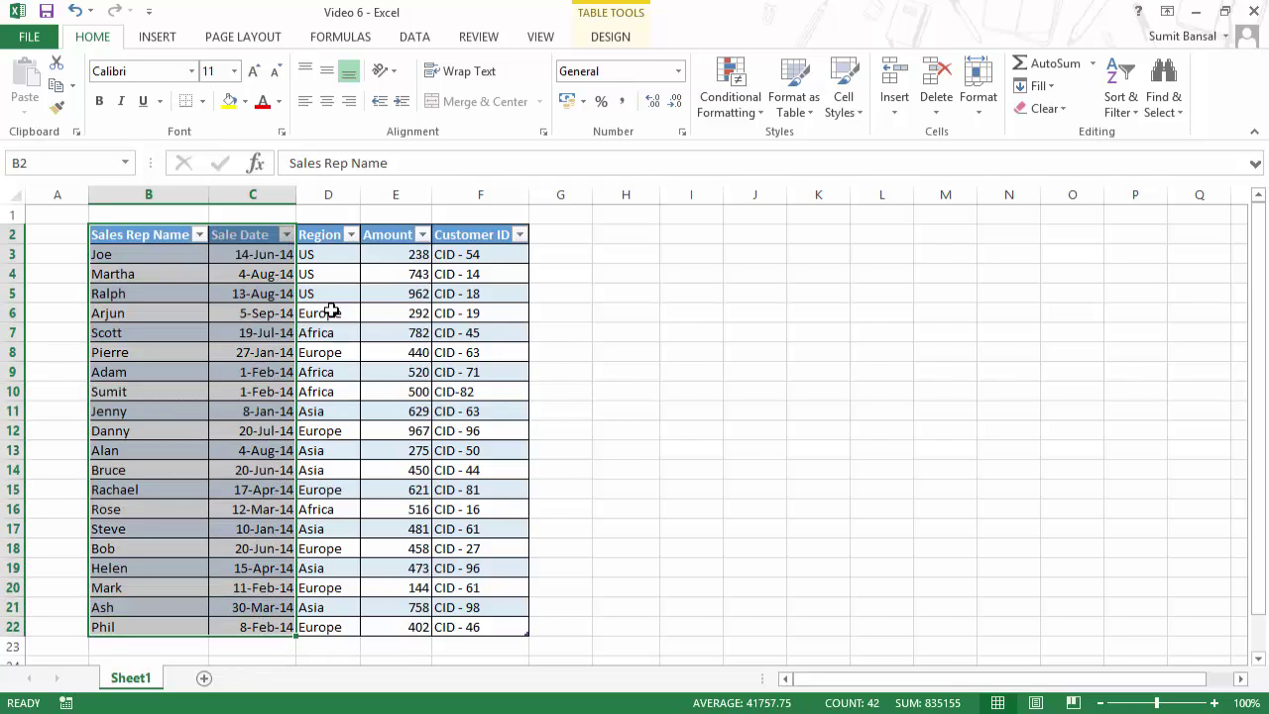
left_click(398, 259)
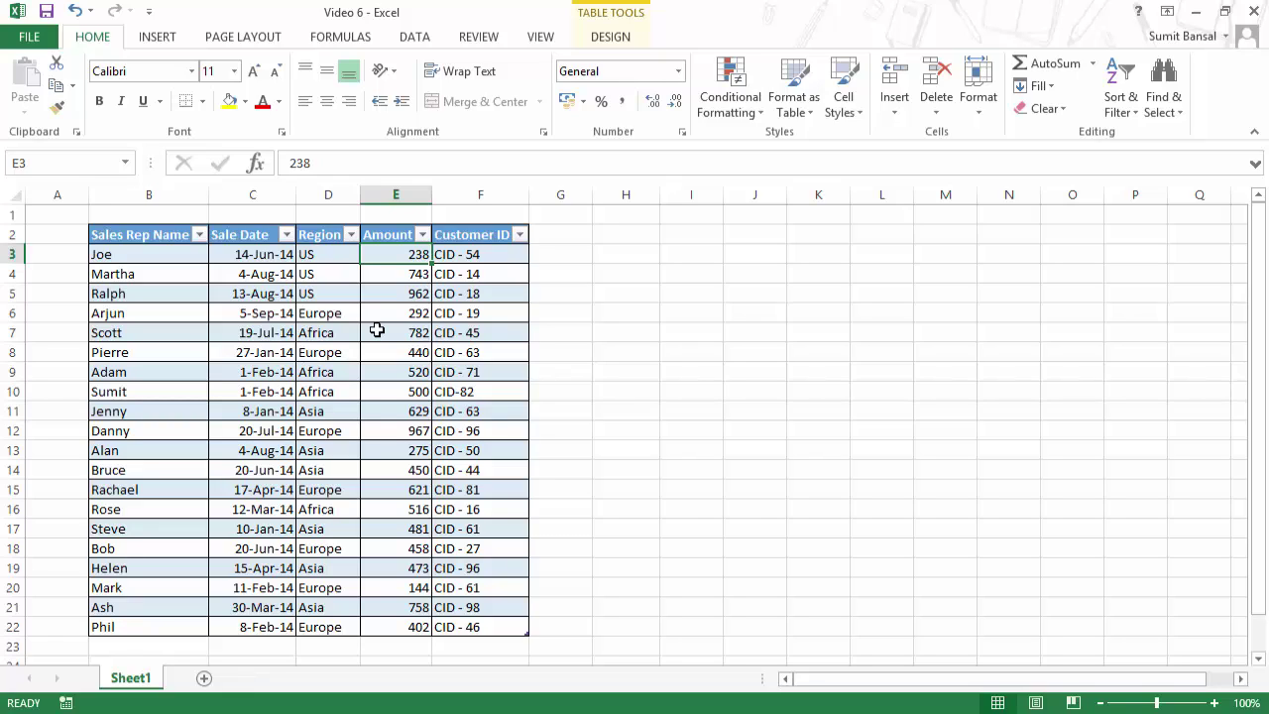
key("Right")
key("Right")
key("Right")
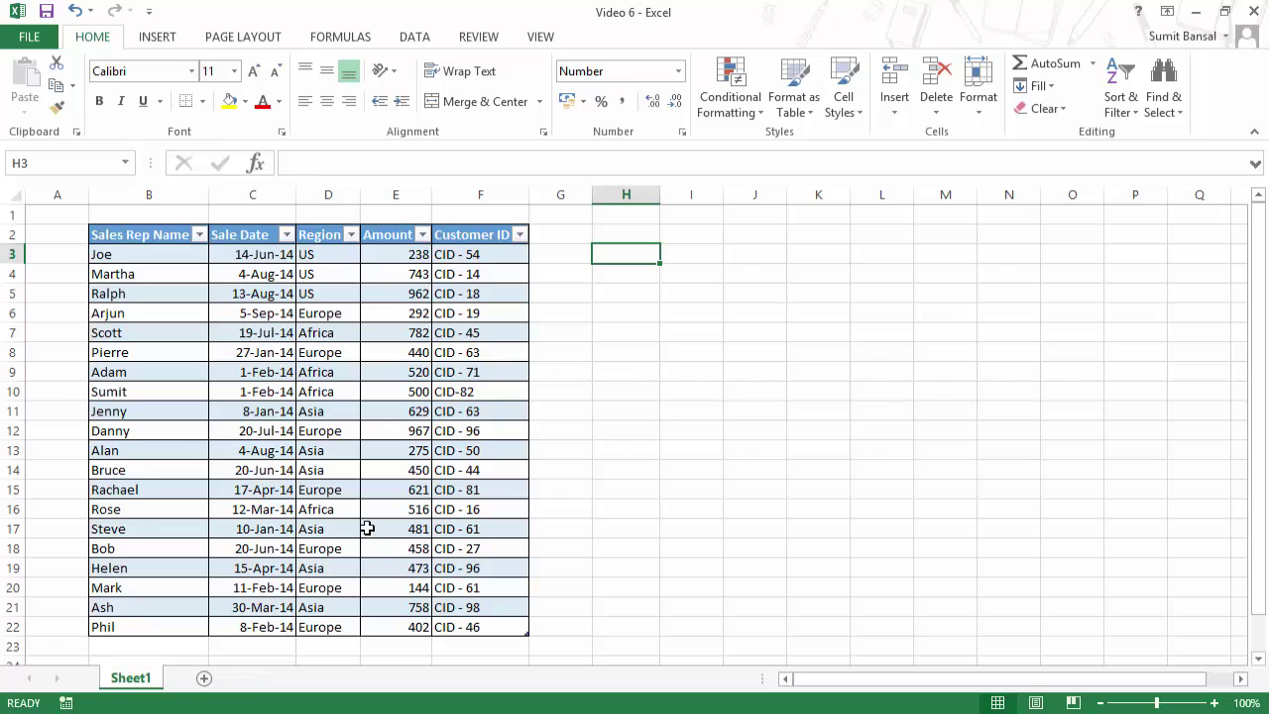
left_click_drag(347, 260, 342, 276)
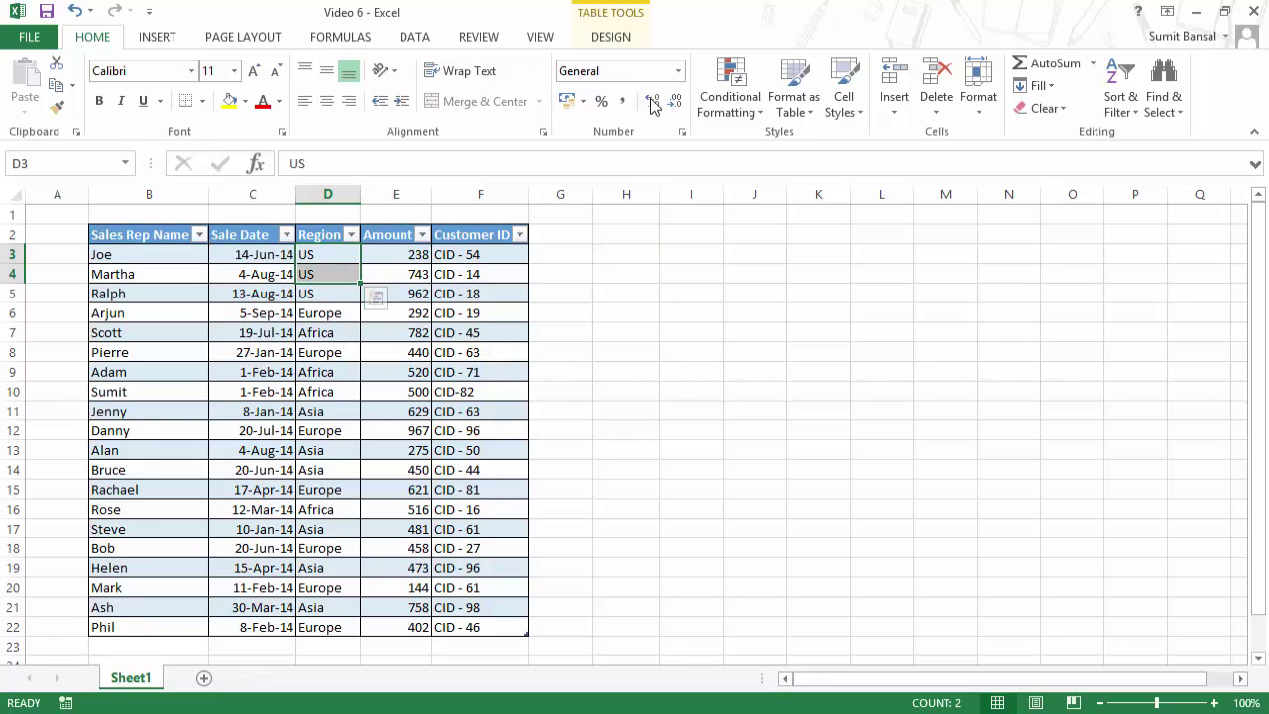
left_click(609, 40)
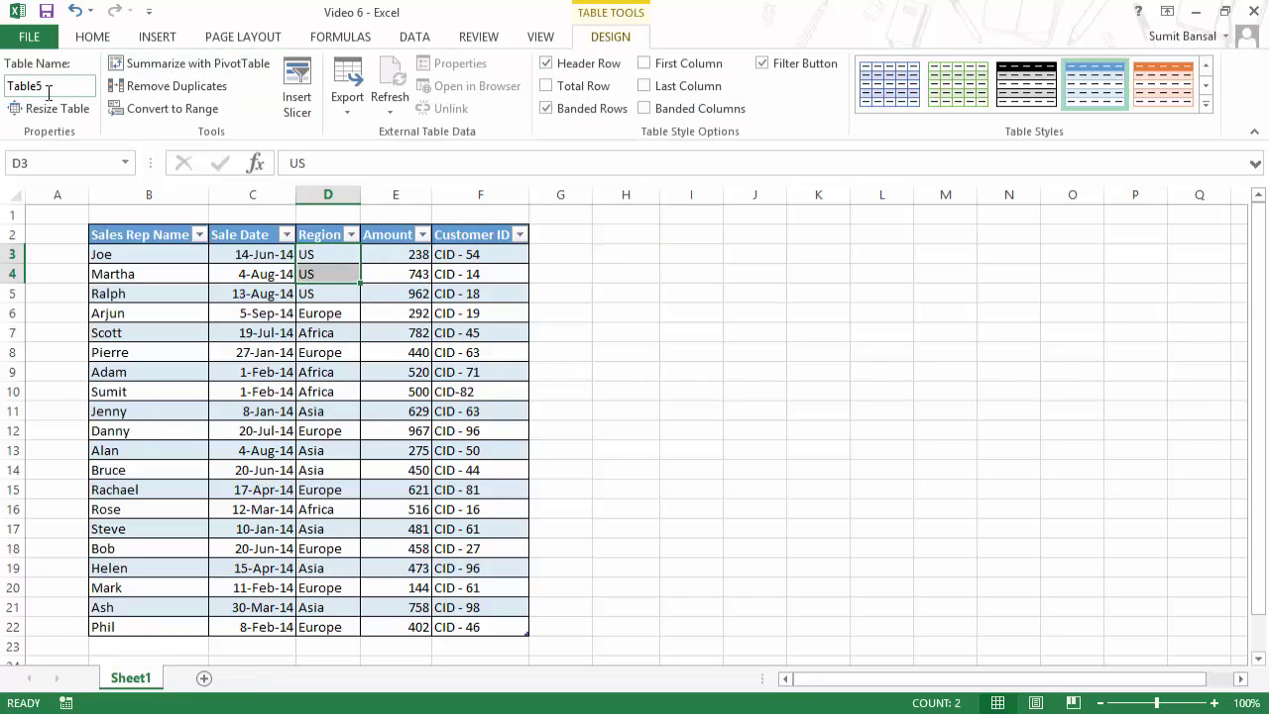
left_click(454, 316)
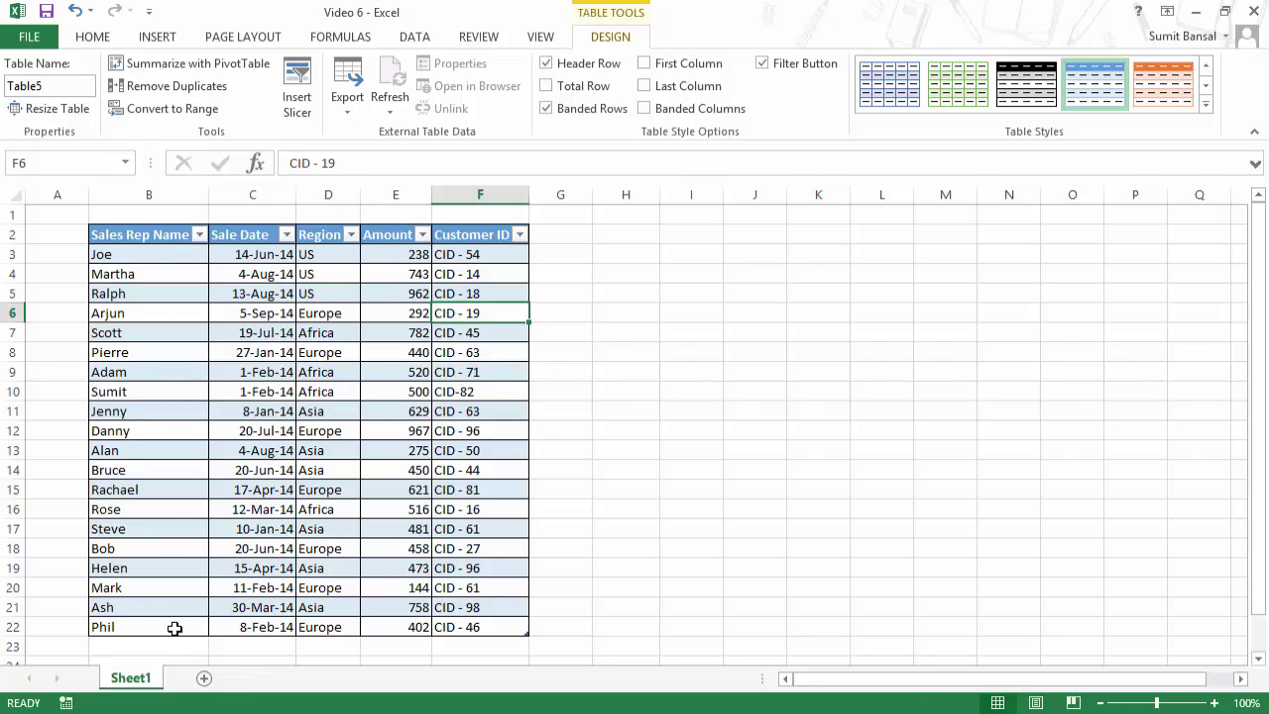
left_click(146, 238)
left_click(248, 235)
left_click(307, 235)
left_click(365, 234)
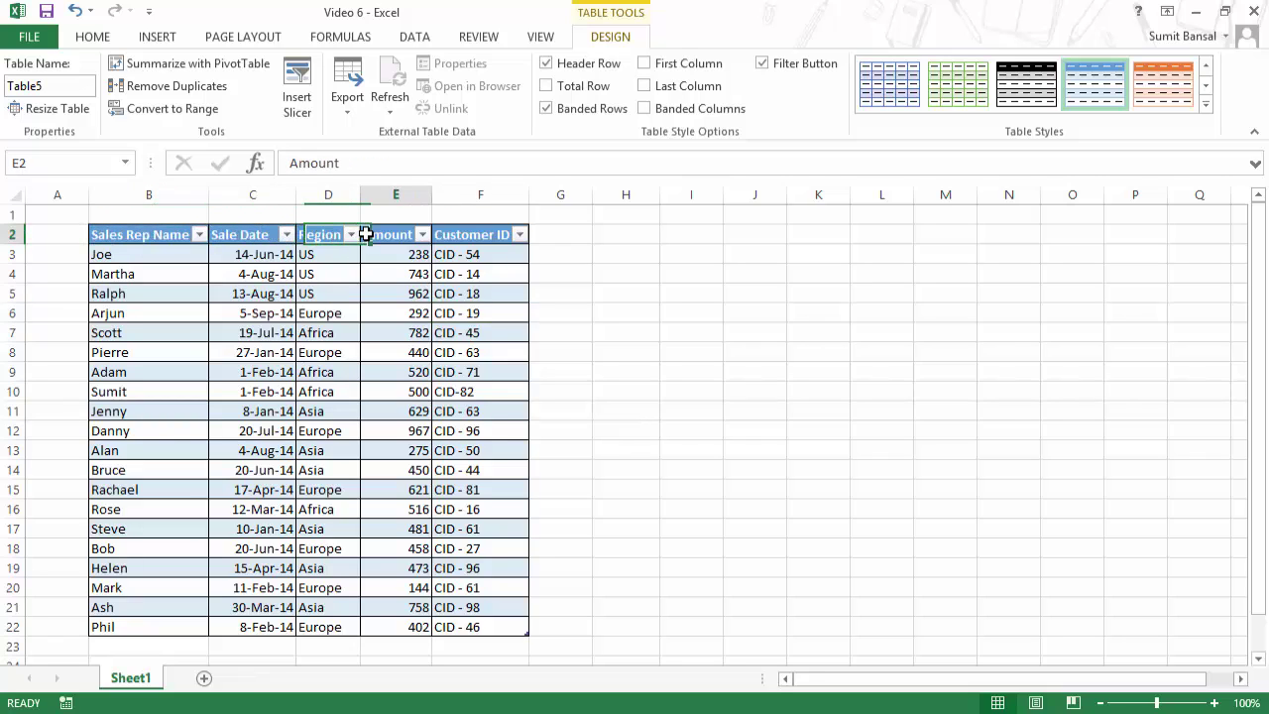
left_click(478, 238)
left_click(628, 255)
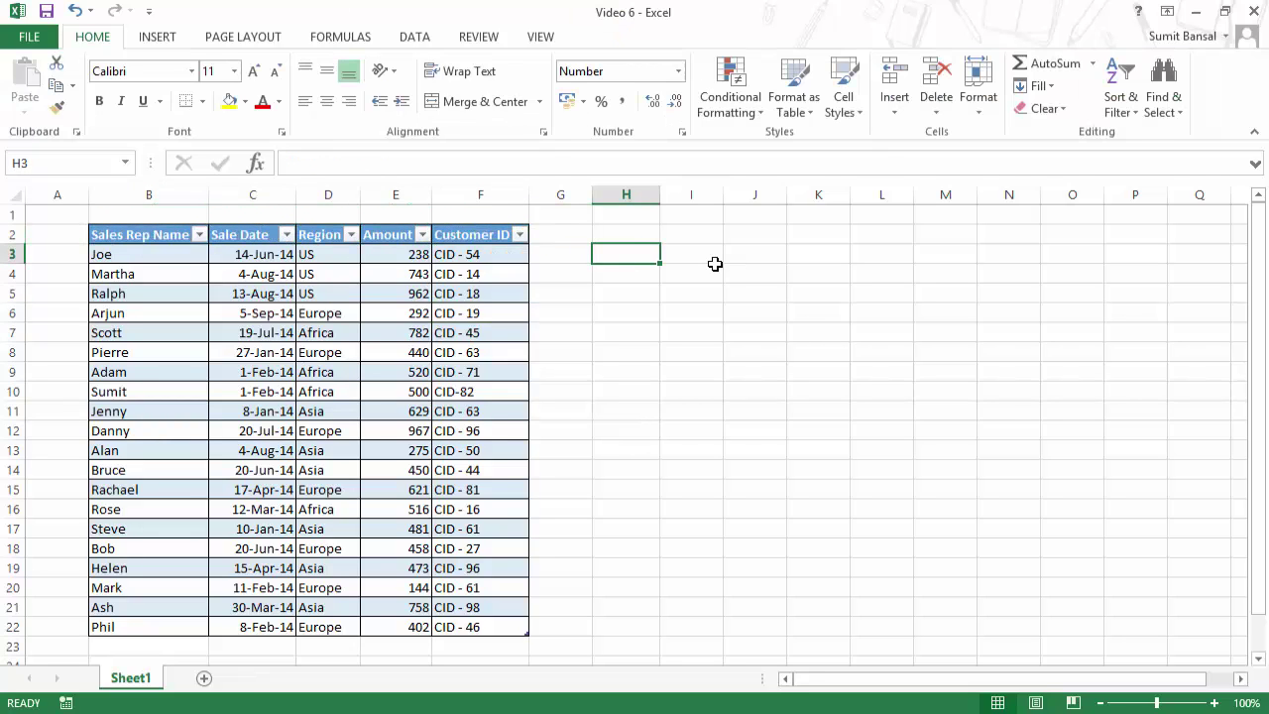
type("=")
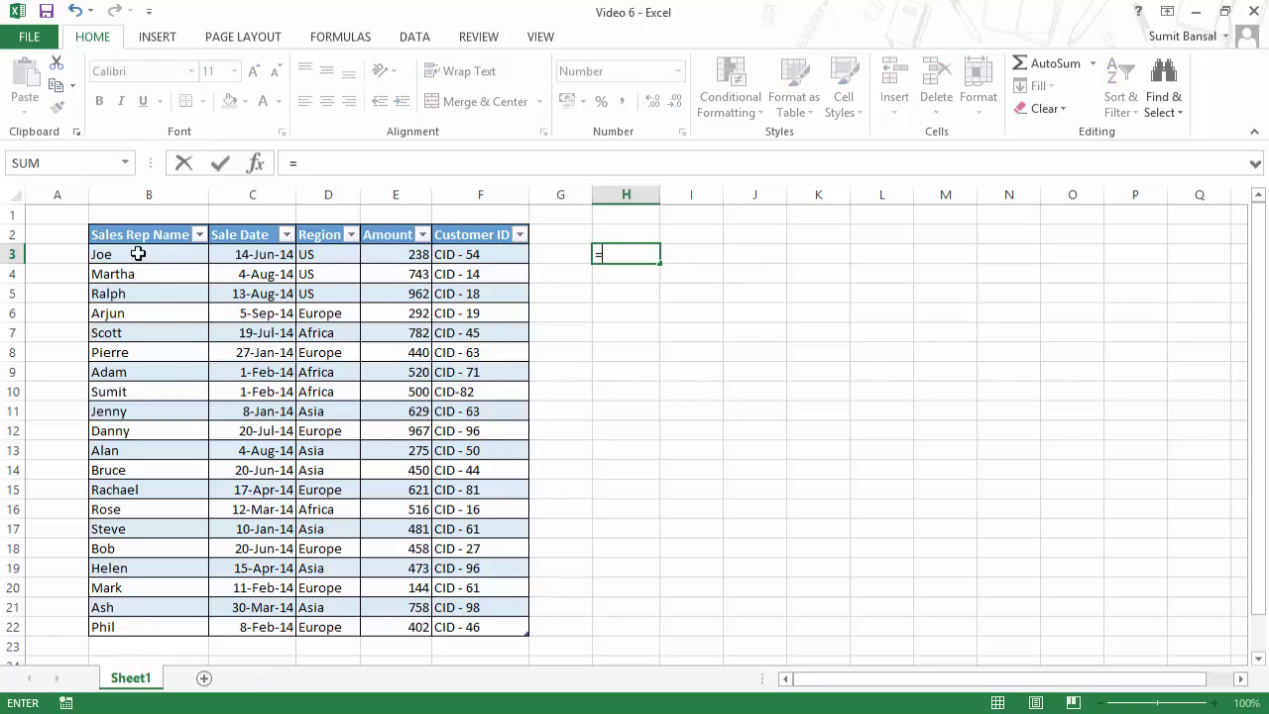
left_click_drag(156, 252, 498, 628)
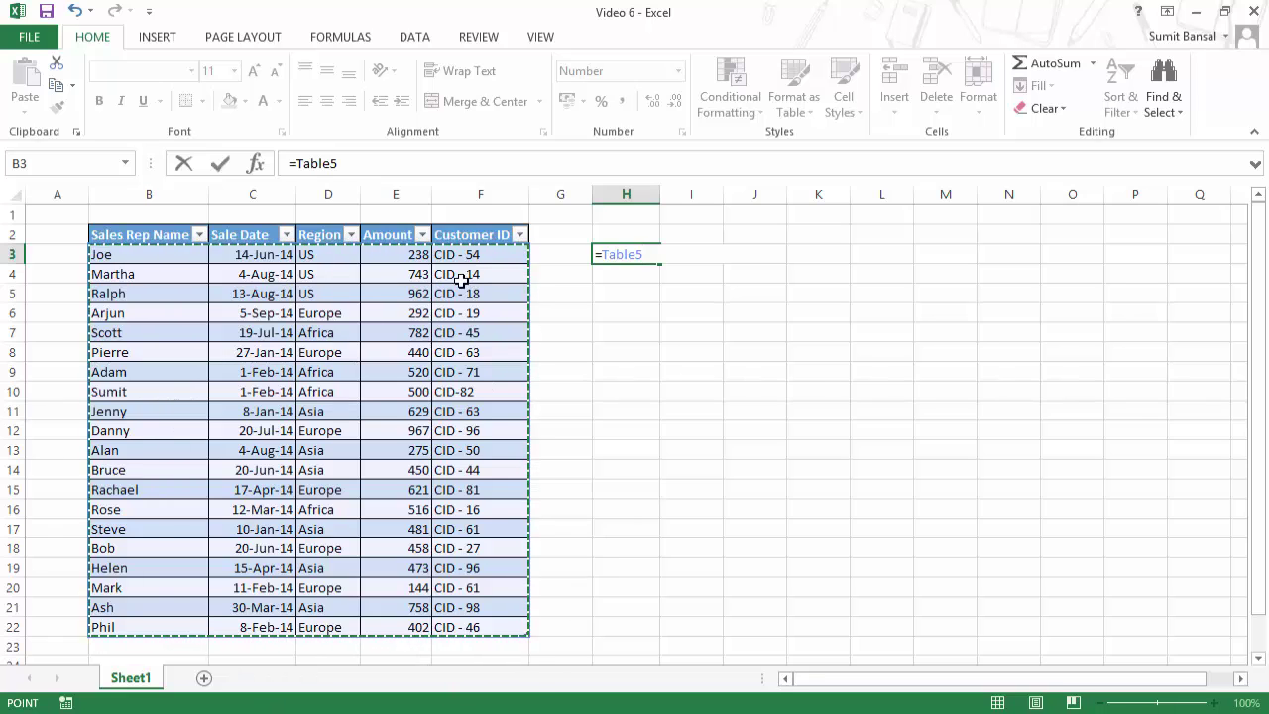
key("BackSpace")
key("BackSpace")
key("BackSpace")
key("BackSpace")
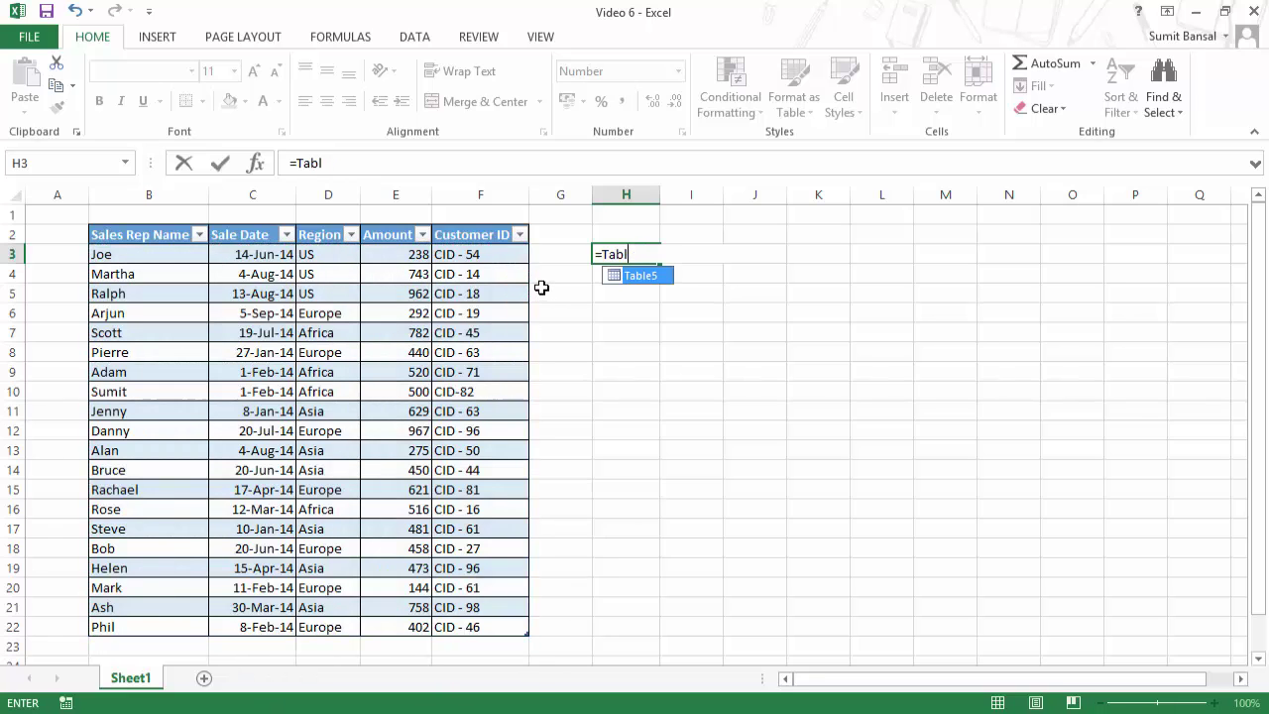
key("BackSpace")
key("BackSpace")
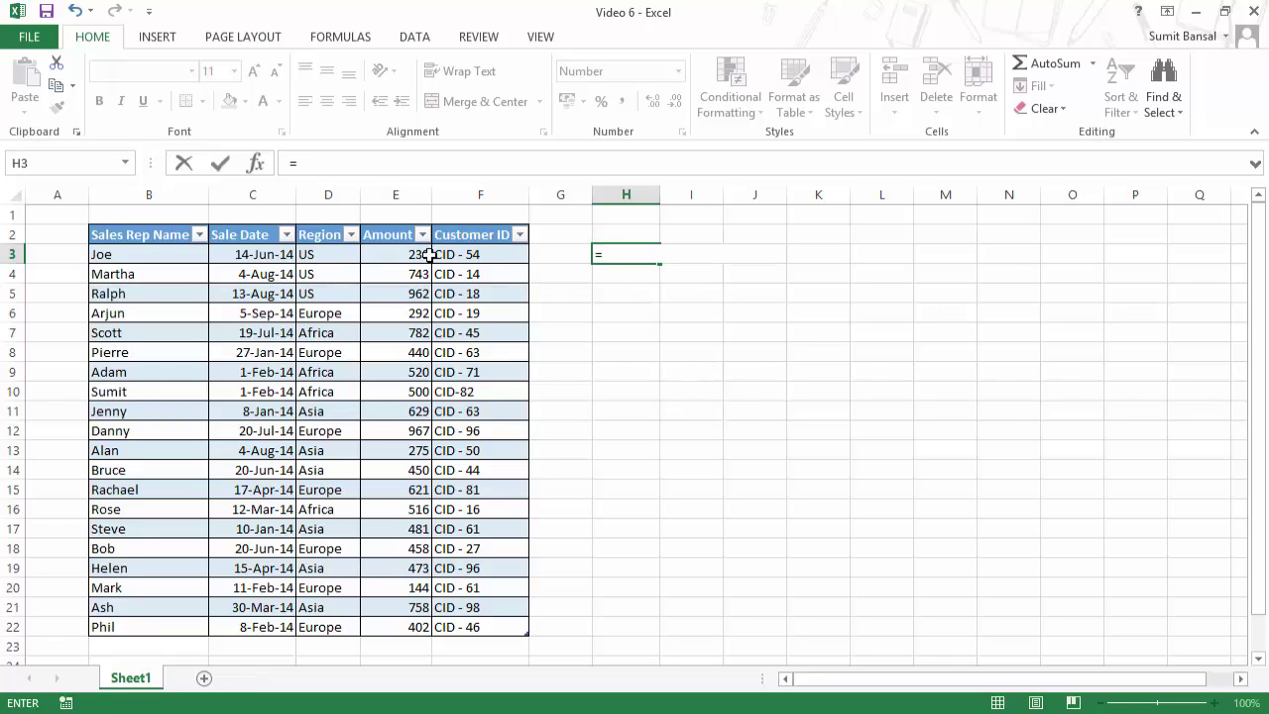
left_click_drag(171, 233, 484, 621)
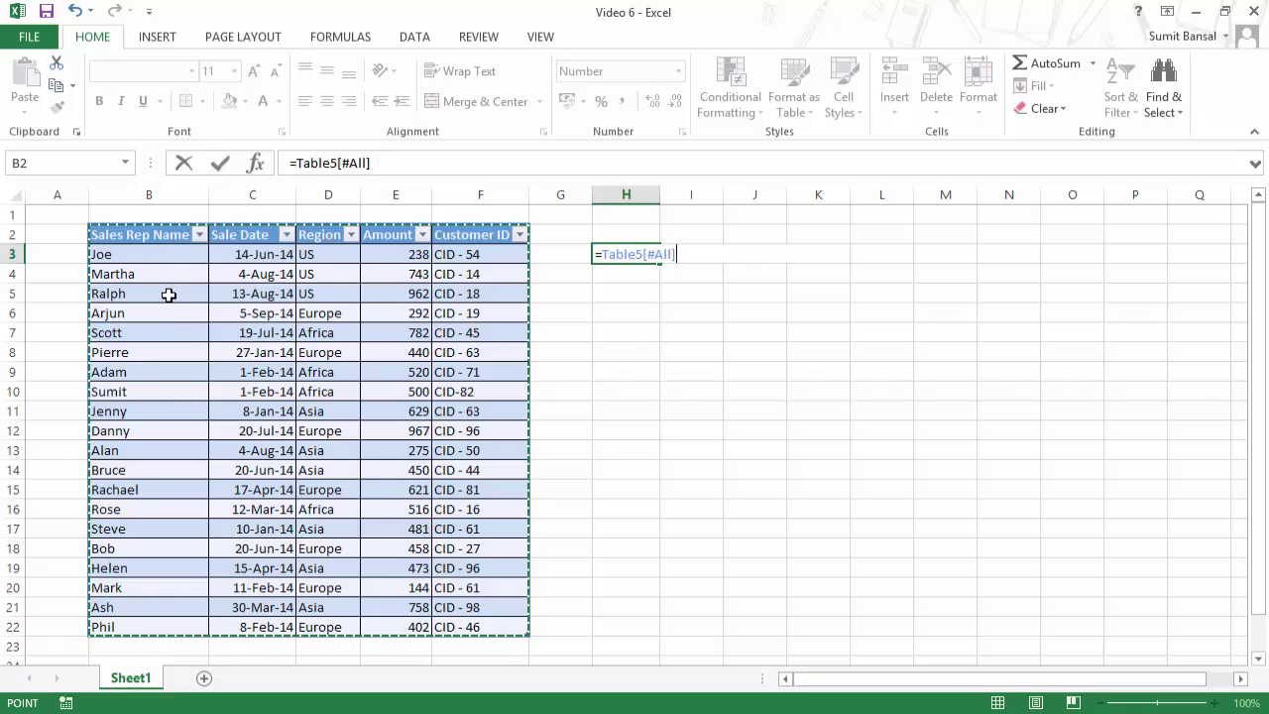
left_click_drag(157, 238, 168, 622)
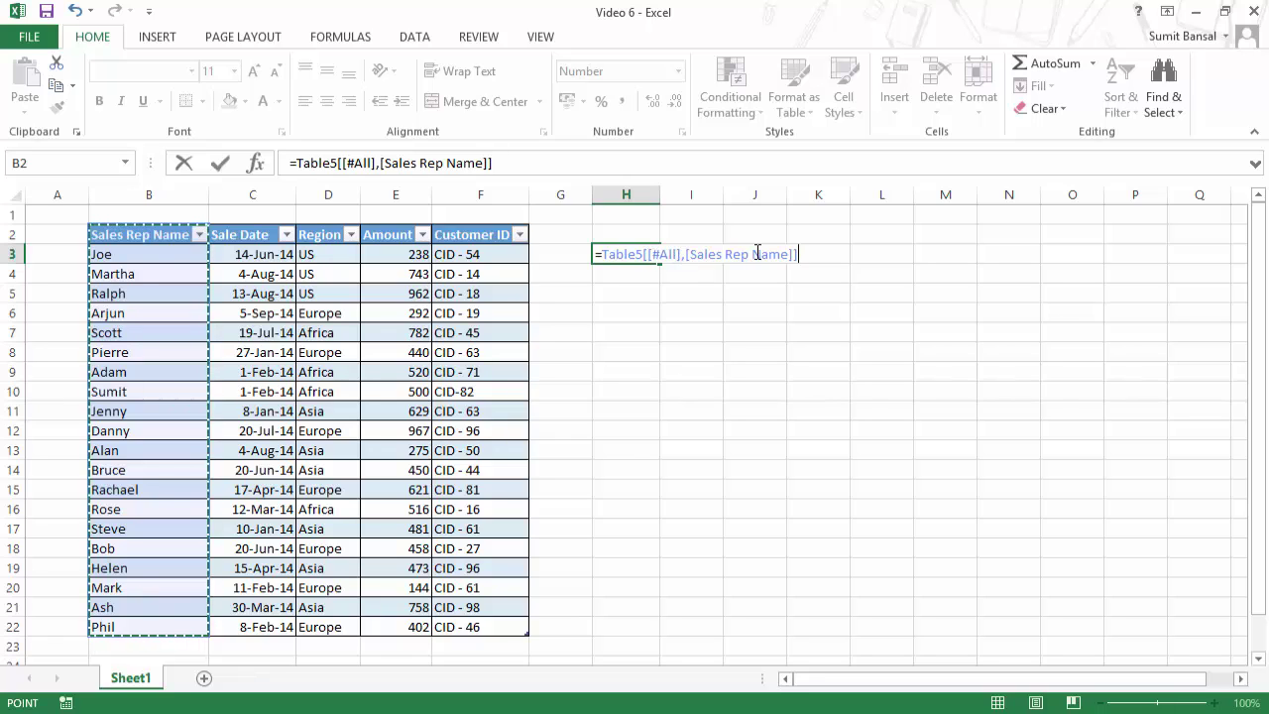
left_click_drag(143, 235, 264, 627)
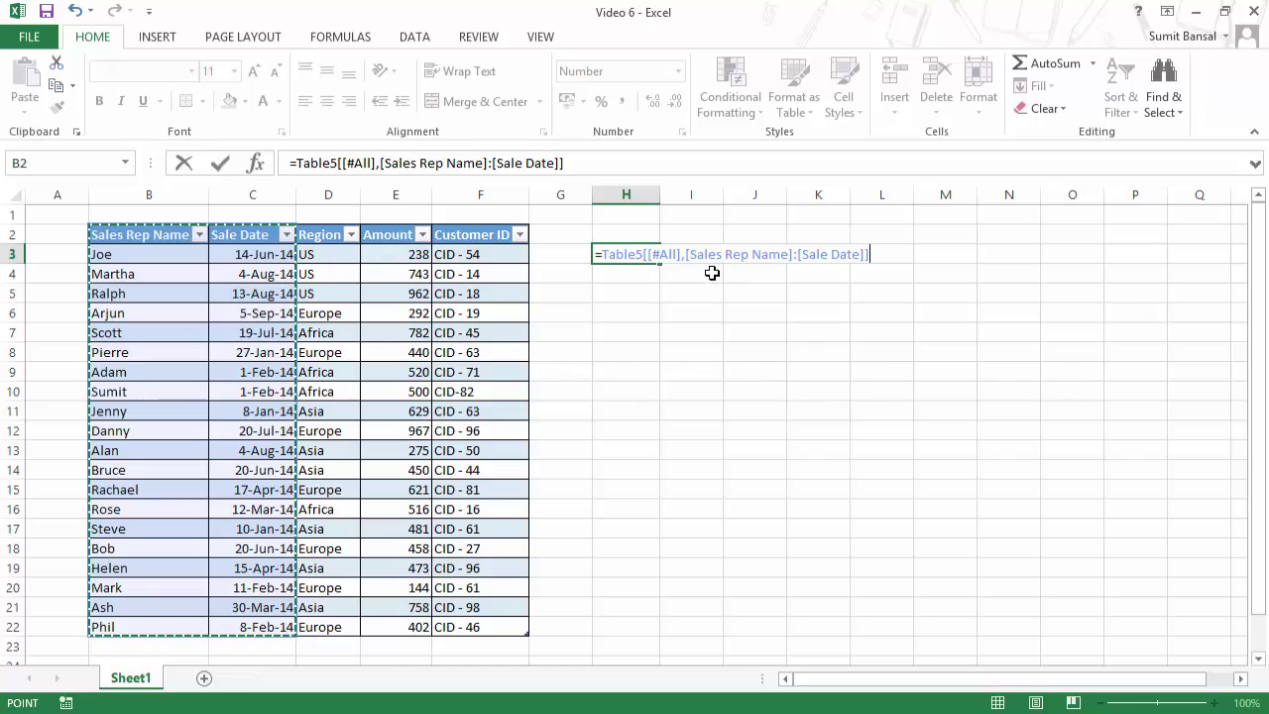
key("Escape")
type("=")
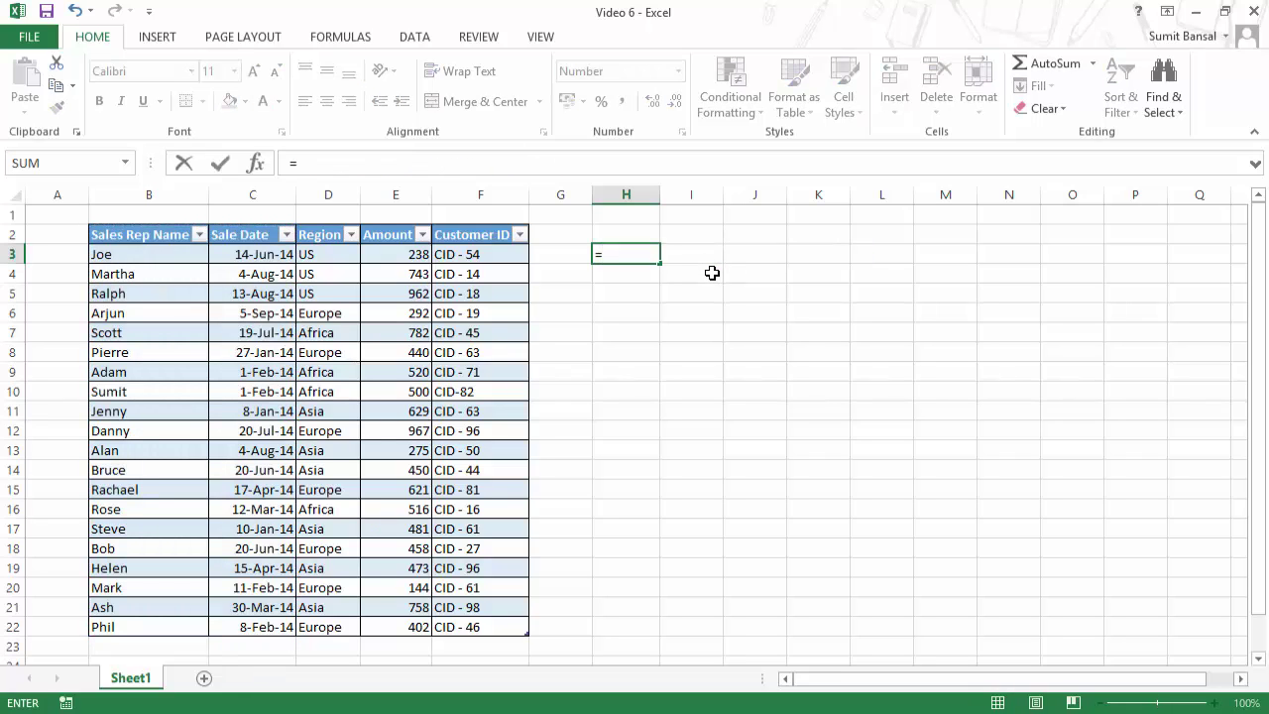
type("ta")
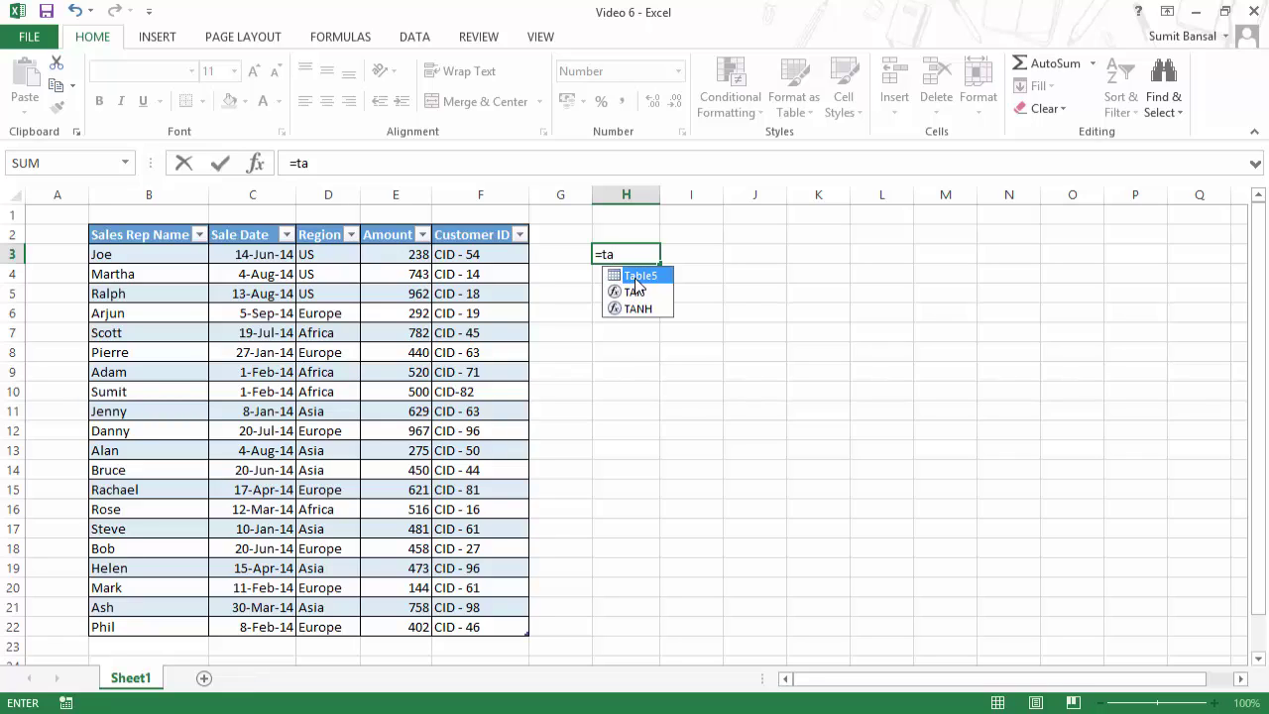
key("Tab")
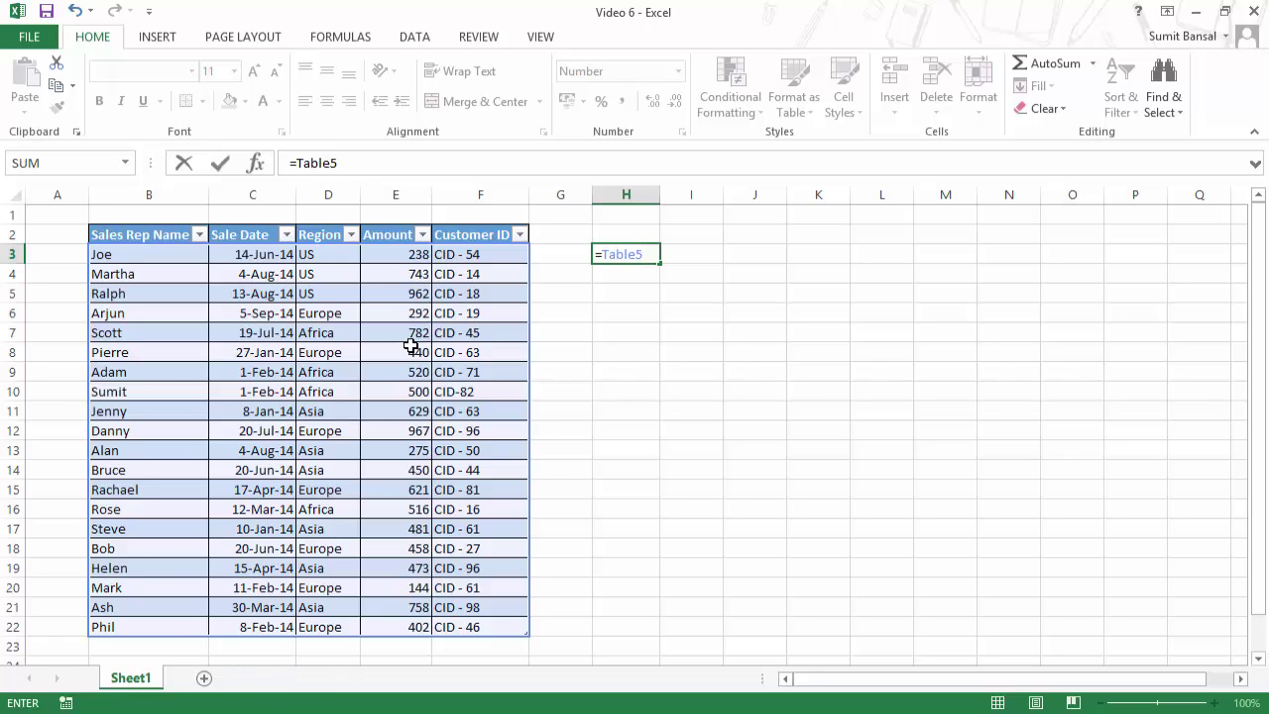
type("[")
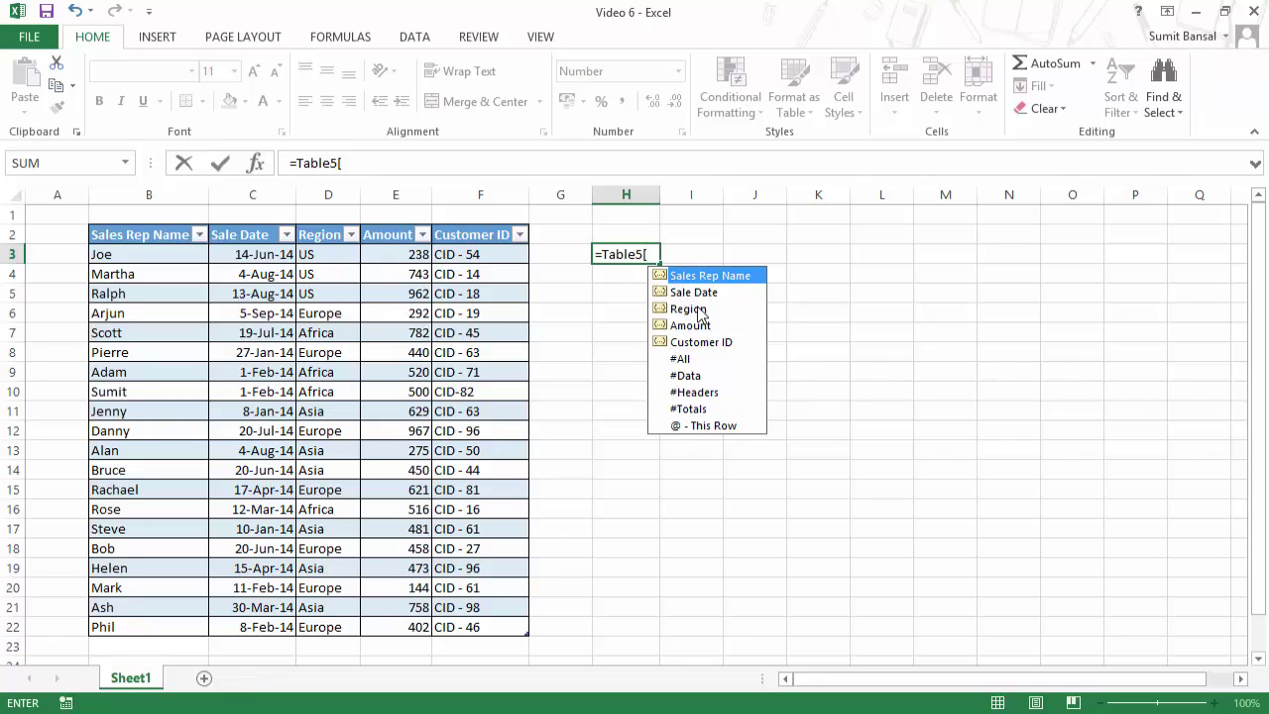
left_click(699, 327)
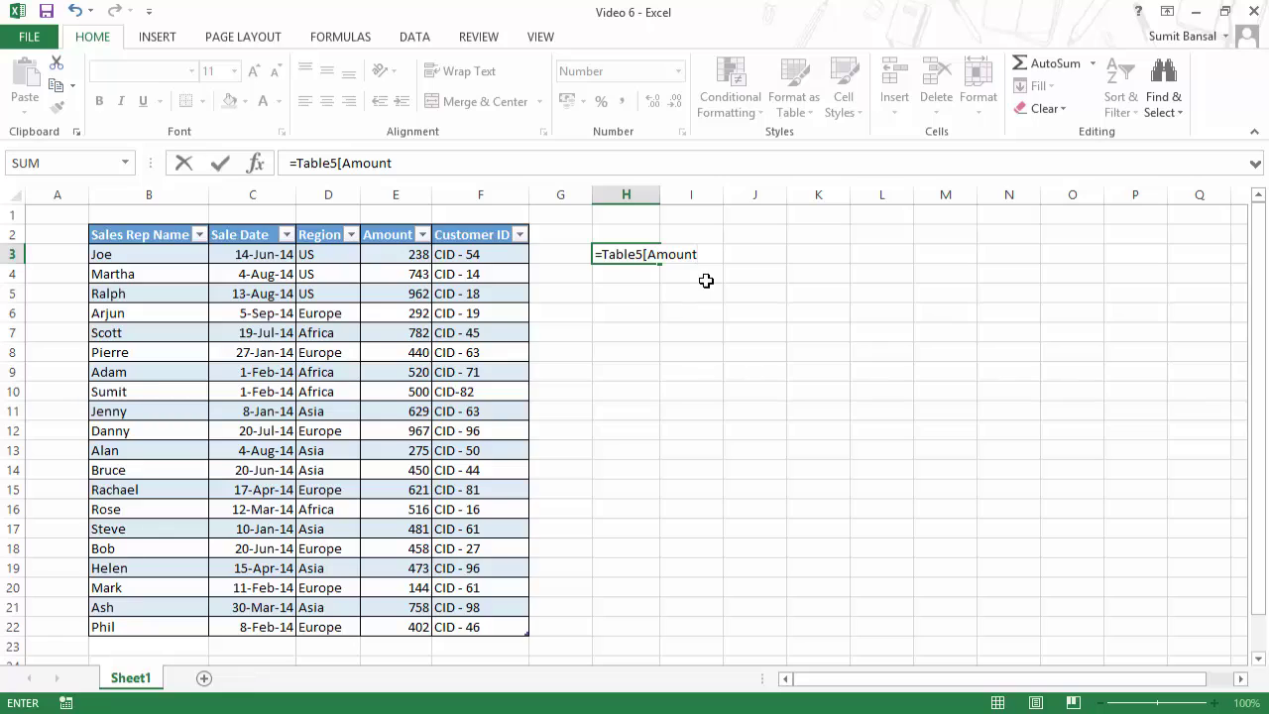
type("]")
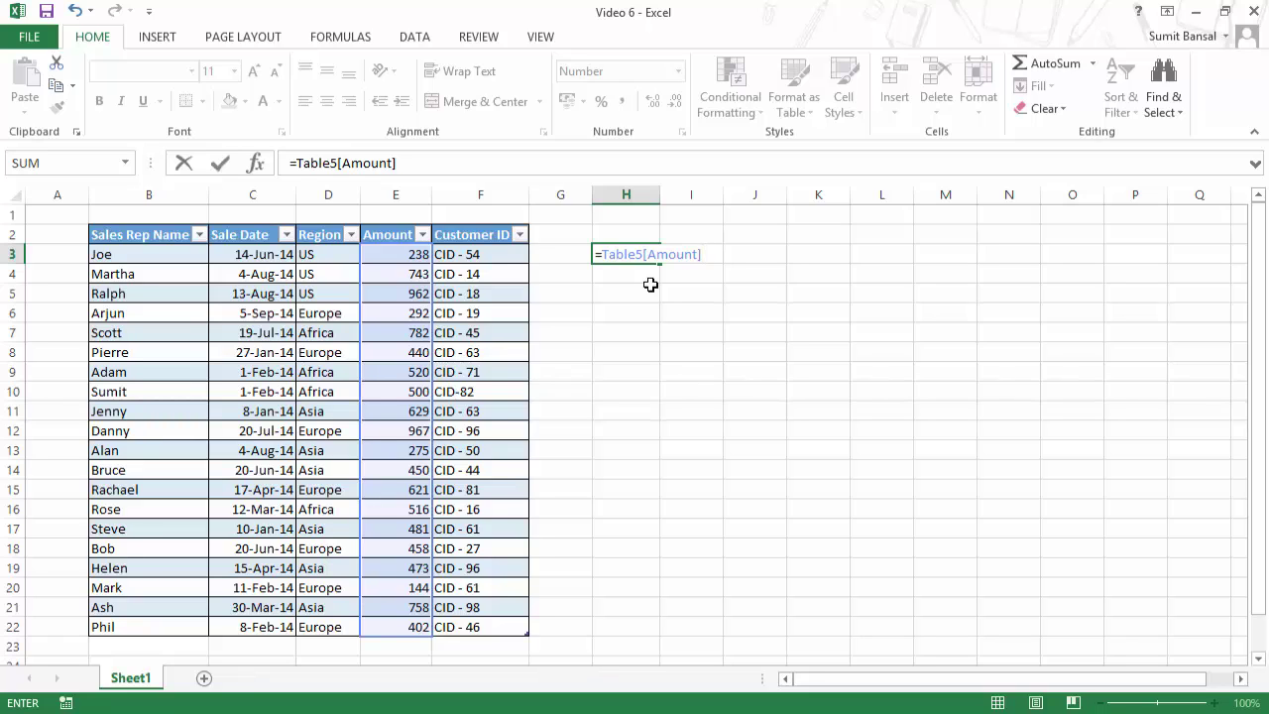
key("BackSpace")
key("BackSpace")
key("BackSpace")
key("BackSpace")
key("BackSpace")
key("BackSpace")
key("BackSpace")
key("BackSpace")
key("BackSpace")
key("BackSpace")
key("BackSpace")
key("BackSpace")
key("BackSpace")
key("BackSpace")
key("BackSpace")
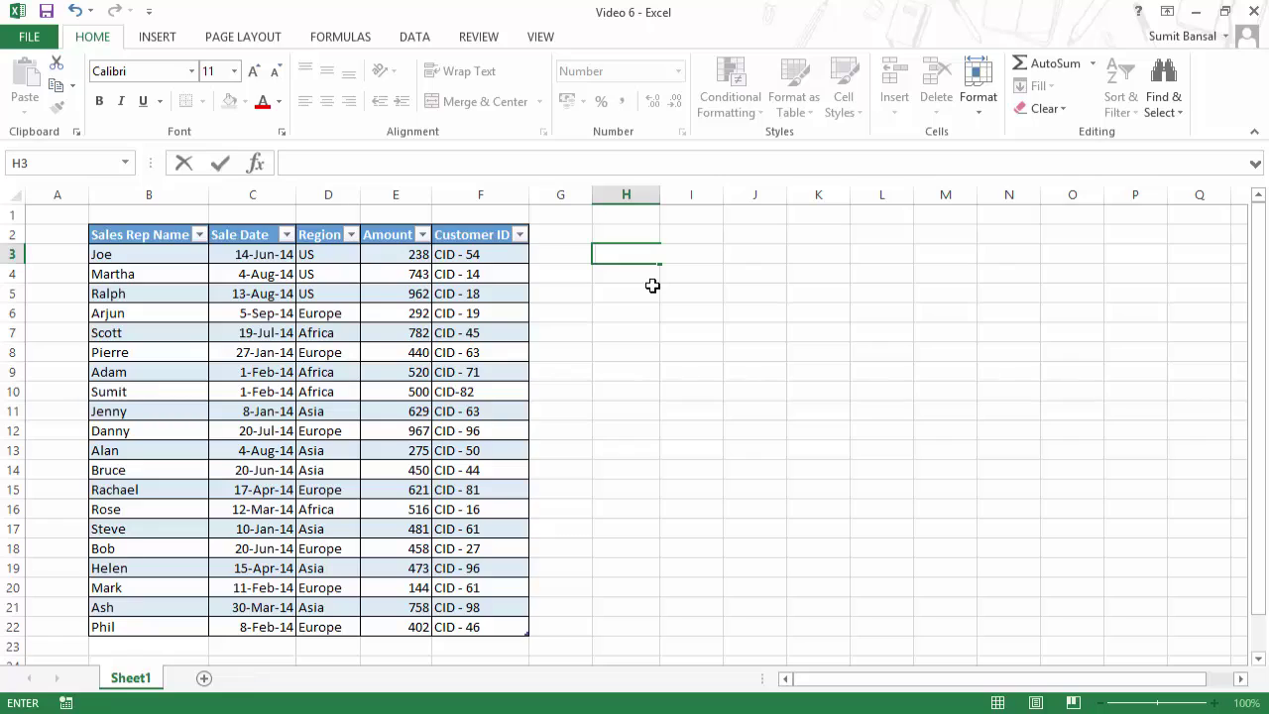
type("=")
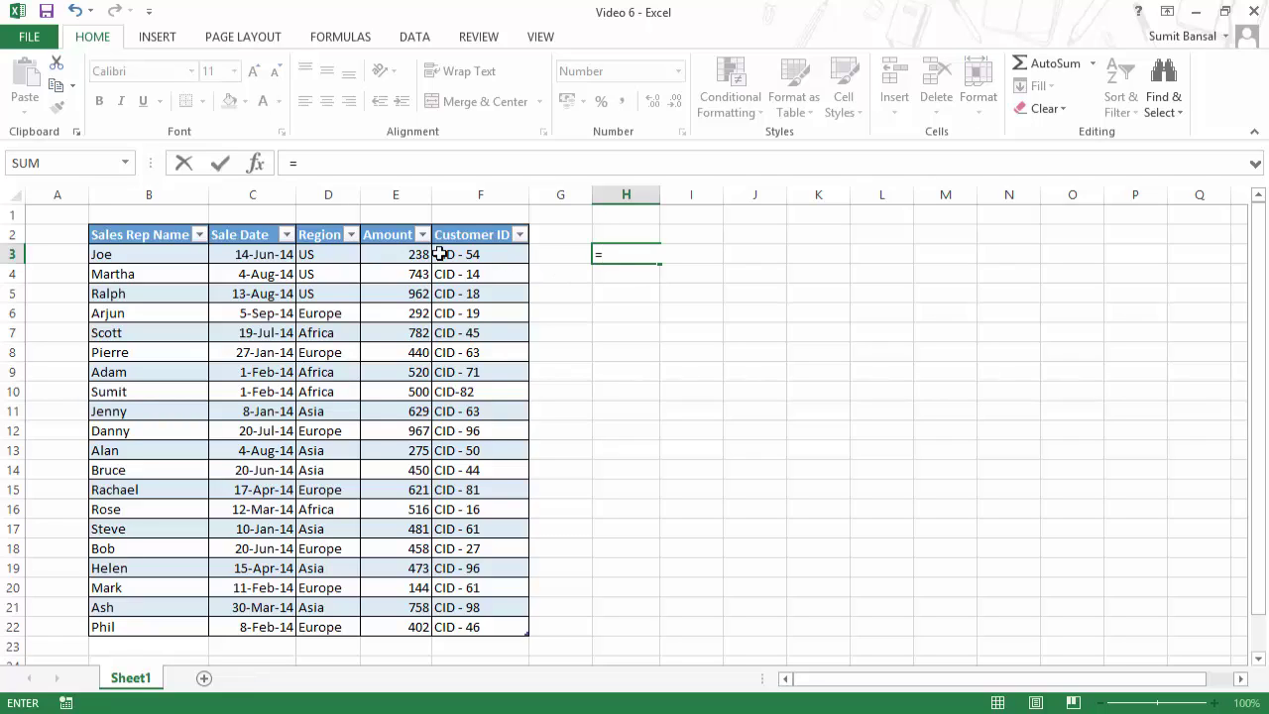
left_click(401, 258)
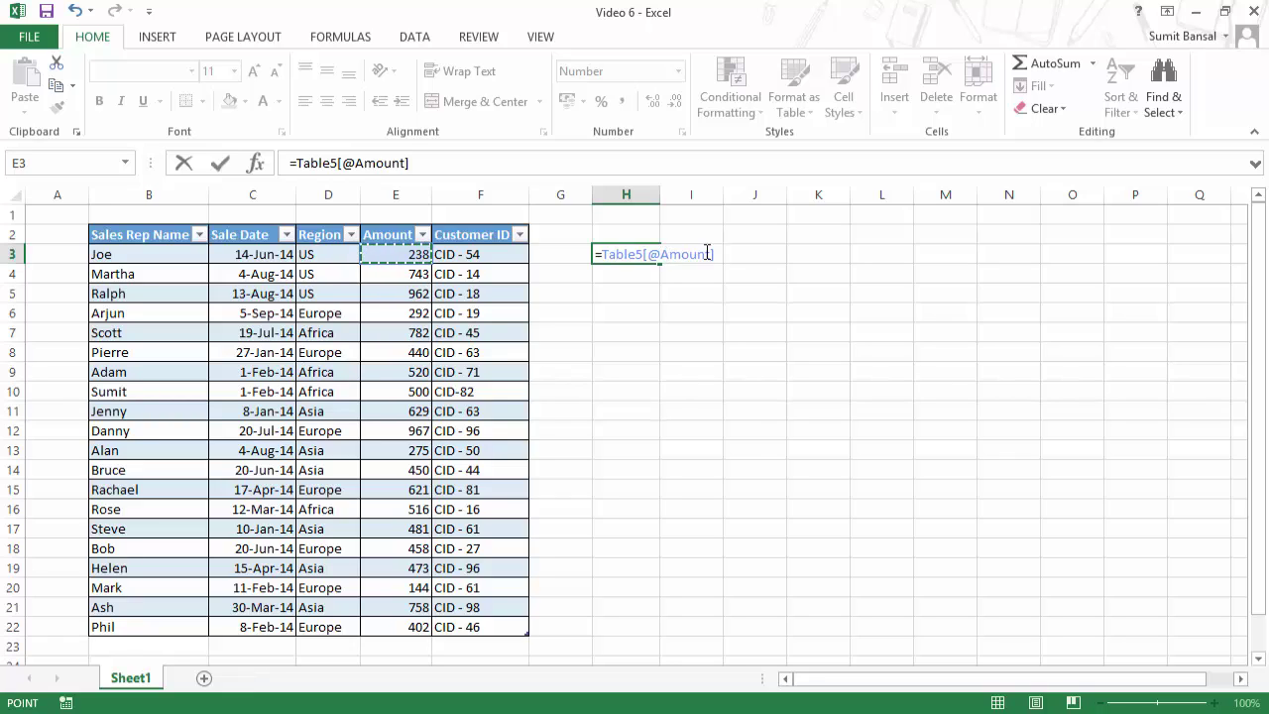
left_click(398, 294)
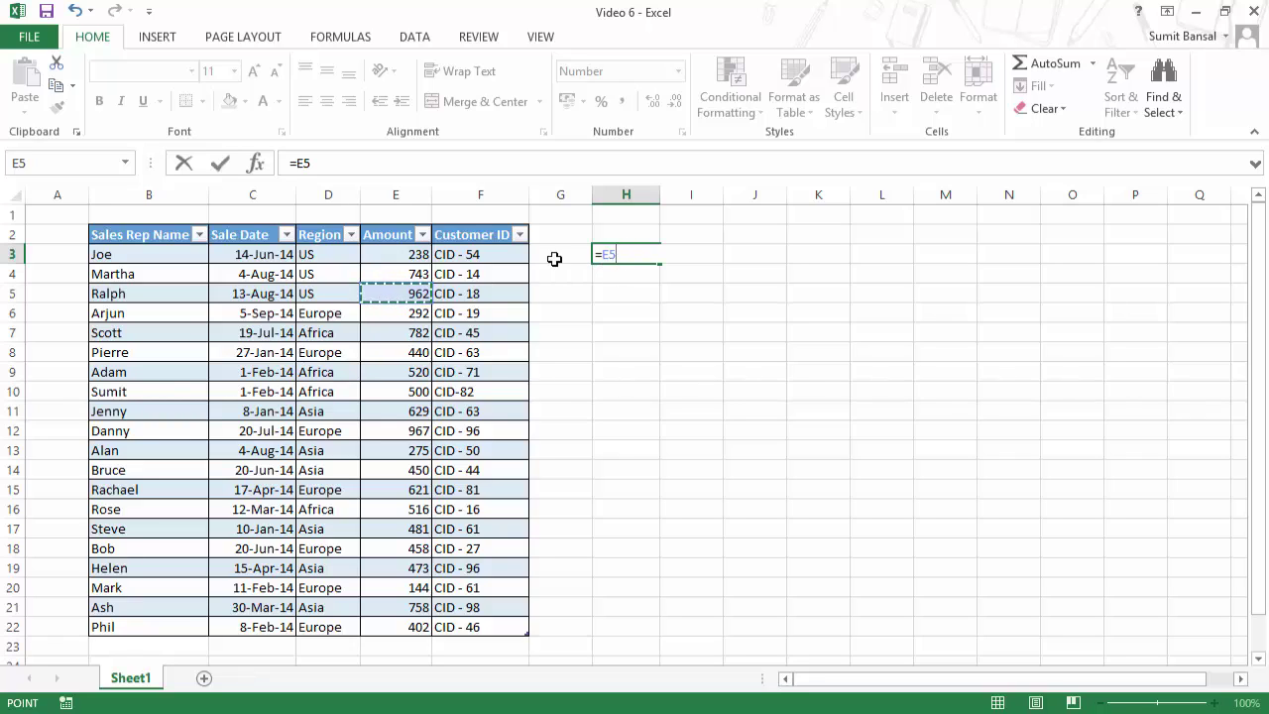
left_click(401, 257)
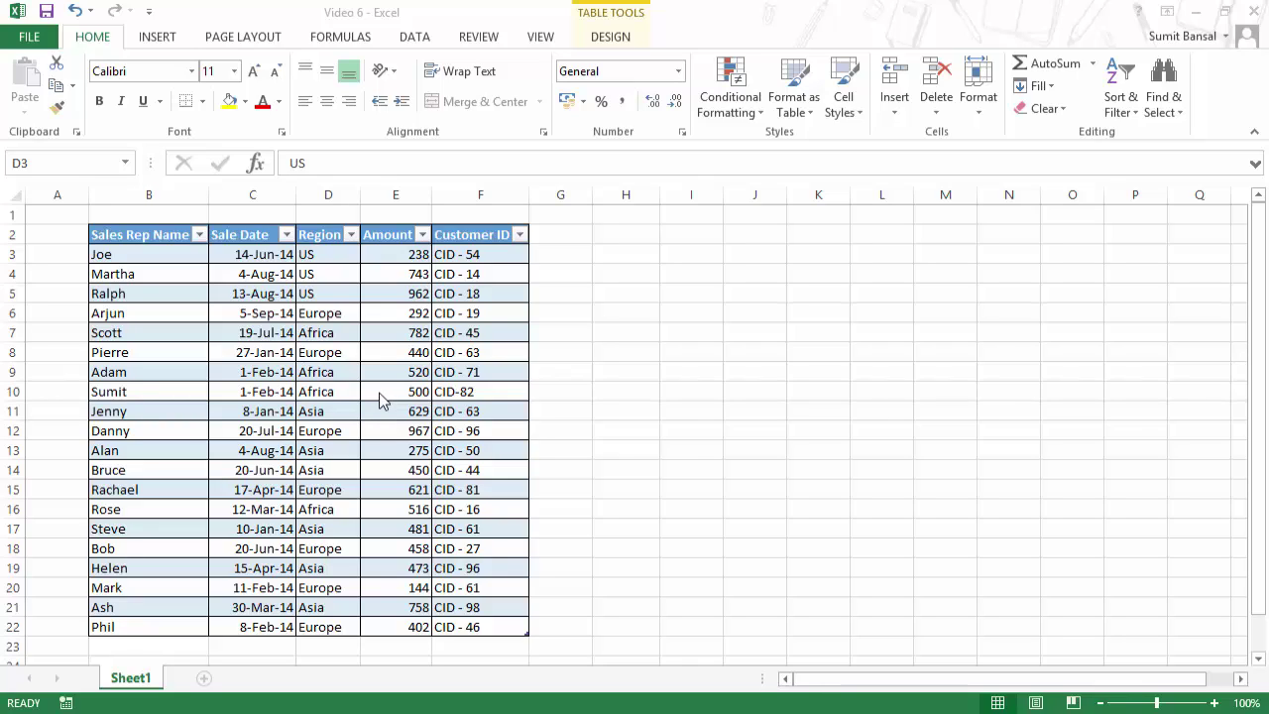
left_click(346, 332)
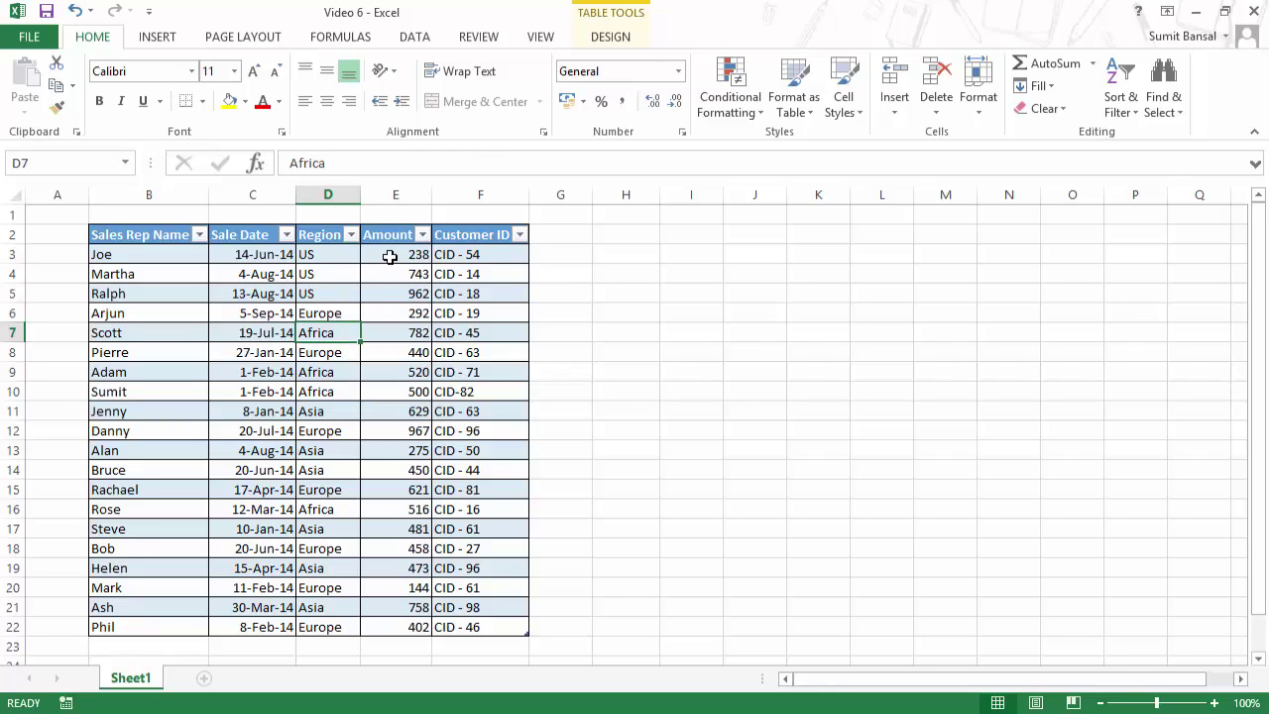
left_click(629, 36)
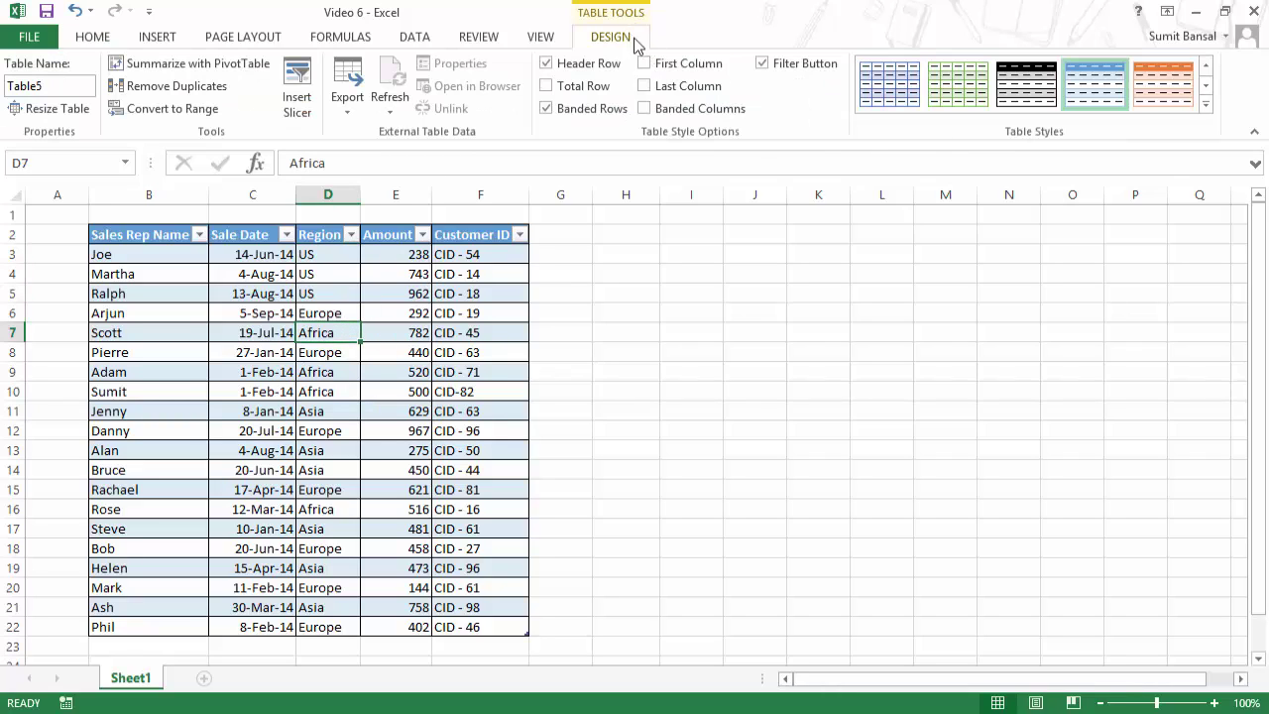
left_click(300, 109)
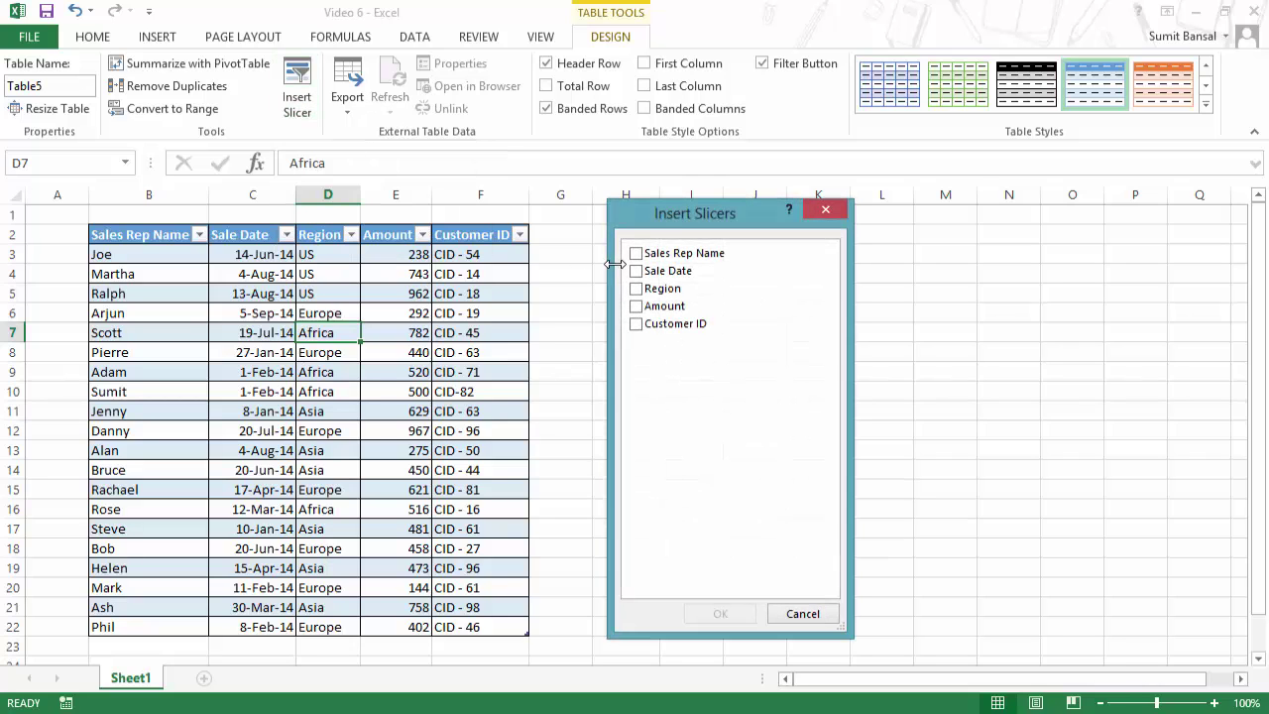
left_click_drag(671, 219, 643, 248)
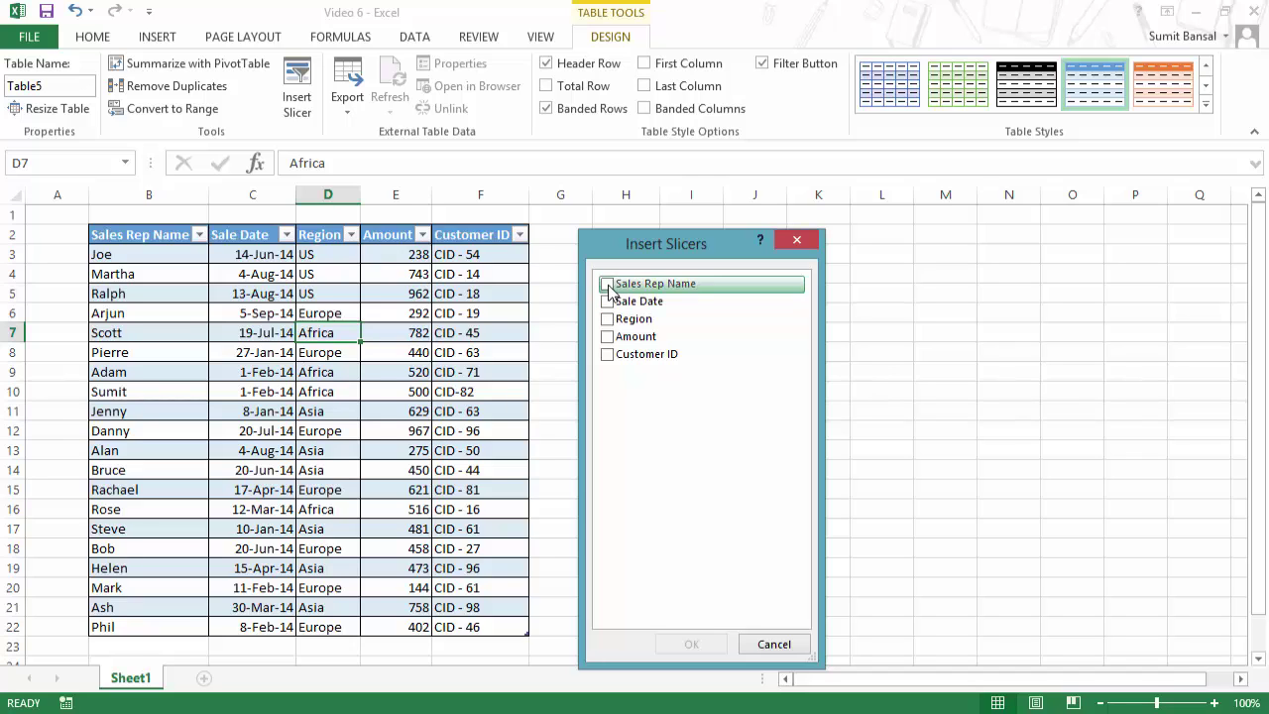
left_click(607, 286)
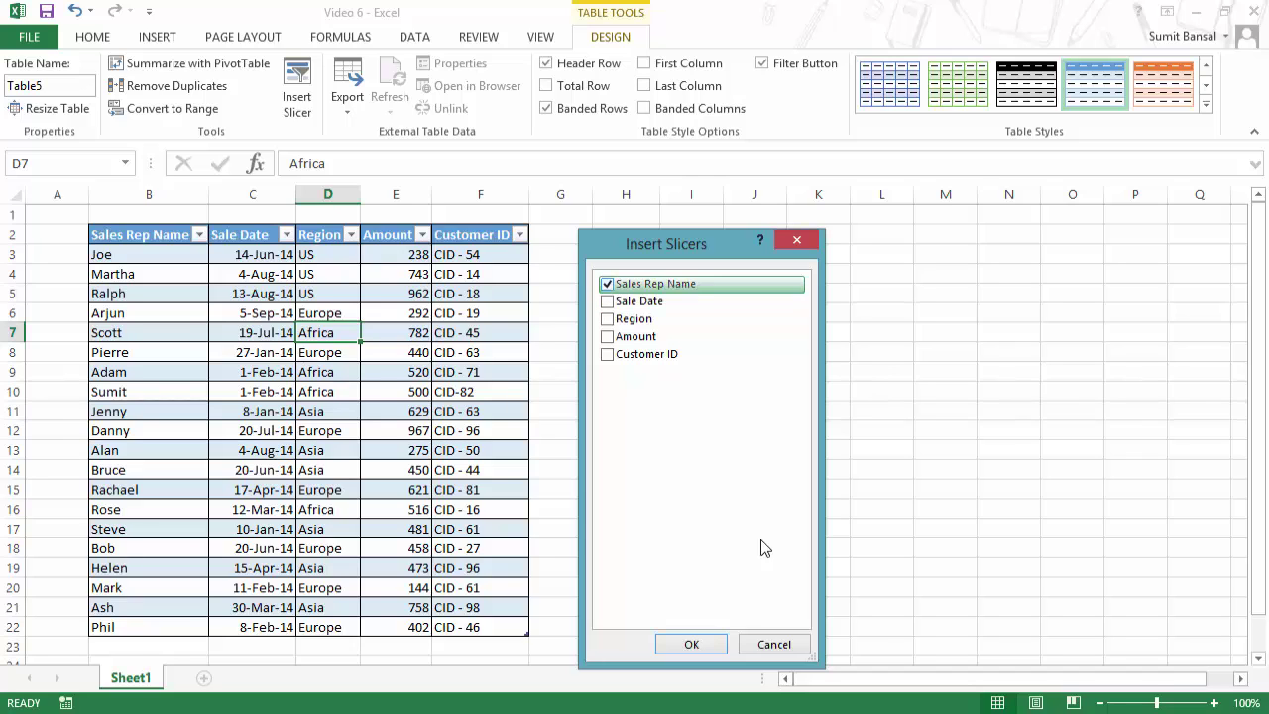
left_click(702, 646)
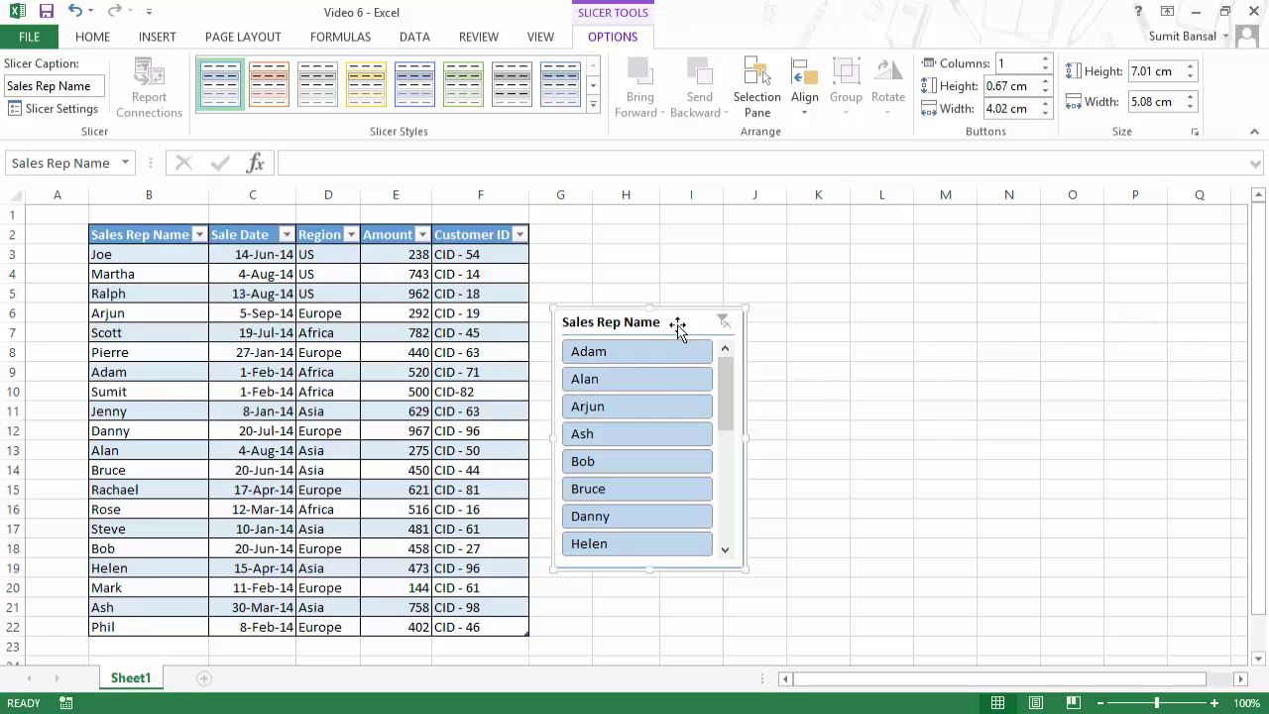
left_click_drag(677, 327, 687, 284)
left_click_drag(735, 380, 734, 317)
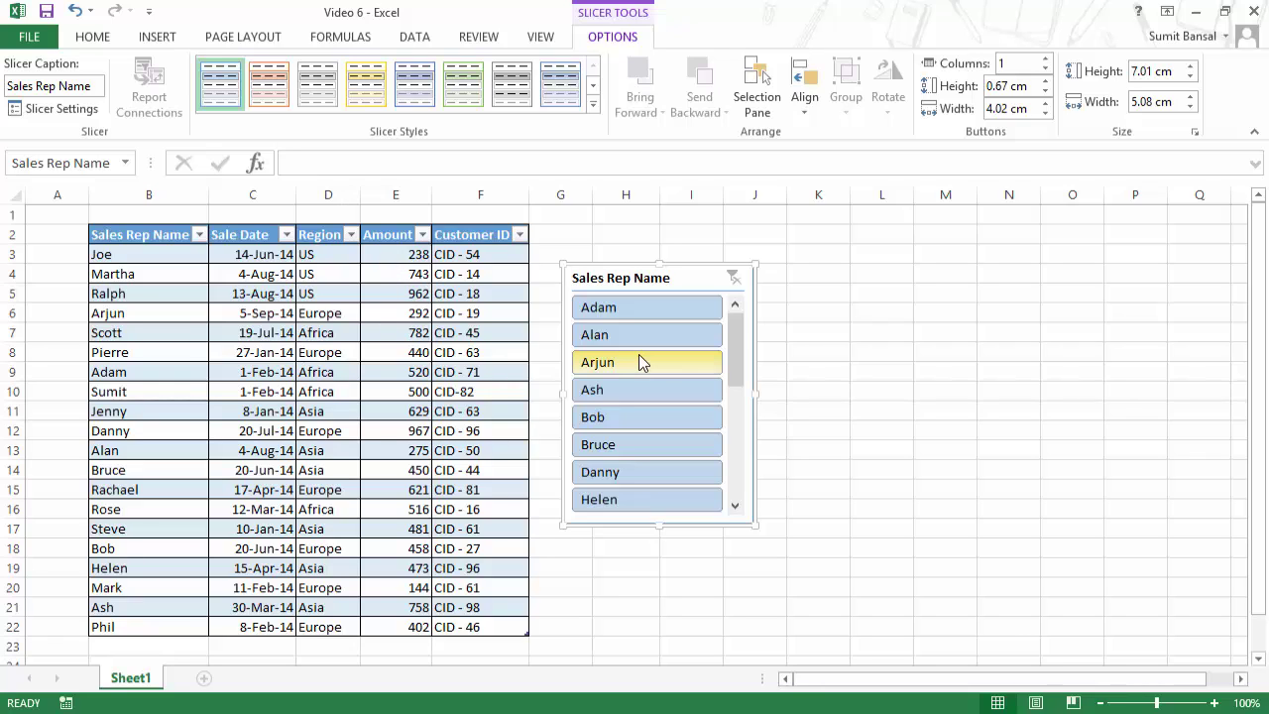
key("ctrl+z")
key("ctrl+z")
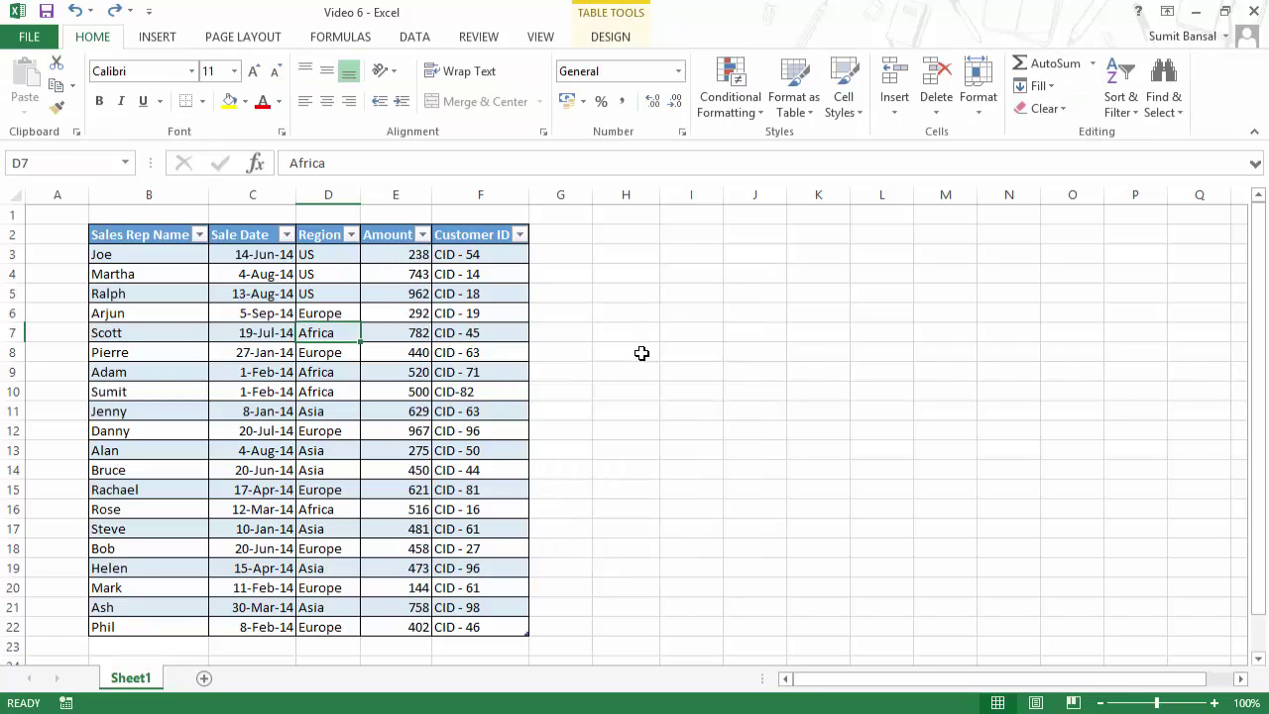
Step: Insert a Region slicer for Table5 and place it beside the table
left_click(610, 37)
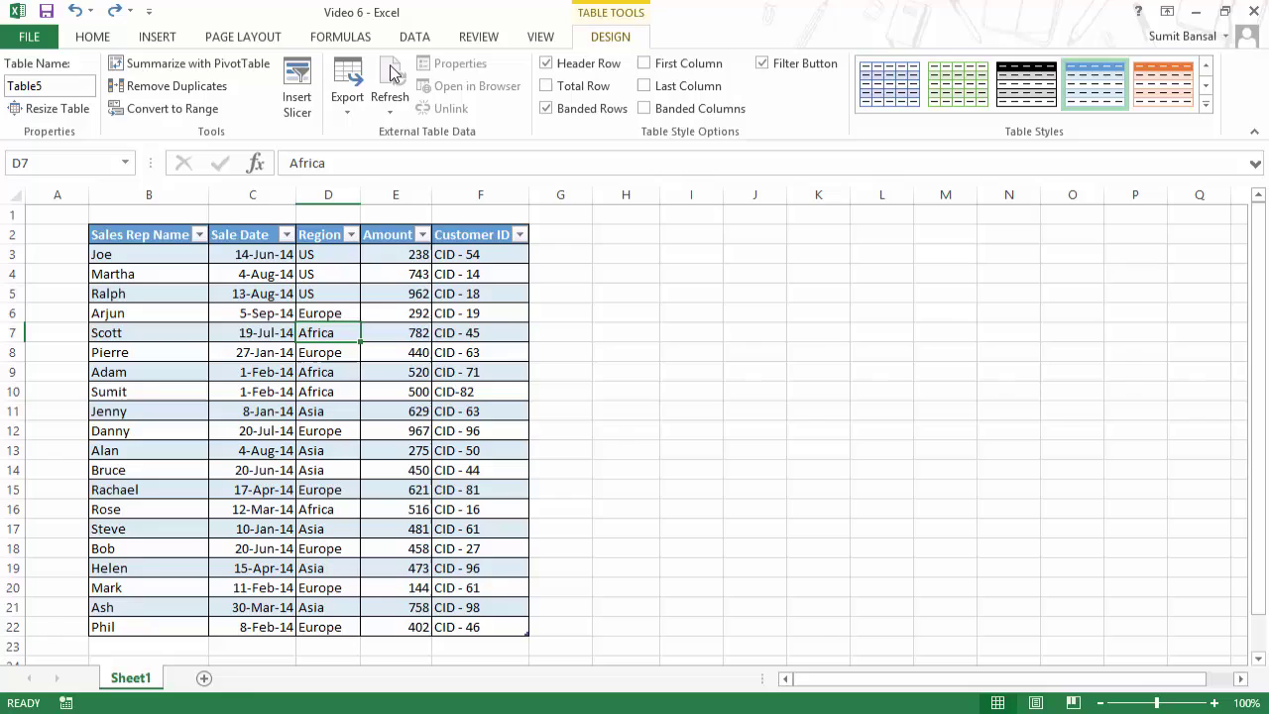
left_click(297, 90)
left_click_drag(700, 245, 697, 226)
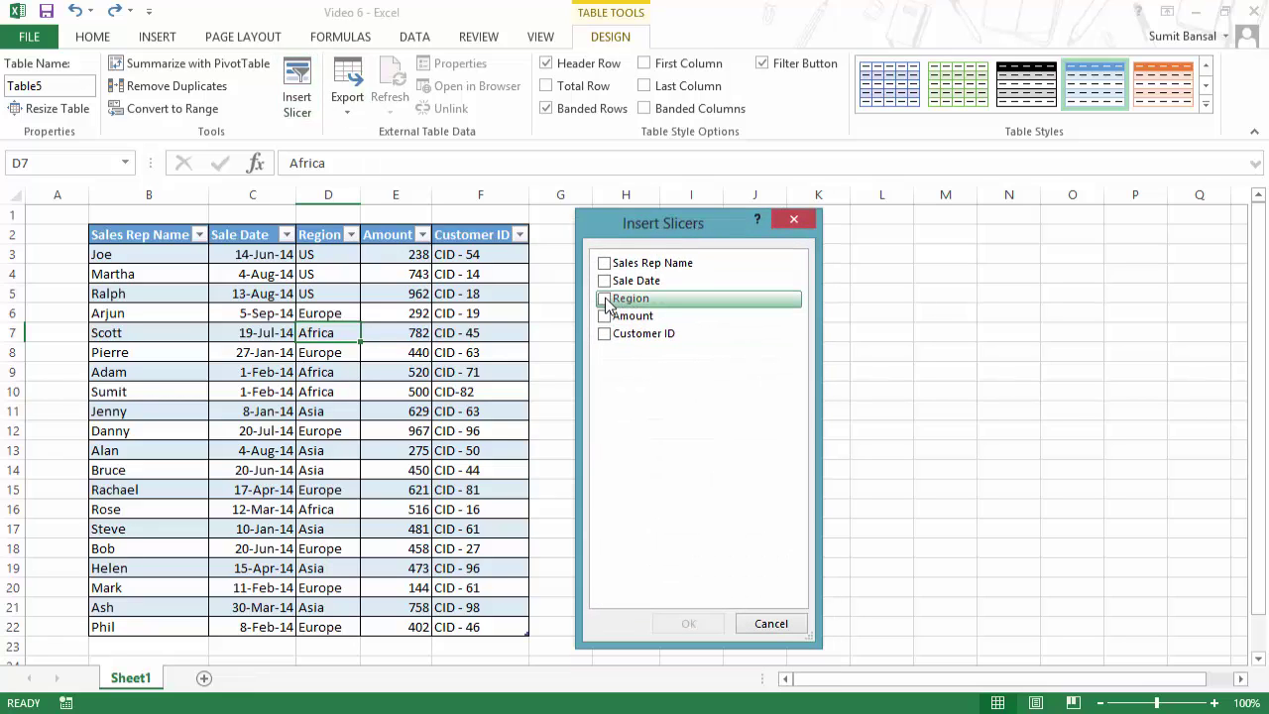
left_click(605, 300)
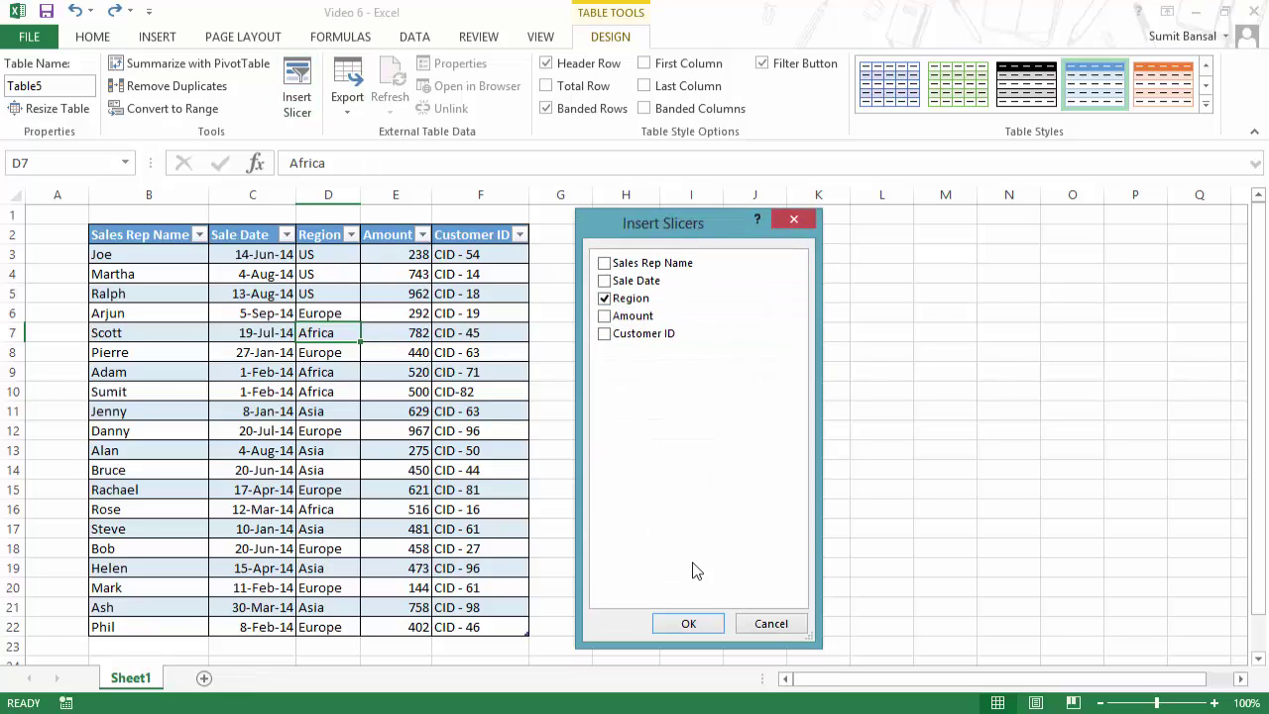
left_click(685, 624)
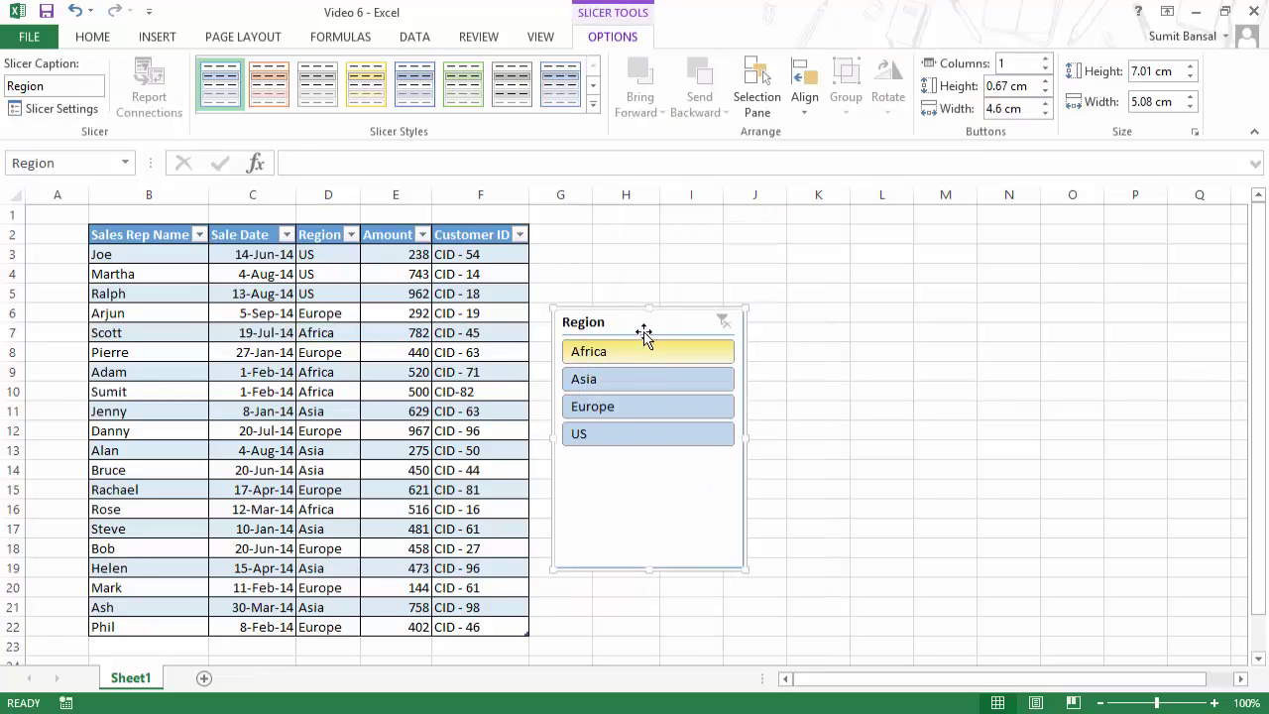
left_click_drag(646, 334, 664, 269)
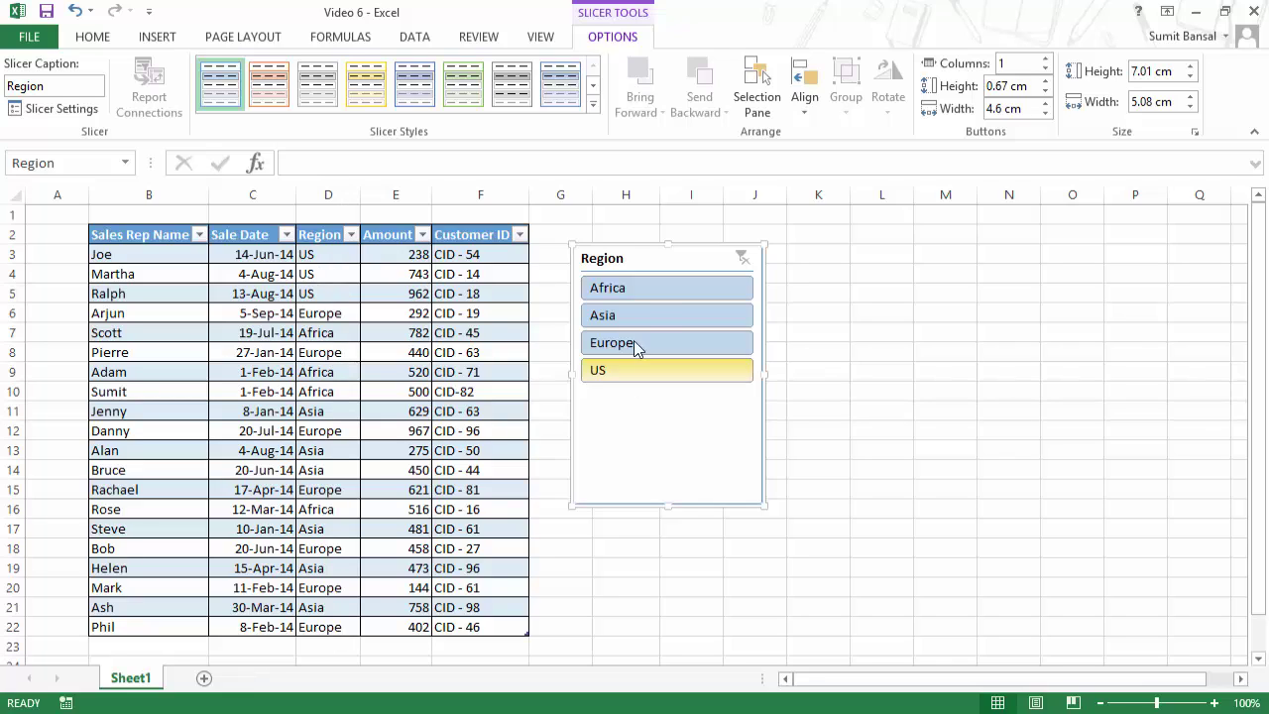
Step: Filter the slicer through Asia and Europe, ending on Africa
left_click(643, 315)
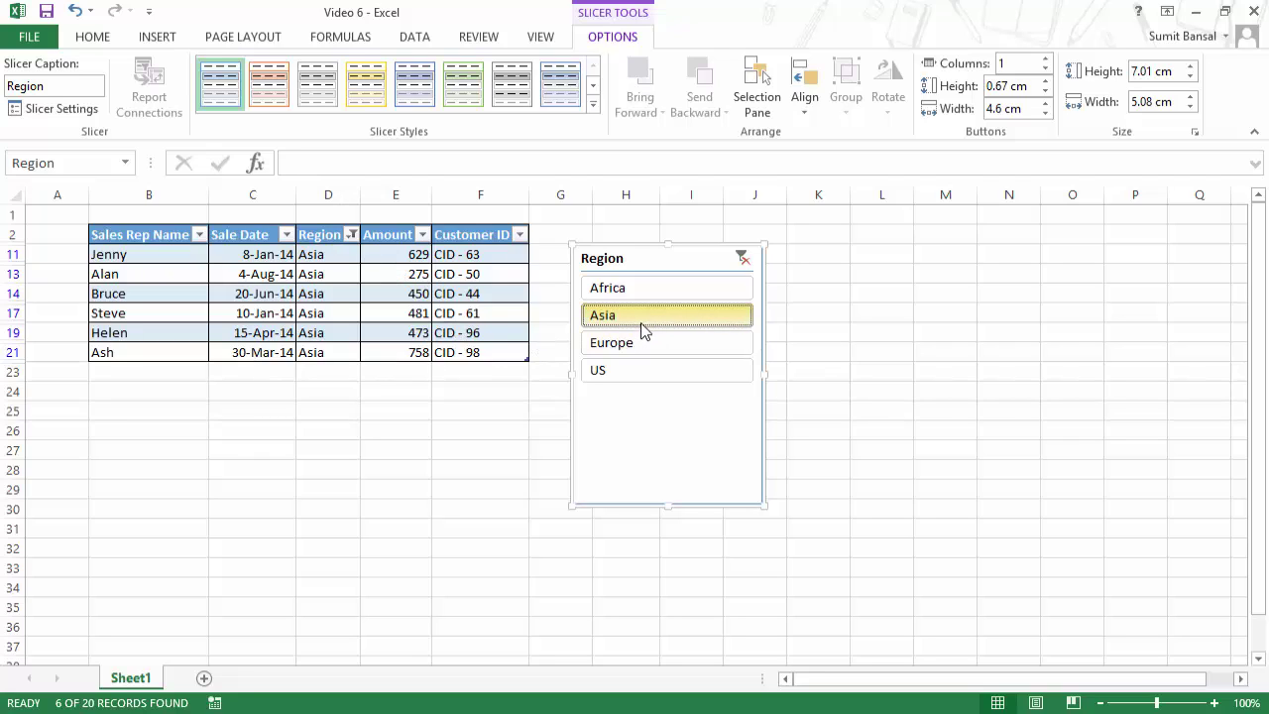
left_click(643, 347)
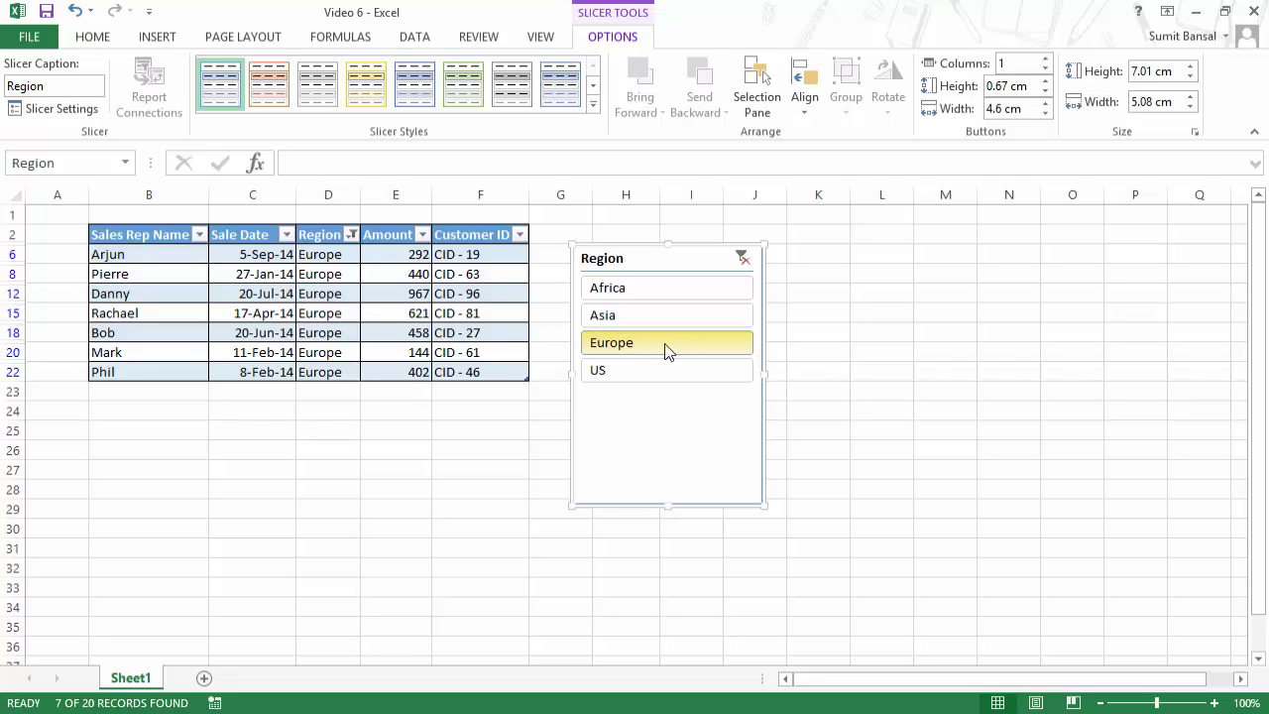
left_click(663, 297)
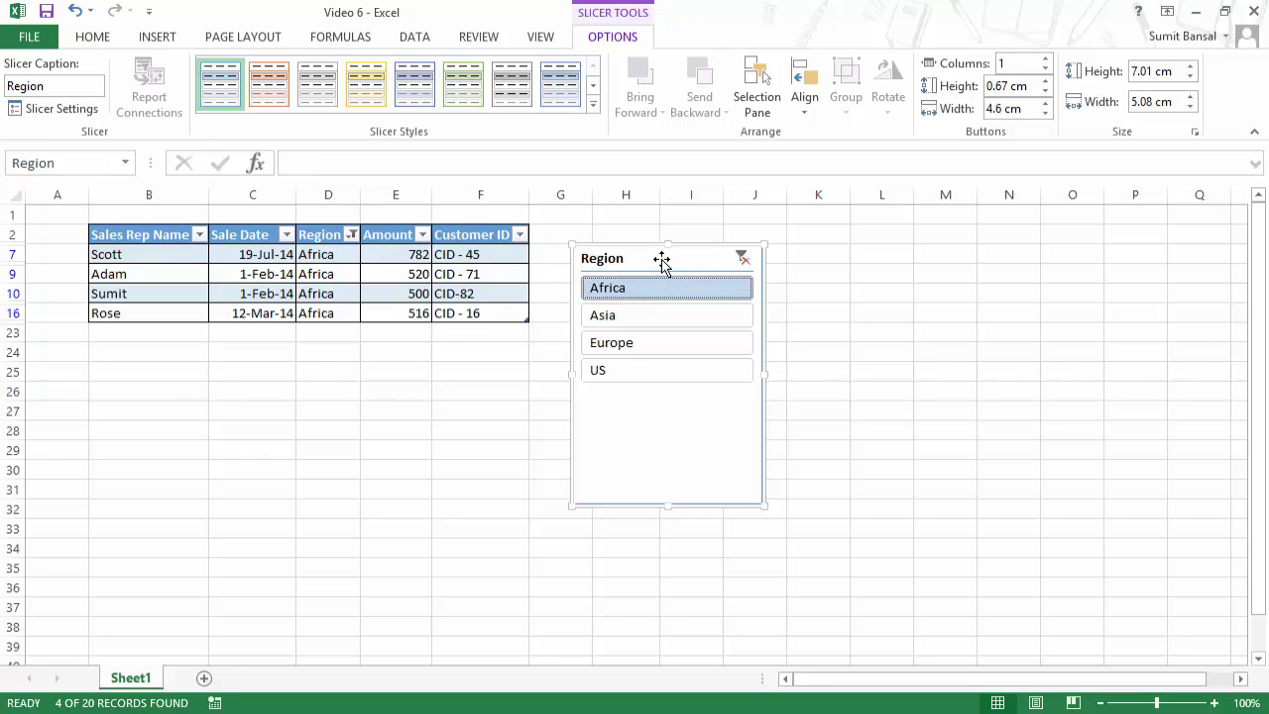
mouse_move(660, 261)
left_mouse_down()
mouse_move(652, 238)
mouse_move(651, 249)
left_mouse_up()
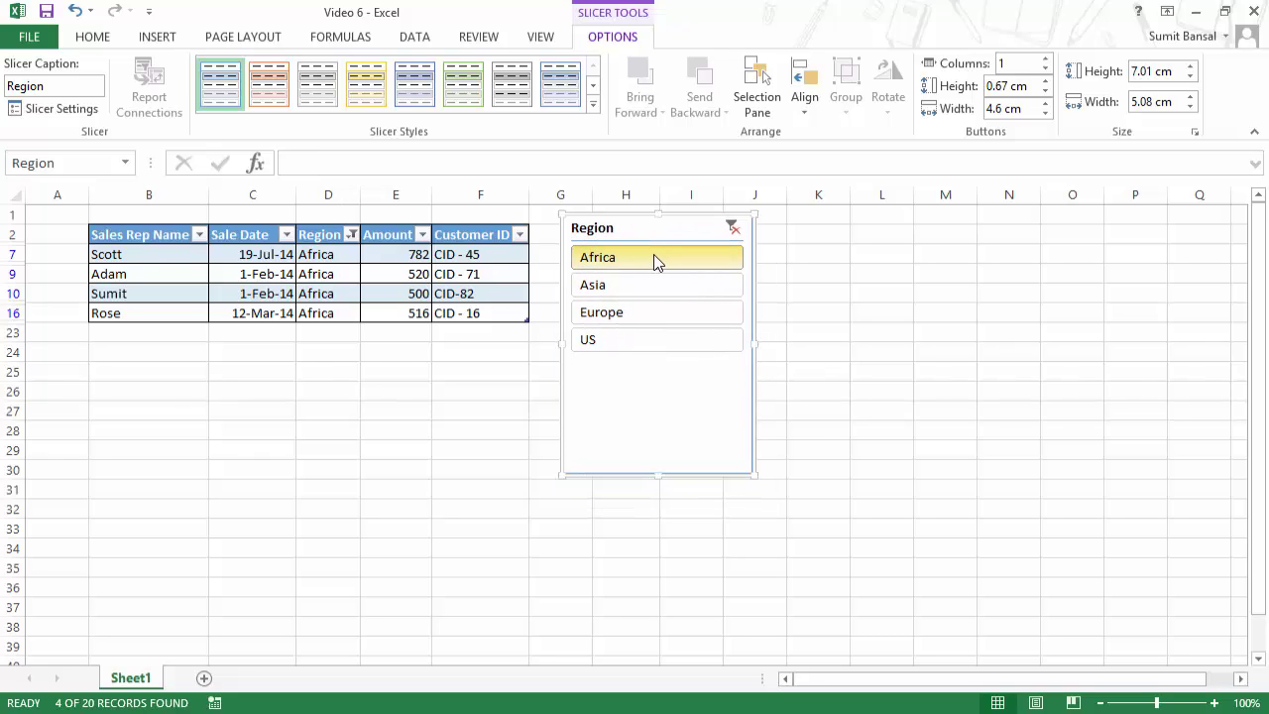
right_click(655, 260)
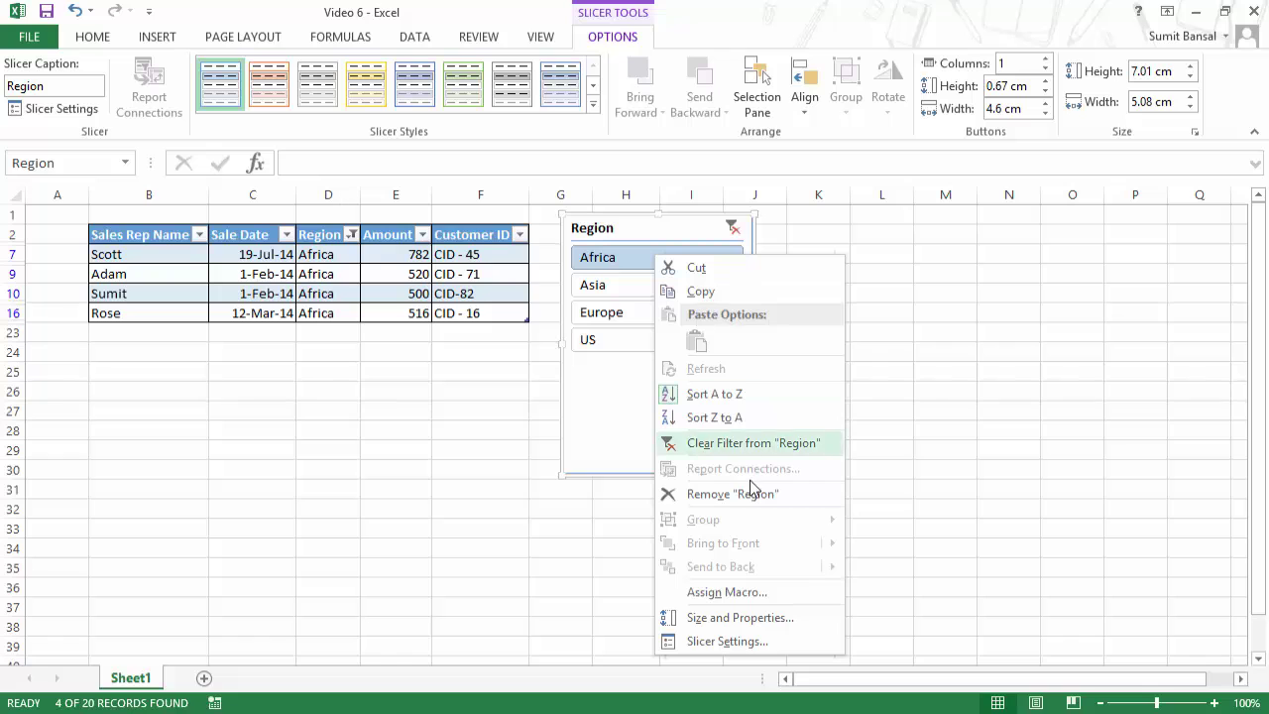
left_click(729, 642)
left_click_drag(818, 454, 1070, 47)
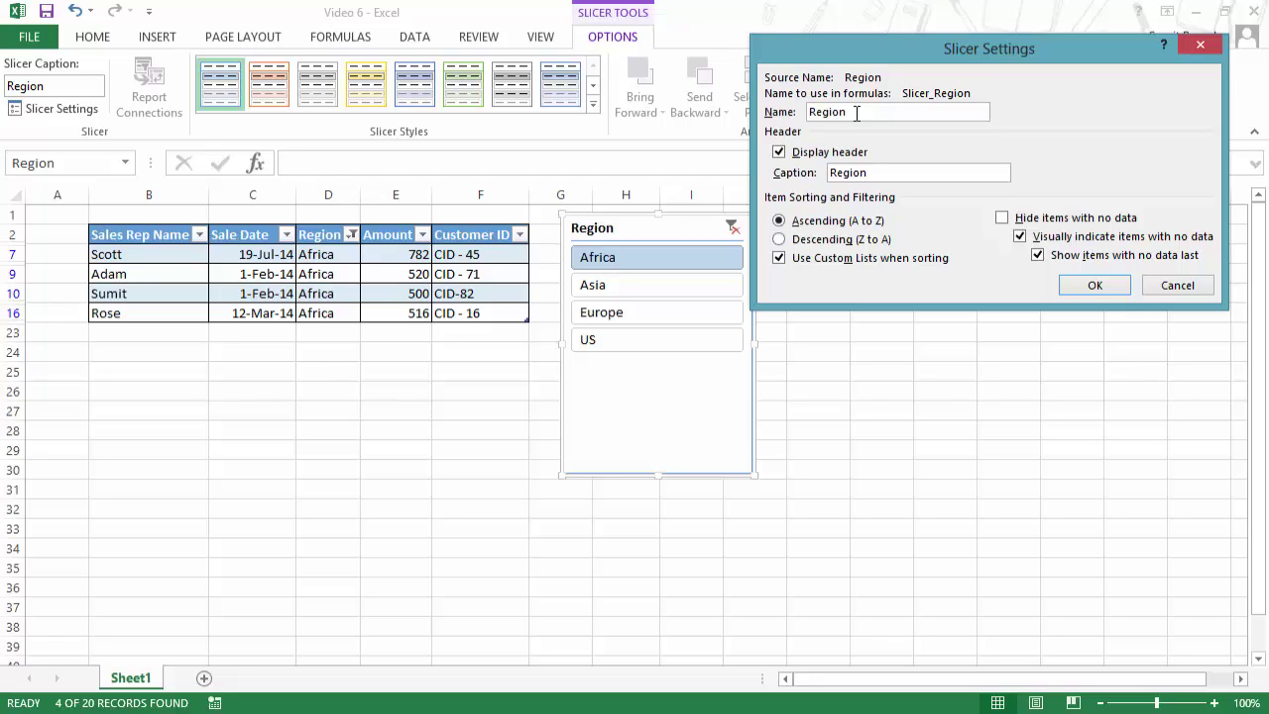
left_click(808, 161)
left_click(1102, 288)
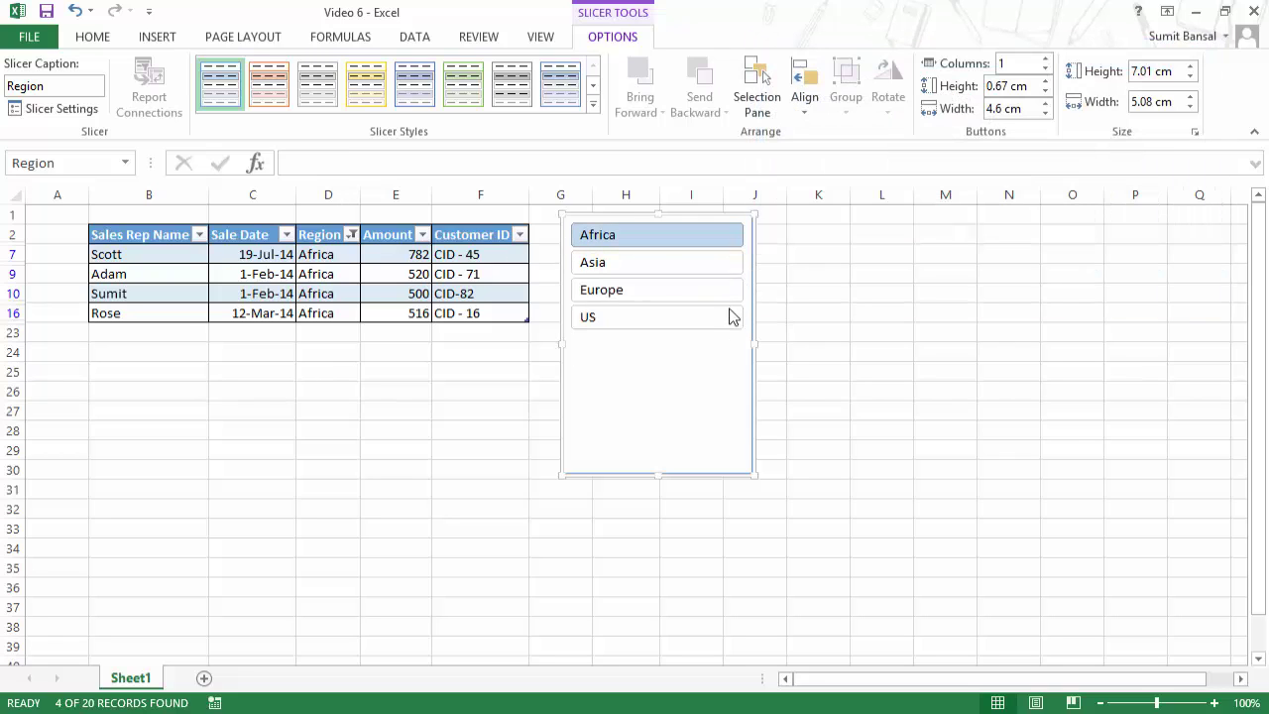
key("ctrl+z")
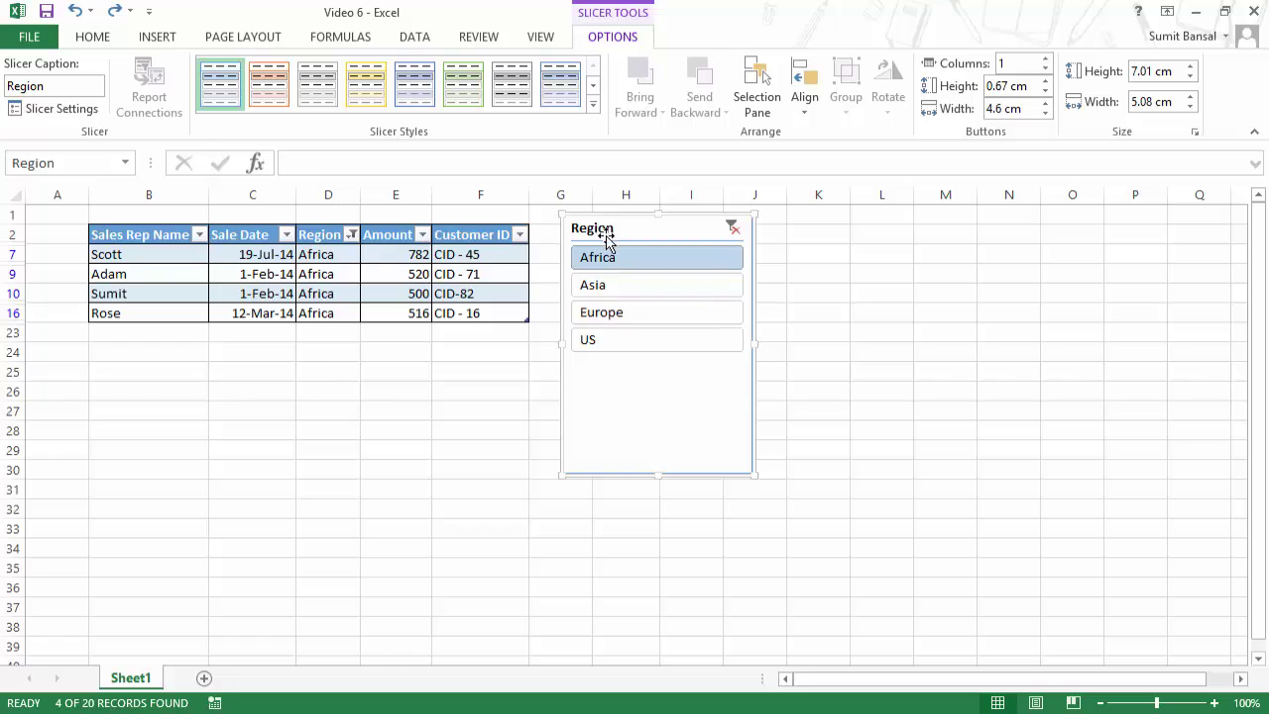
right_click(618, 369)
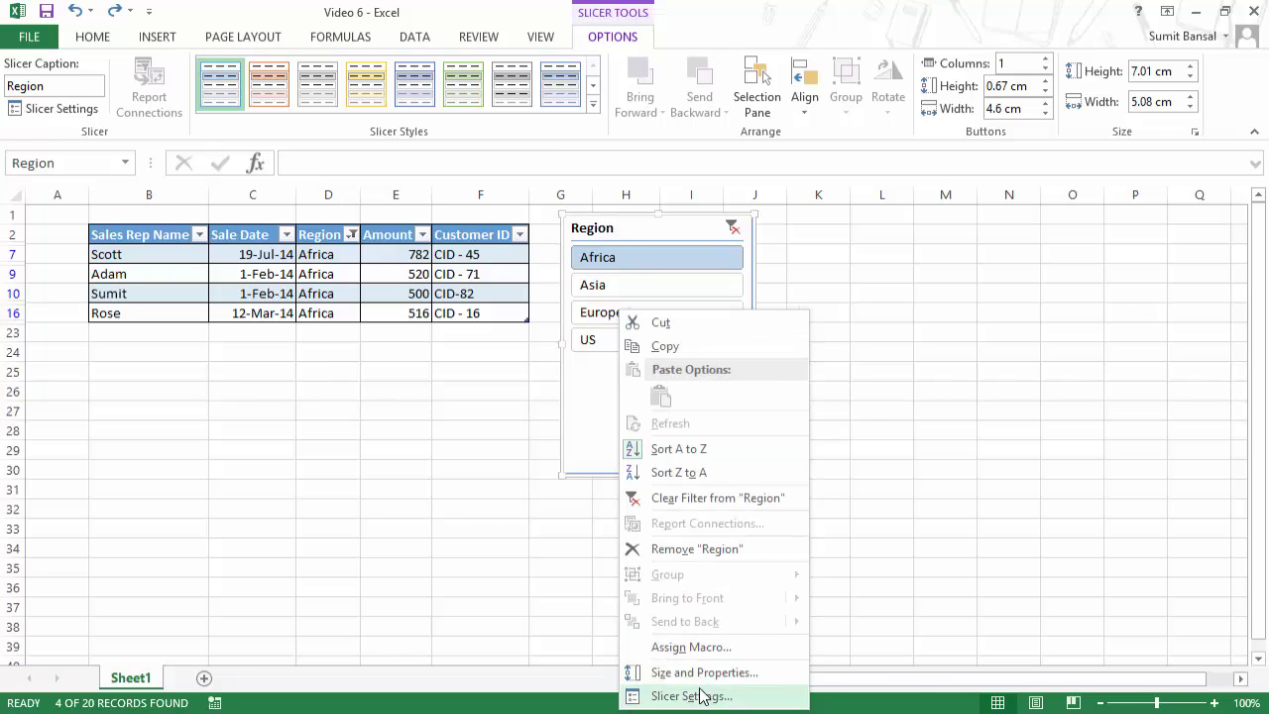
left_click(698, 693)
left_click_drag(802, 455, 1101, 85)
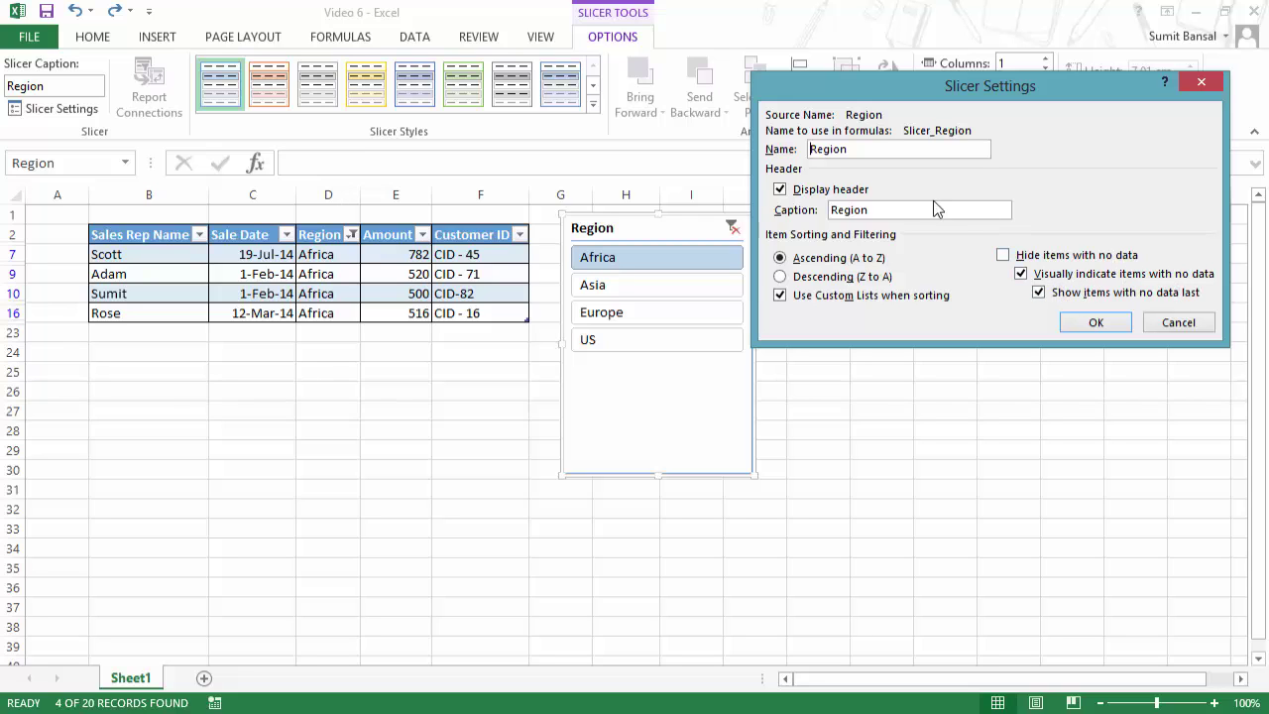
left_click(1090, 323)
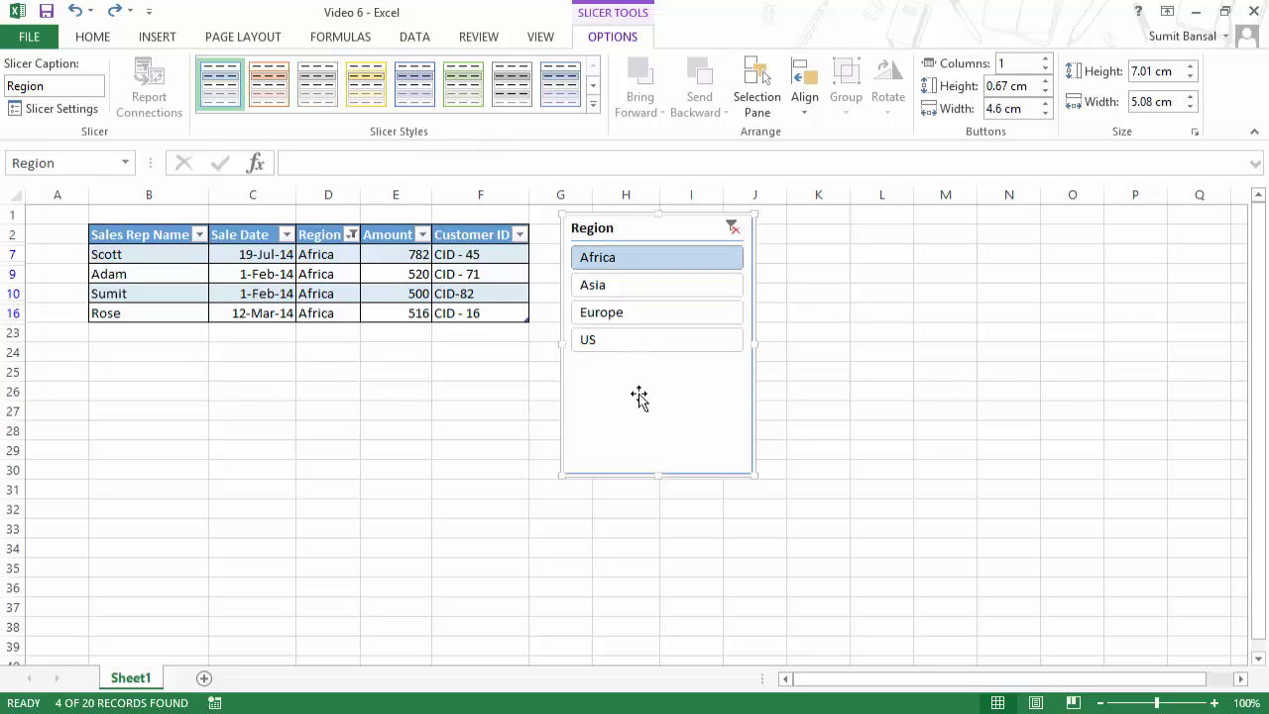
Step: Apply Slicer Style Dark 2 (orange) to the Region slicer and shorten it to 3.92 cm
left_click(592, 104)
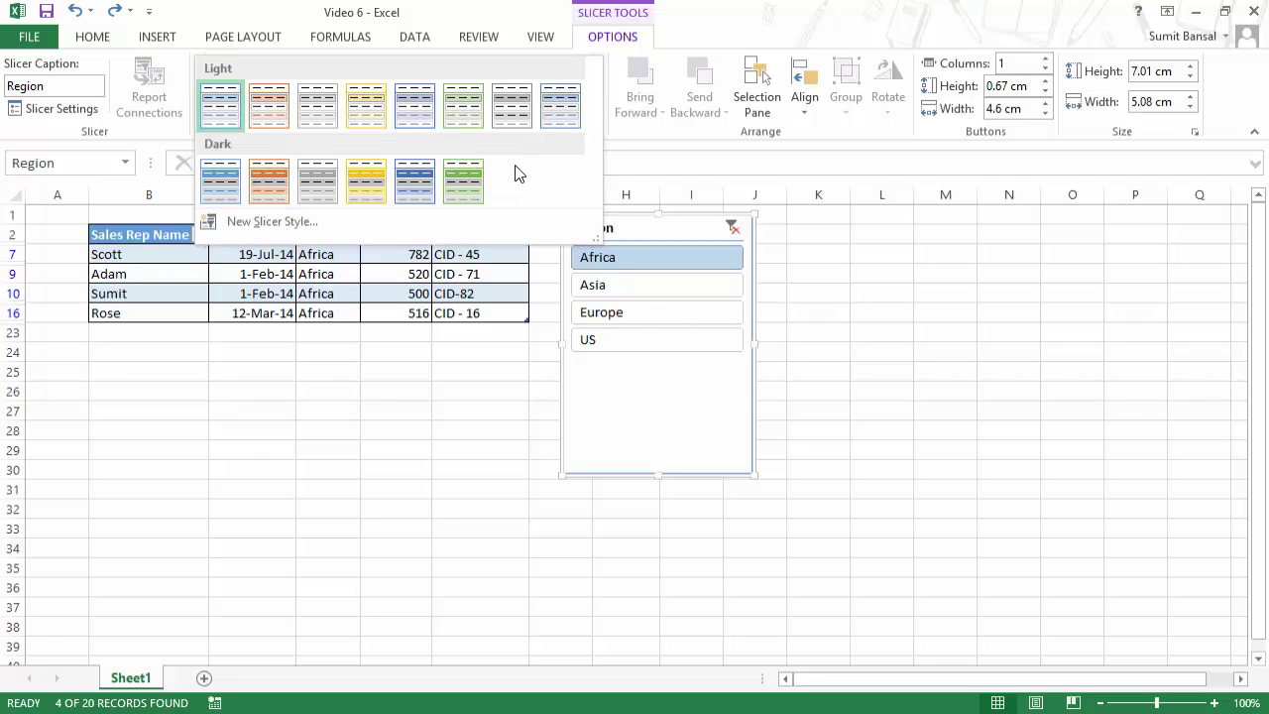
left_click(277, 183)
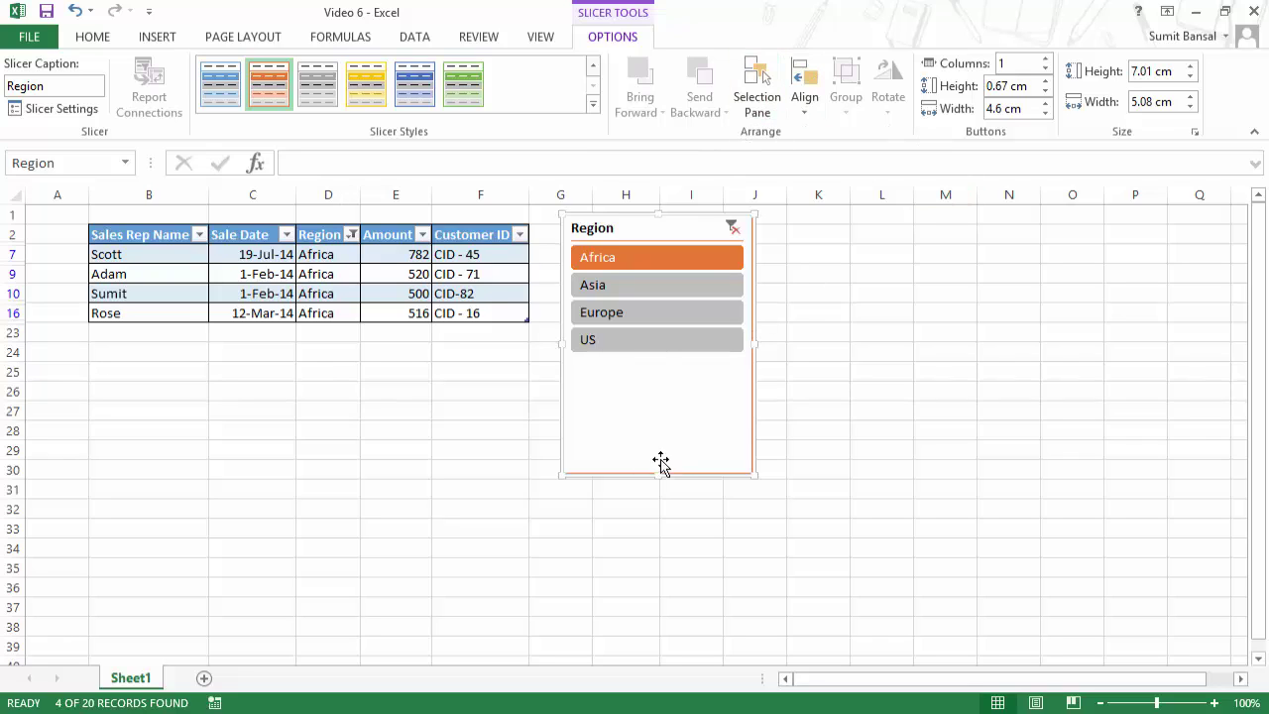
left_click_drag(657, 474, 655, 361)
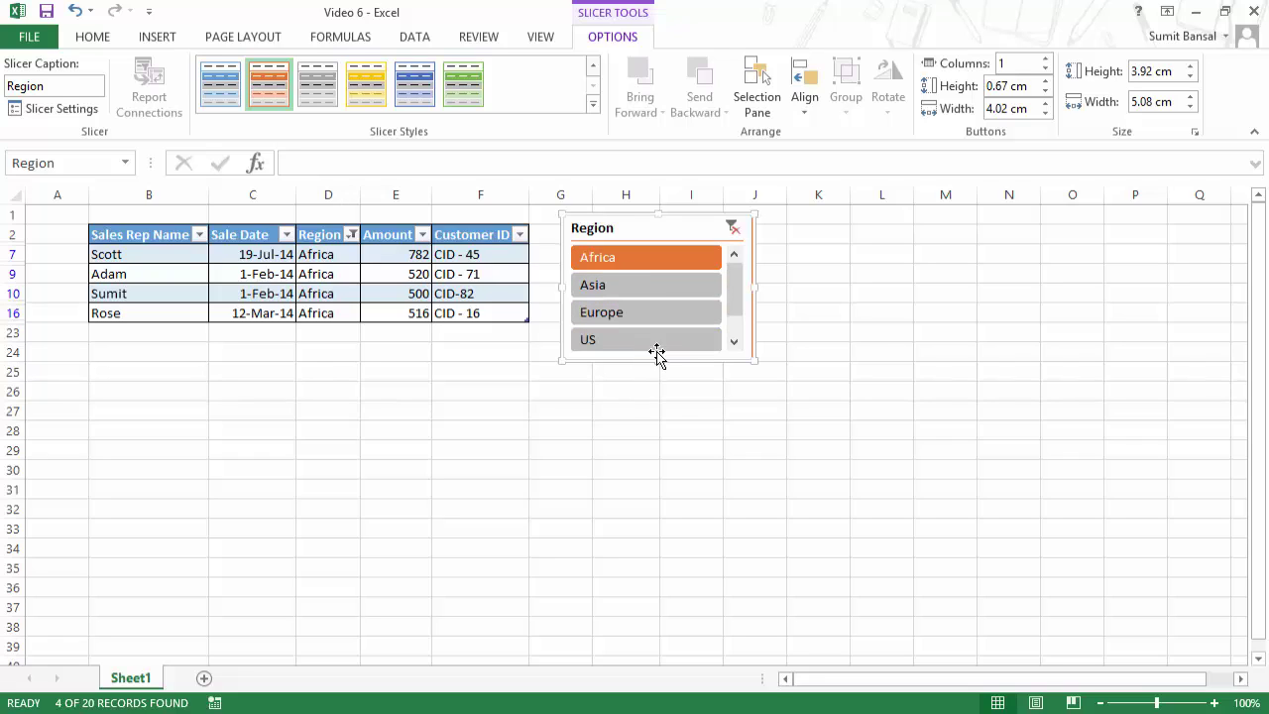
left_click_drag(734, 307, 734, 294)
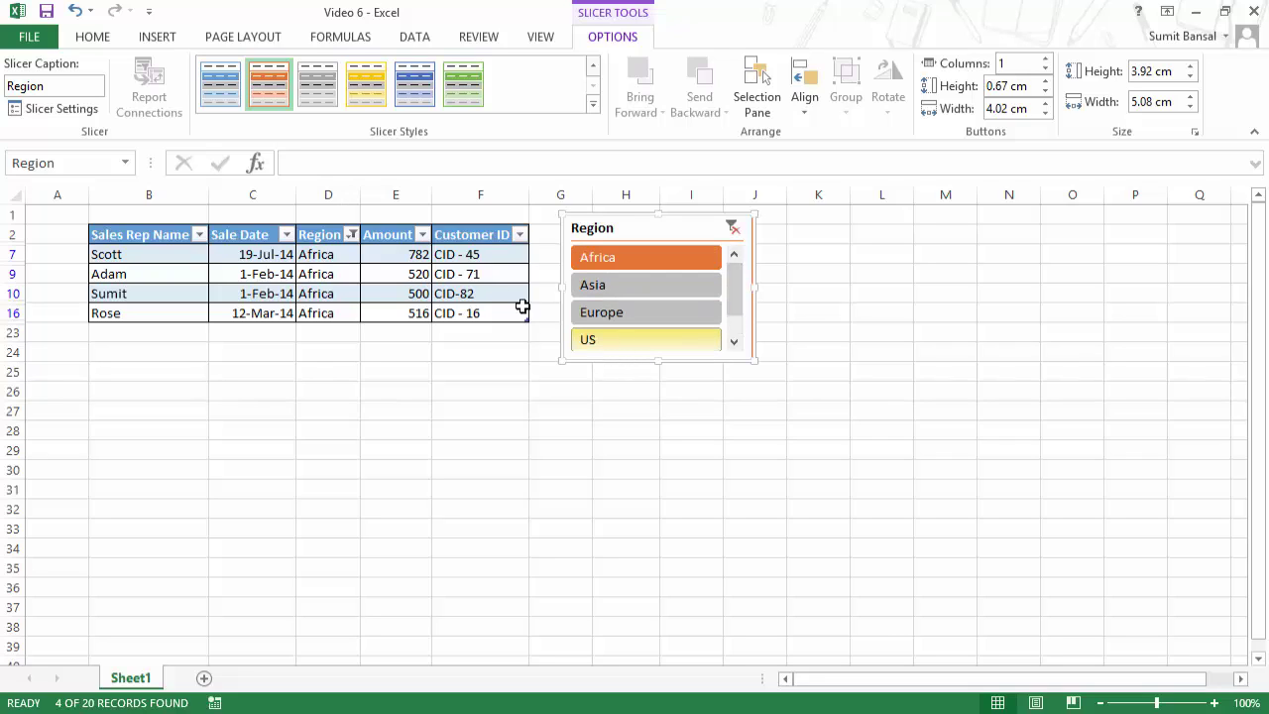